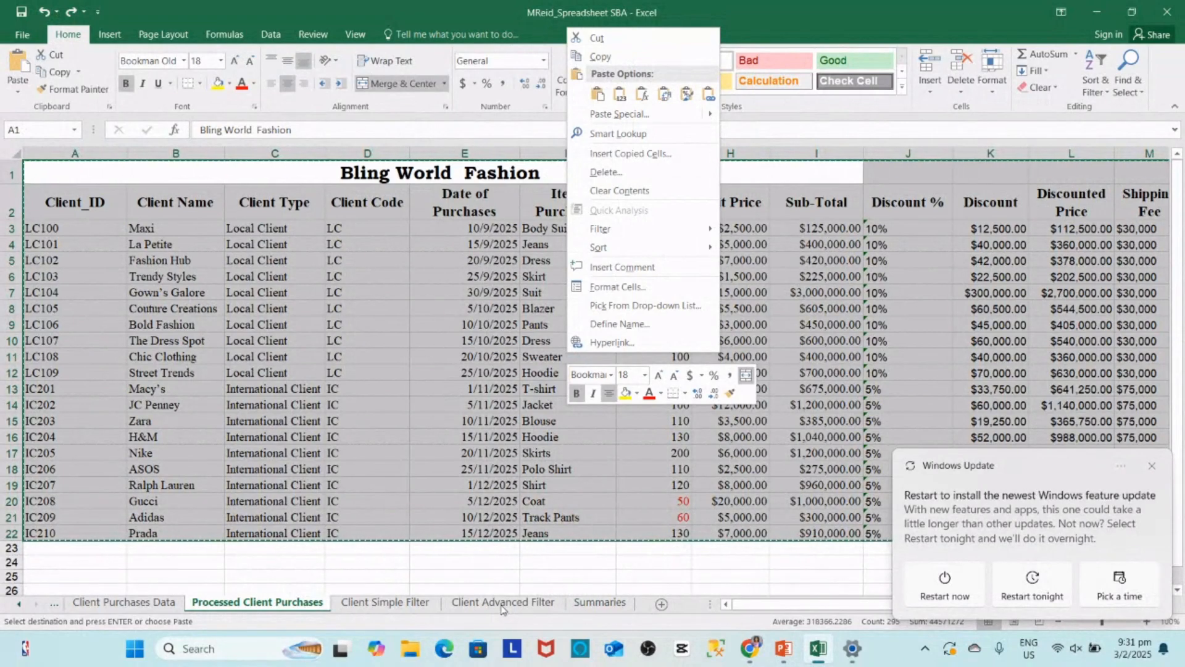
- Open the Summaries worksheet and dismiss the Windows Update notification
key(Escape)
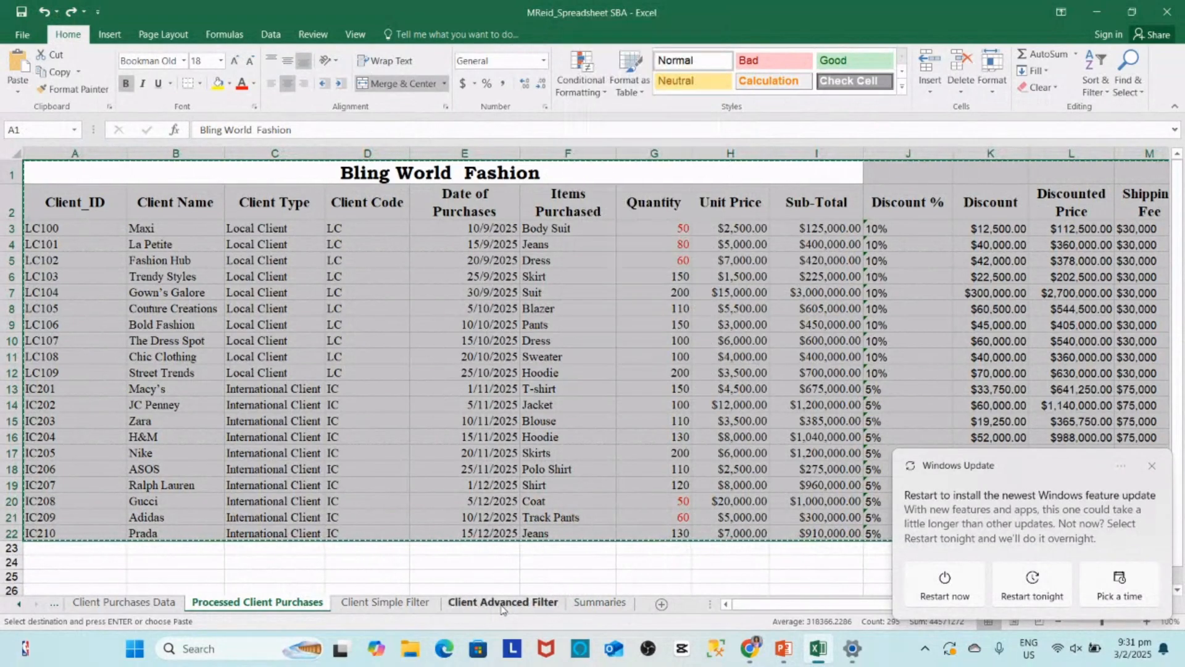
click(600, 605)
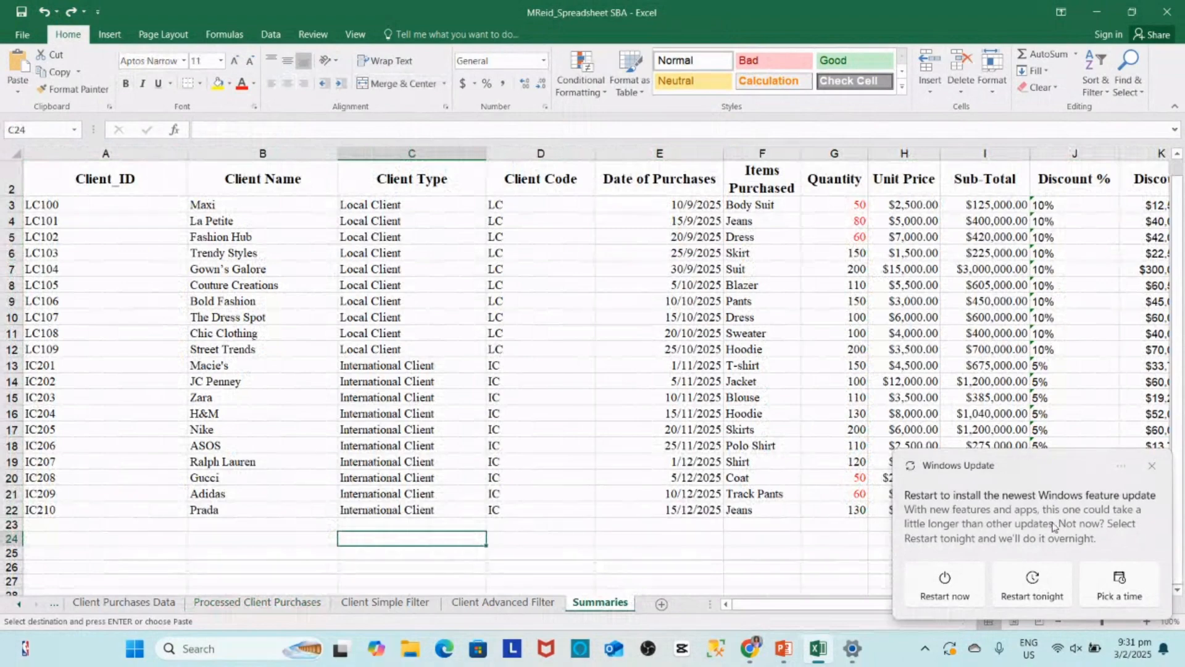
click(1152, 466)
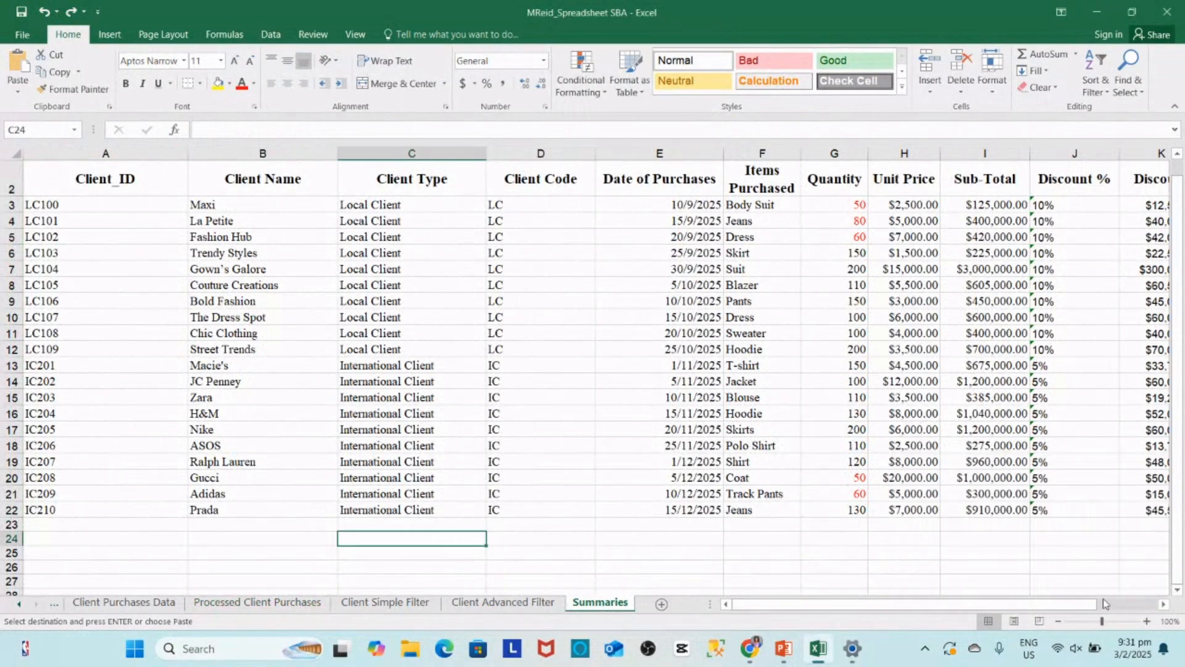
drag(1105, 604, 1022, 604)
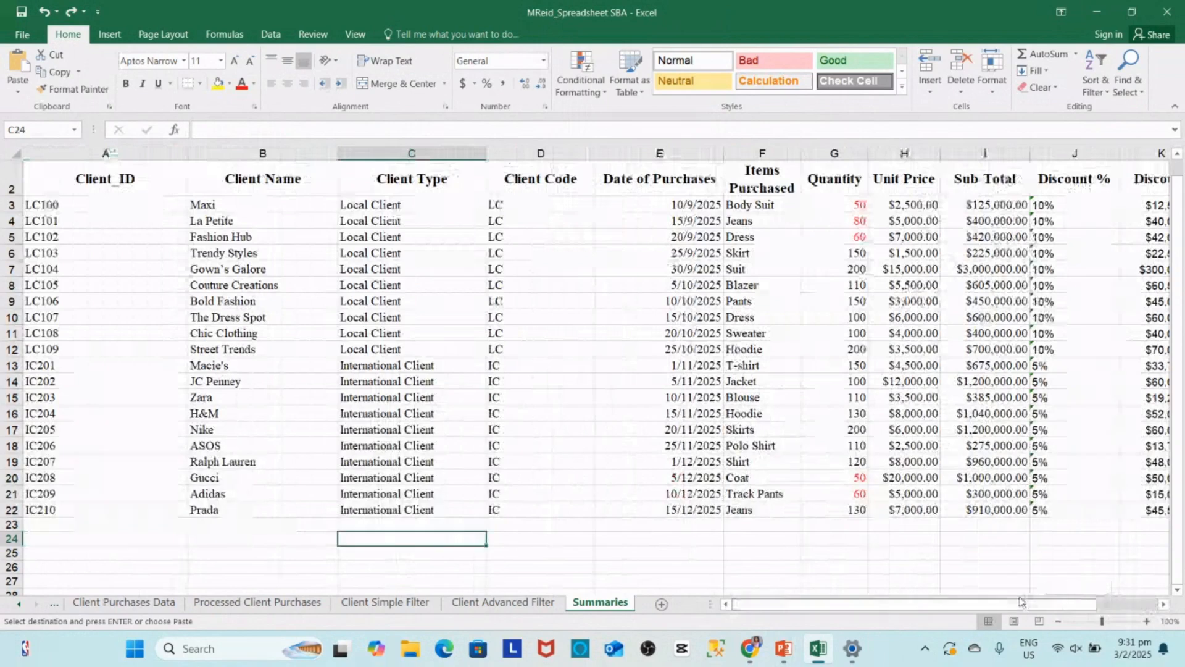
drag(1177, 420, 1182, 392)
drag(1183, 456, 1183, 457)
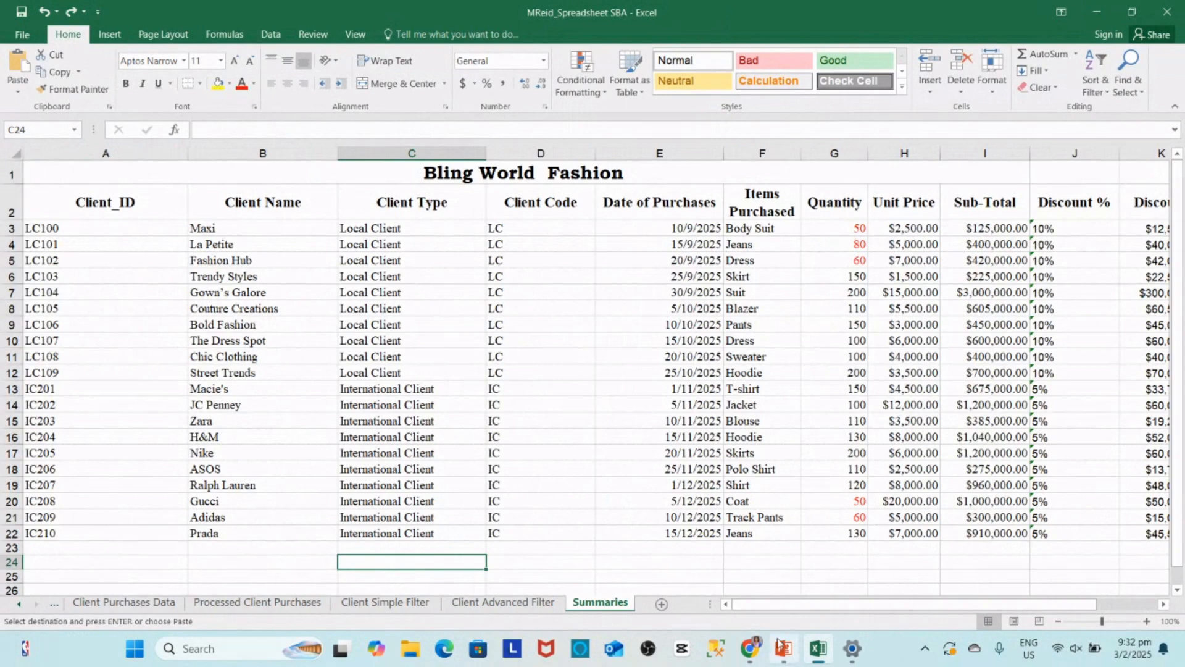
- Switch to the TASK 5-INFO TECH SBA document in Google Docs and colour the text of task item 1 blue
click(853, 548)
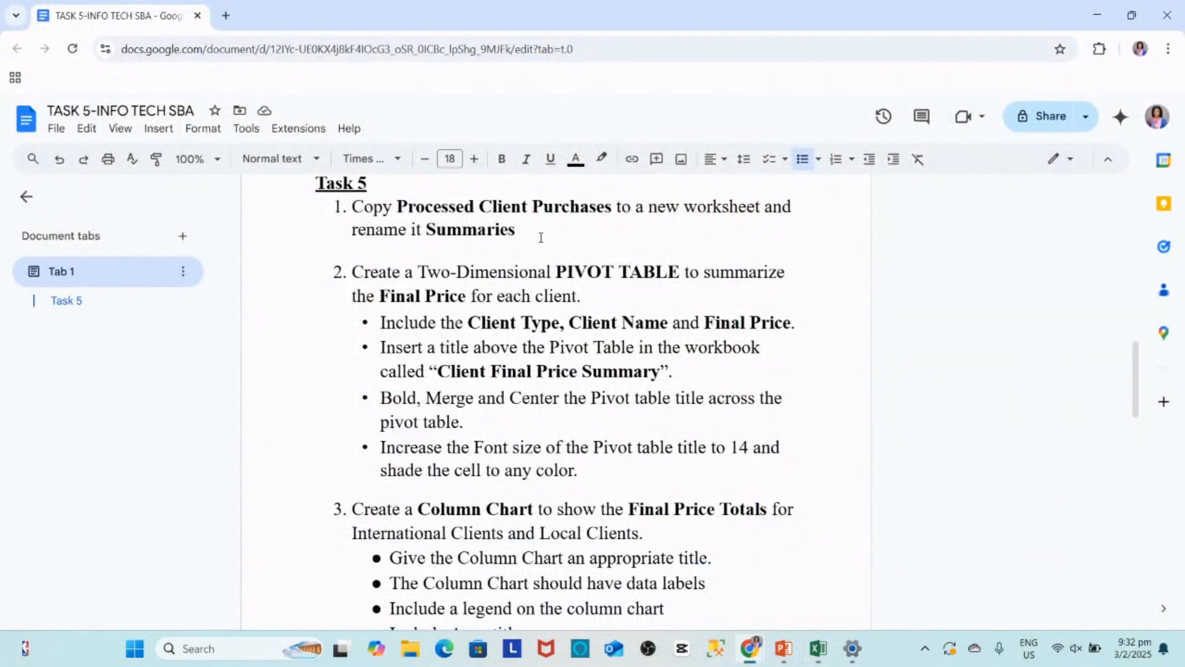
drag(541, 238, 351, 206)
click(576, 159)
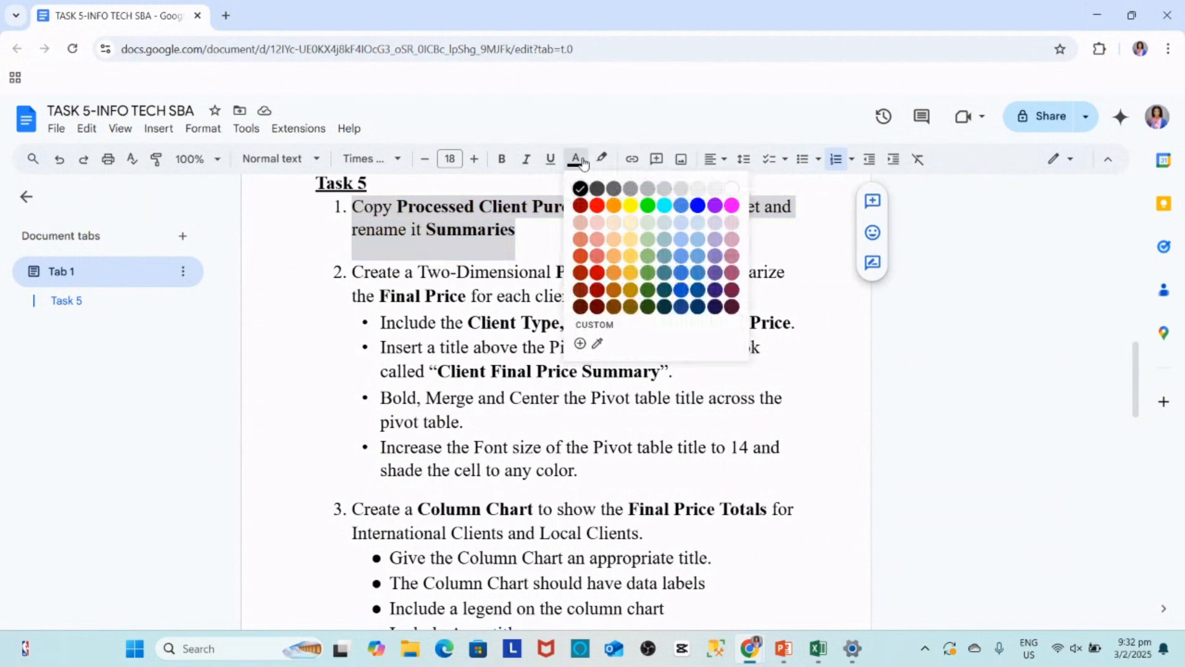
click(699, 207)
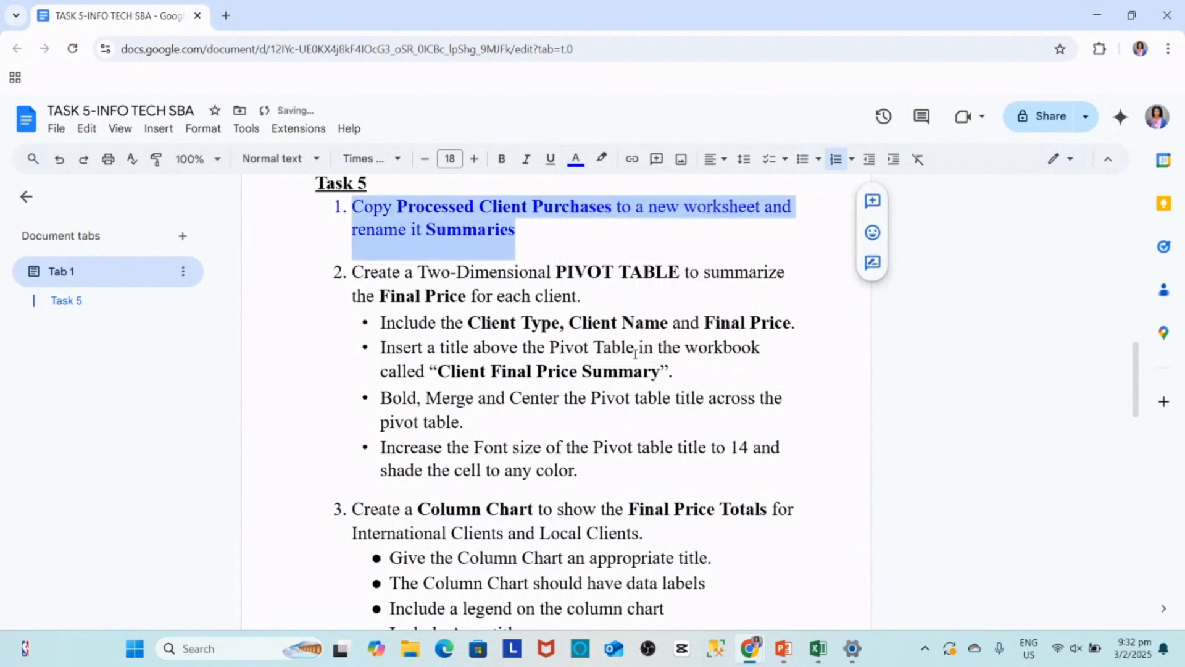
click(622, 371)
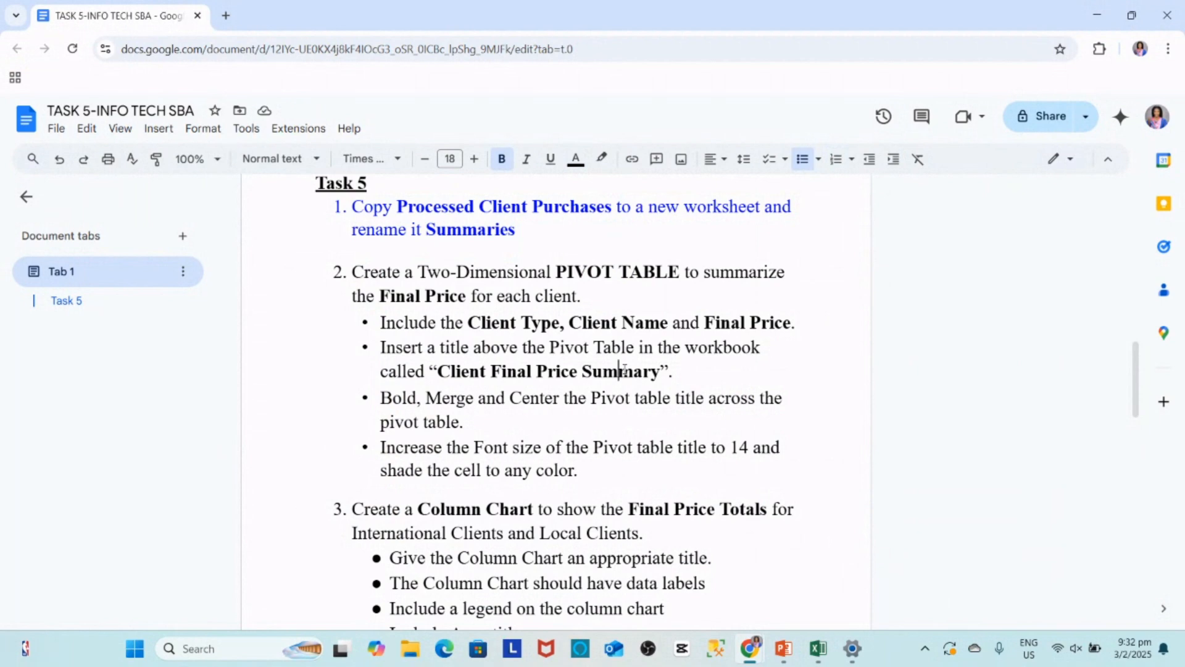
- Switch back to the Excel workbook and start a PivotTable from range A2:N22 of the Summaries sheet
click(816, 658)
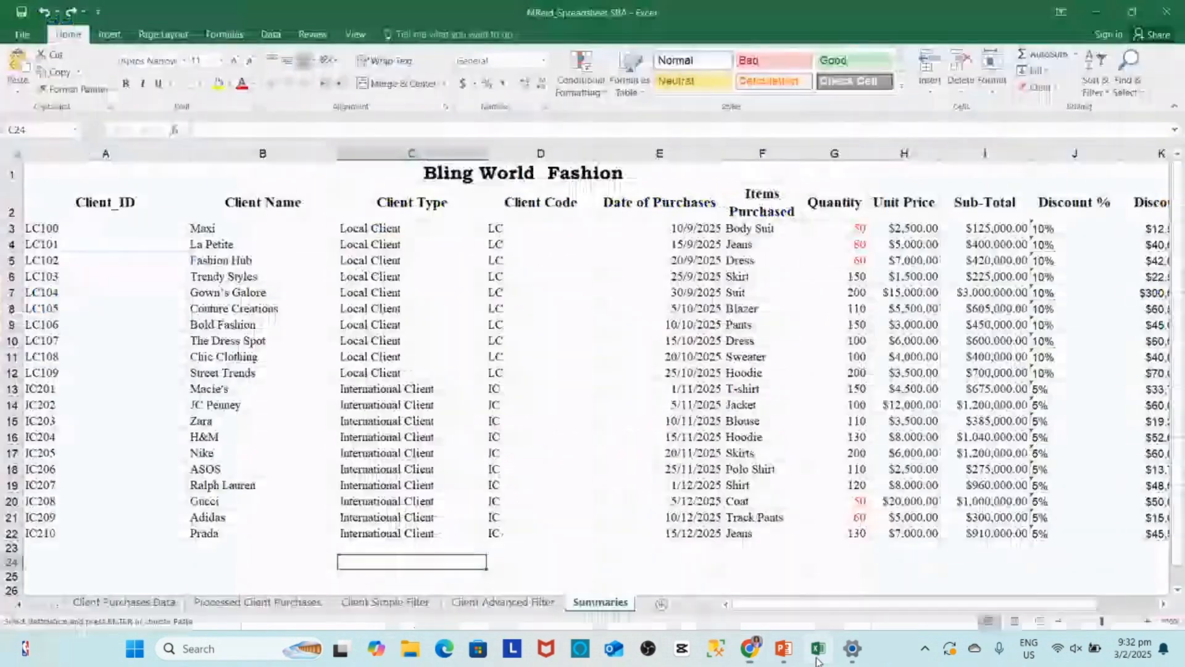
click(374, 264)
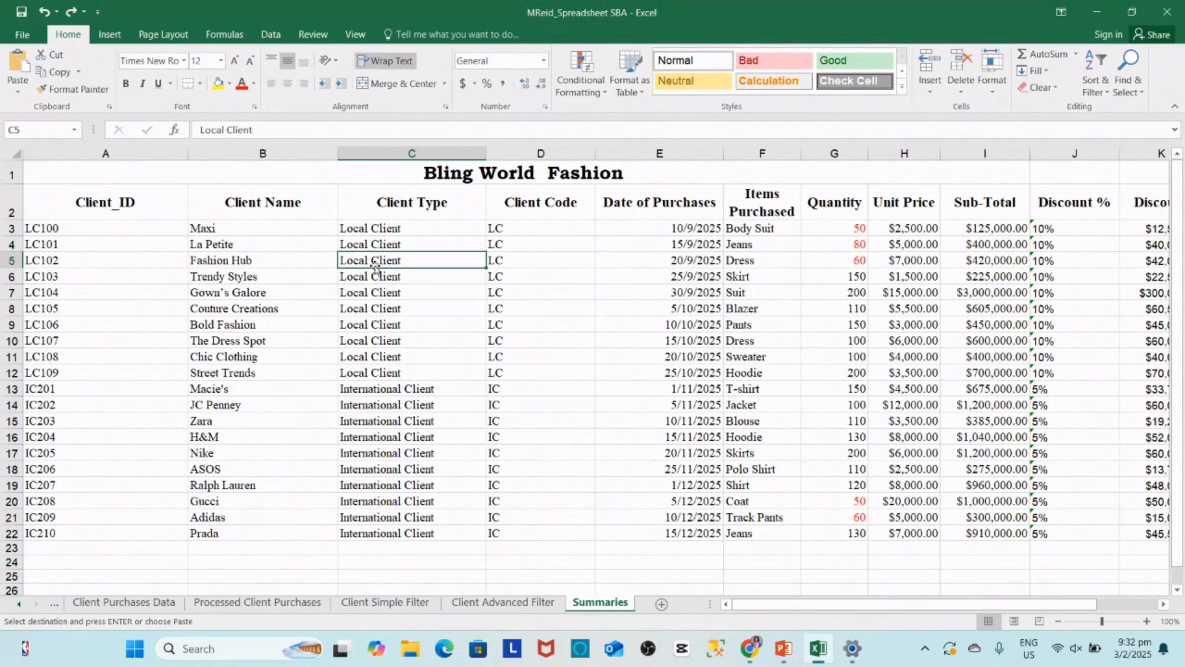
click(56, 203)
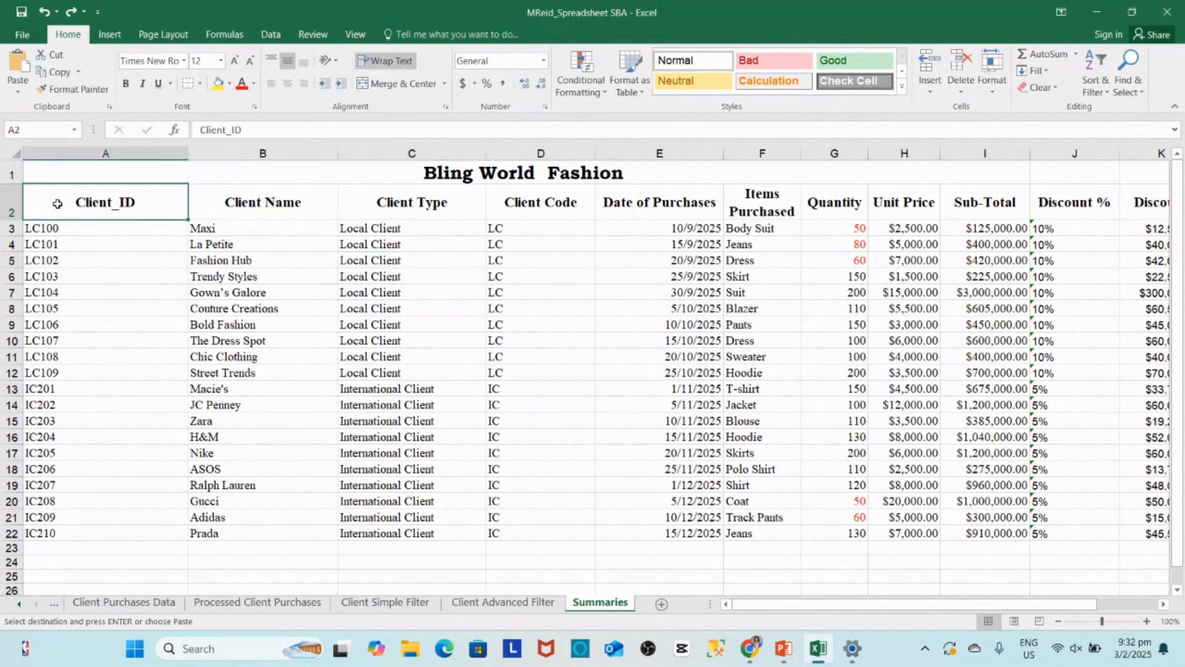
drag(57, 204, 1129, 527)
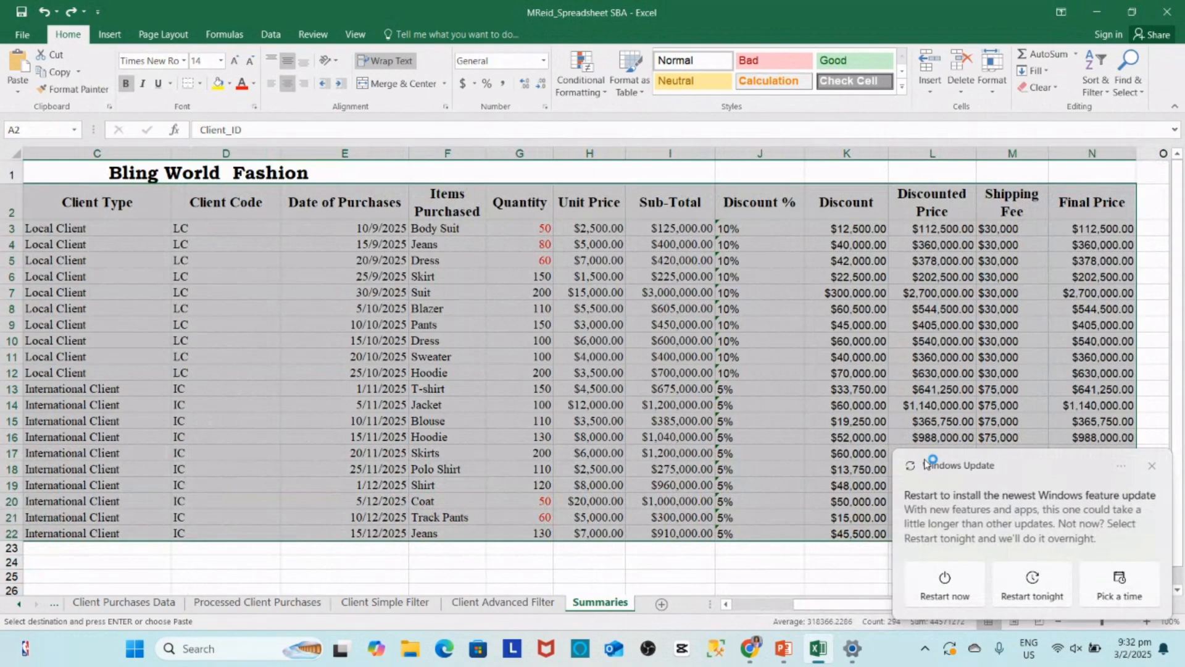
click(115, 35)
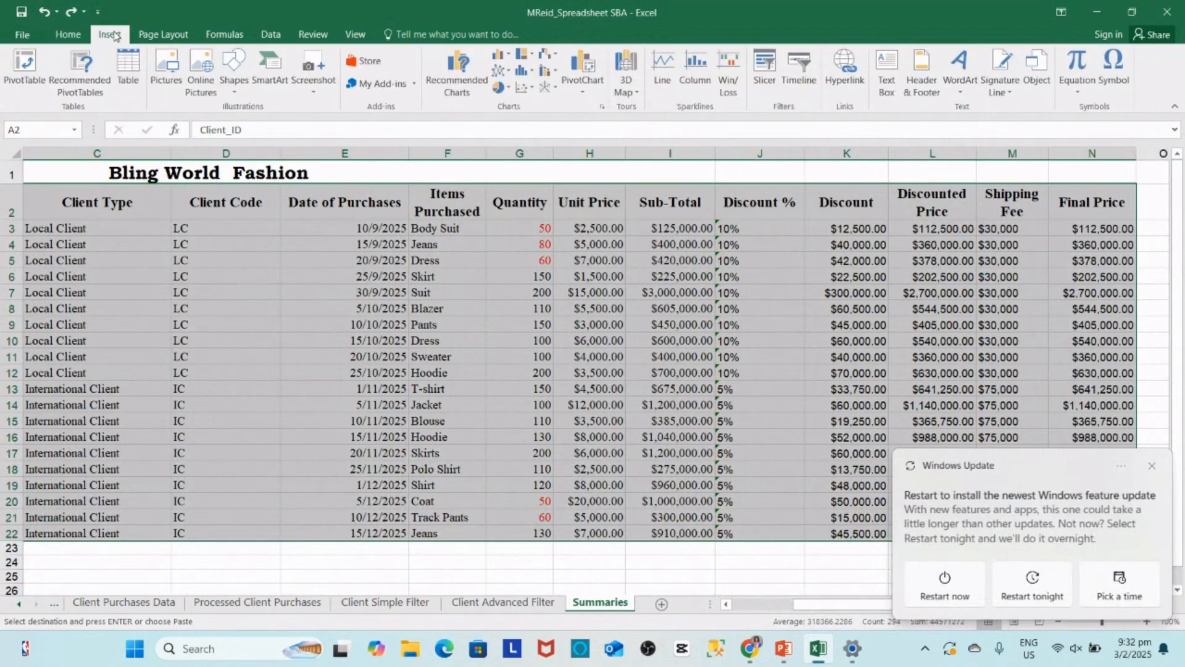
click(25, 68)
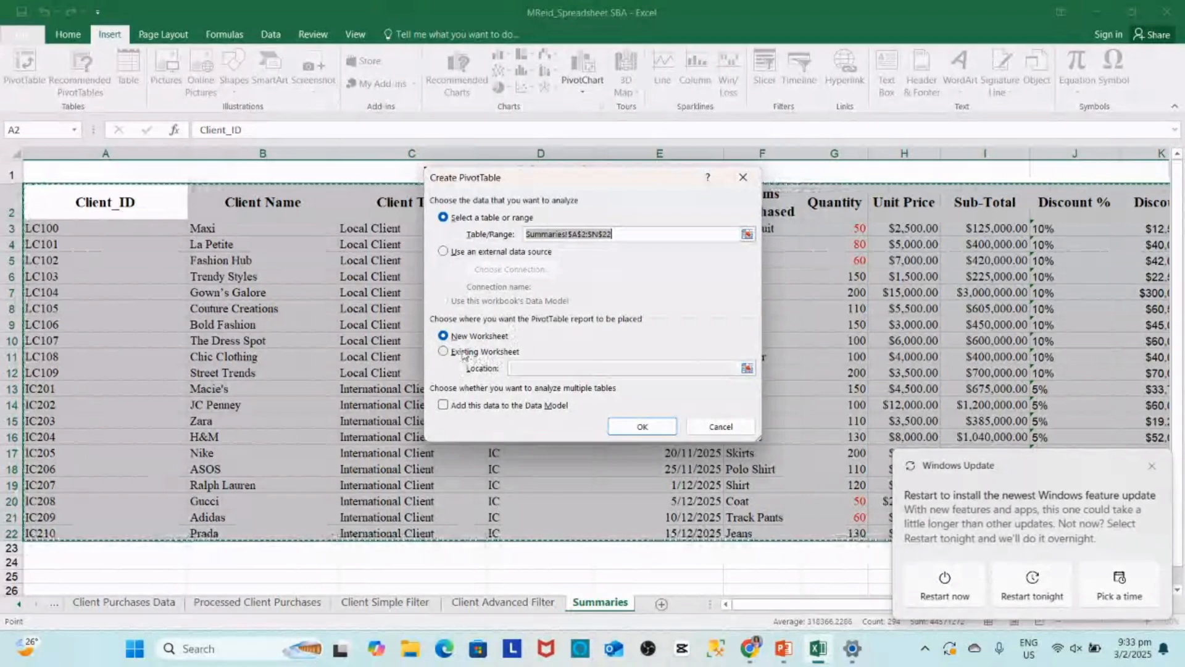
- Place the PivotTable on the existing Summaries worksheet at cell P7 and create it
click(466, 354)
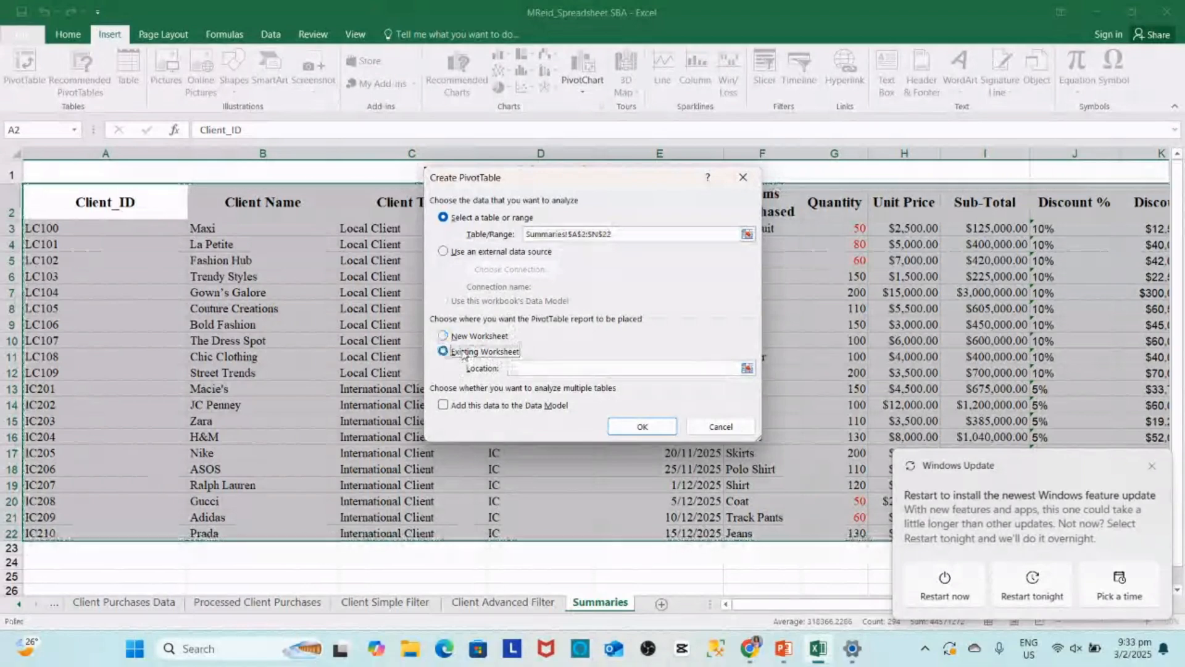
click(532, 368)
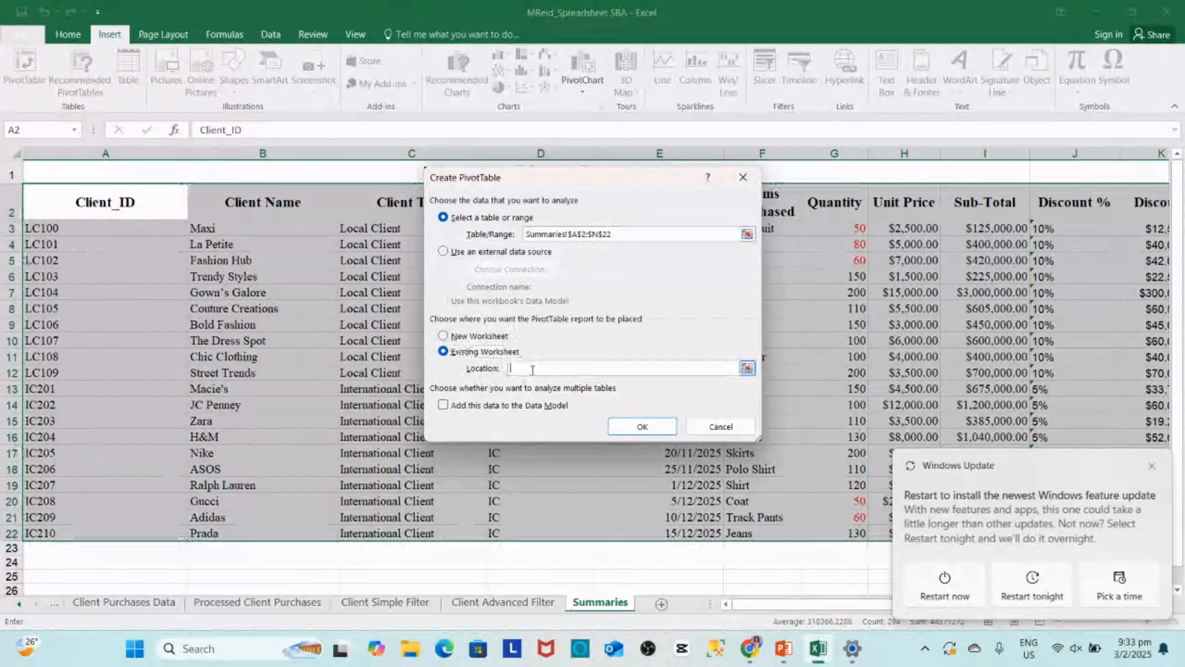
click(1153, 466)
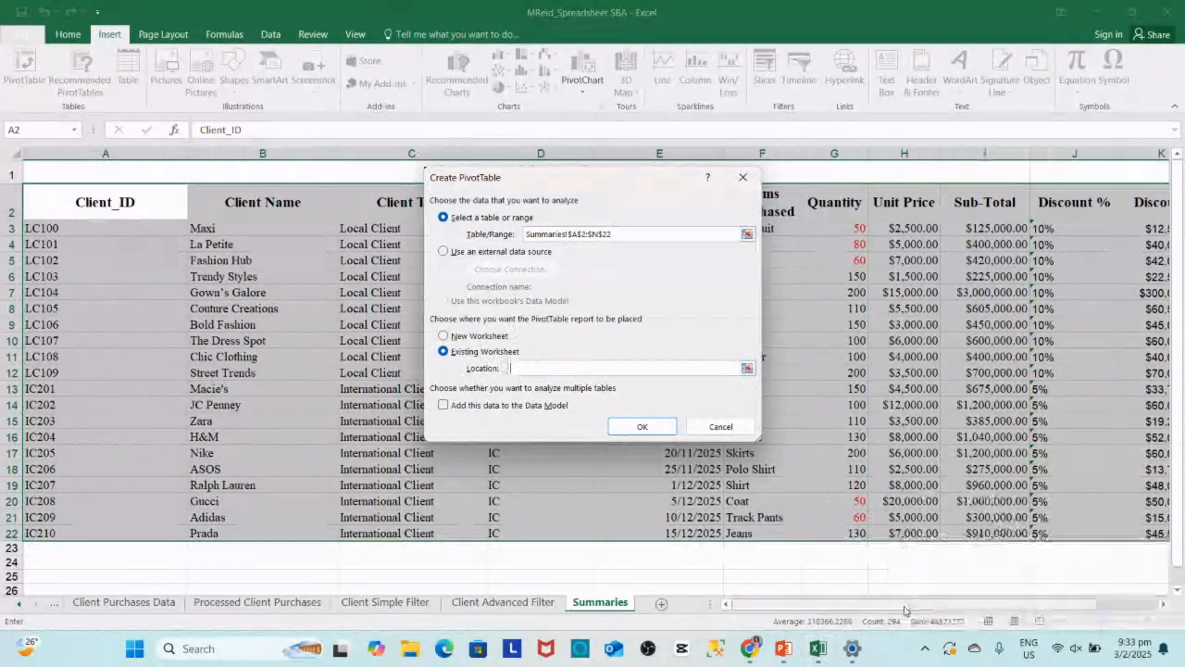
drag(904, 610, 1169, 610)
click(1165, 606)
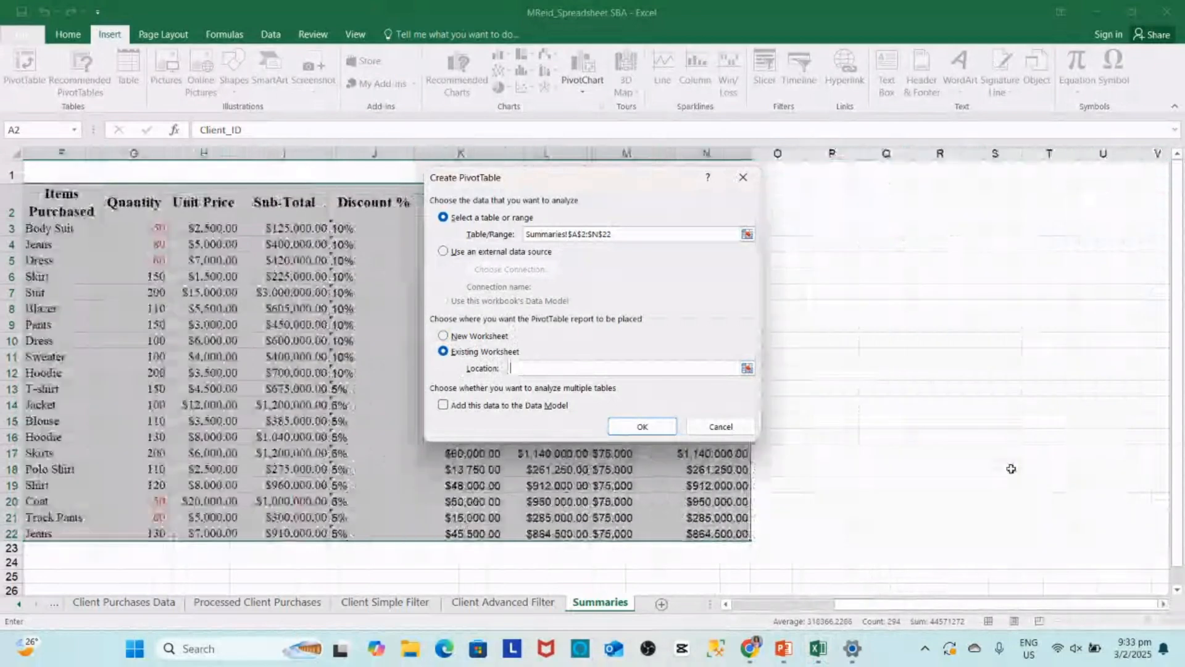
click(833, 262)
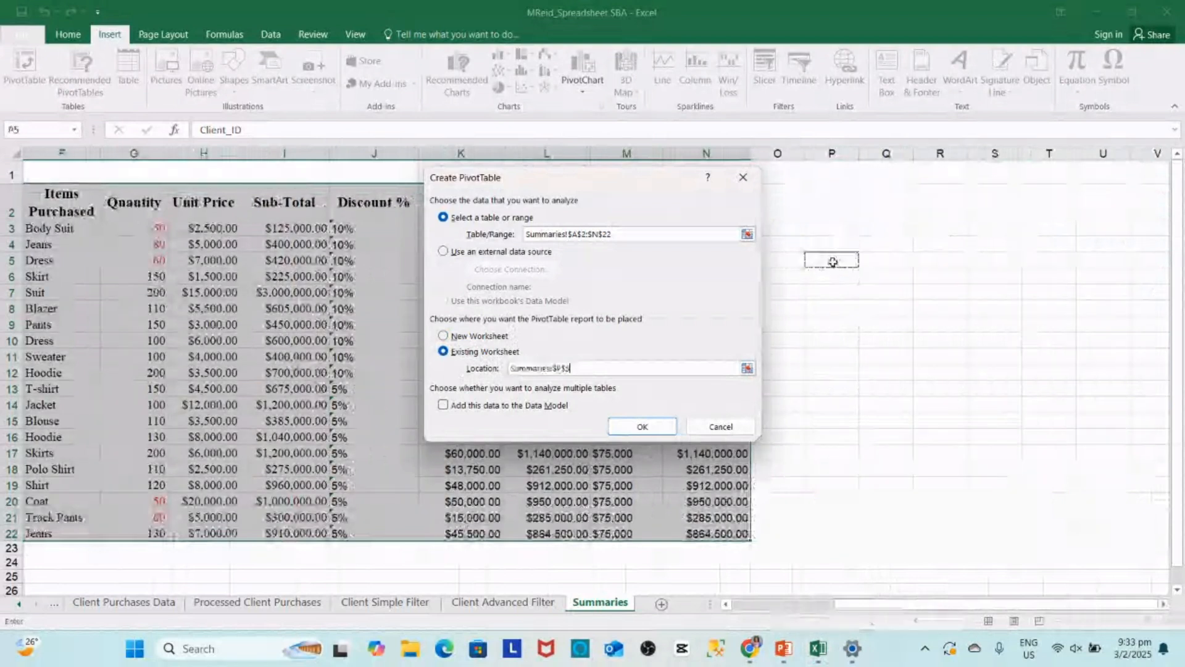
click(833, 276)
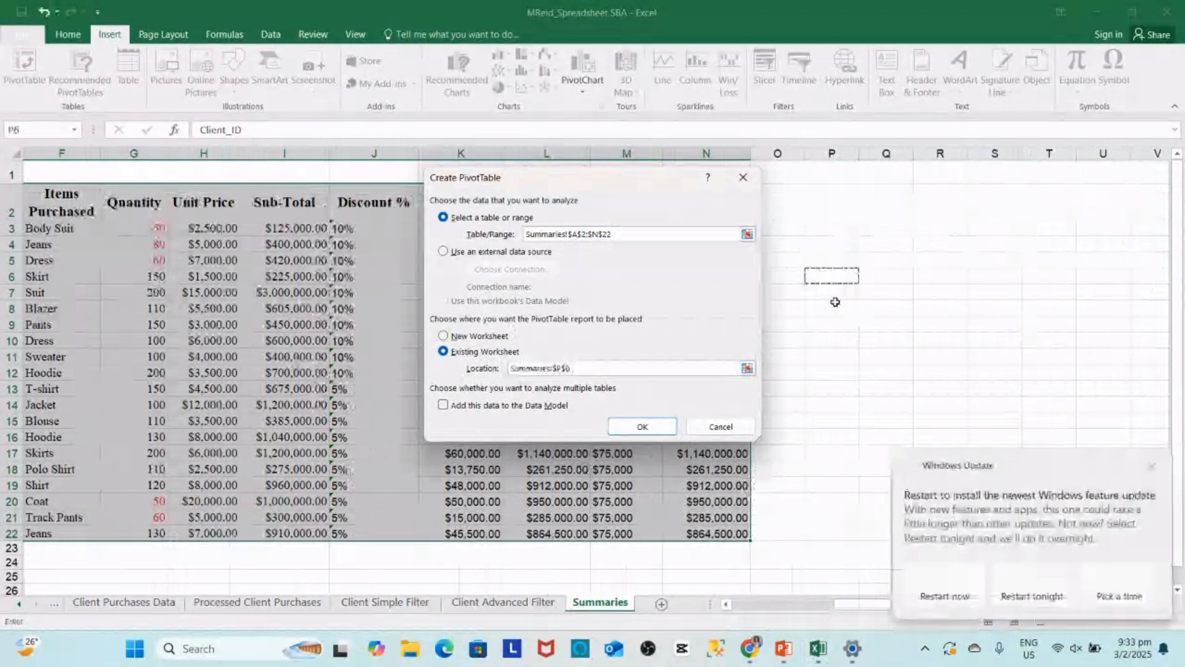
click(835, 291)
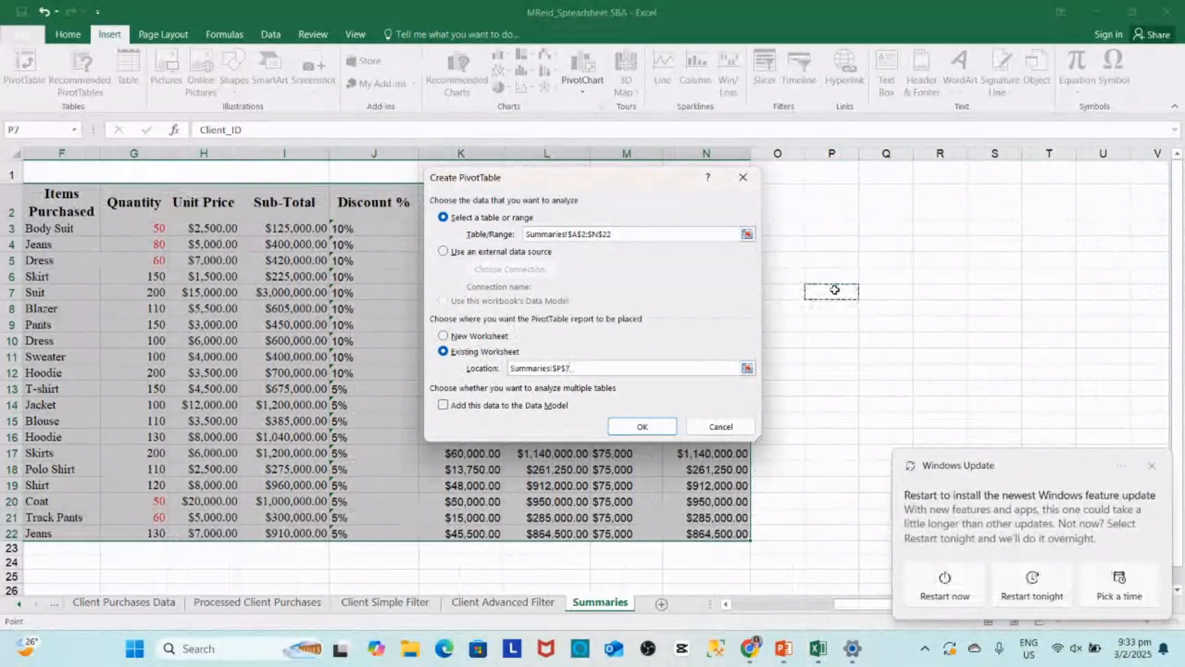
click(636, 426)
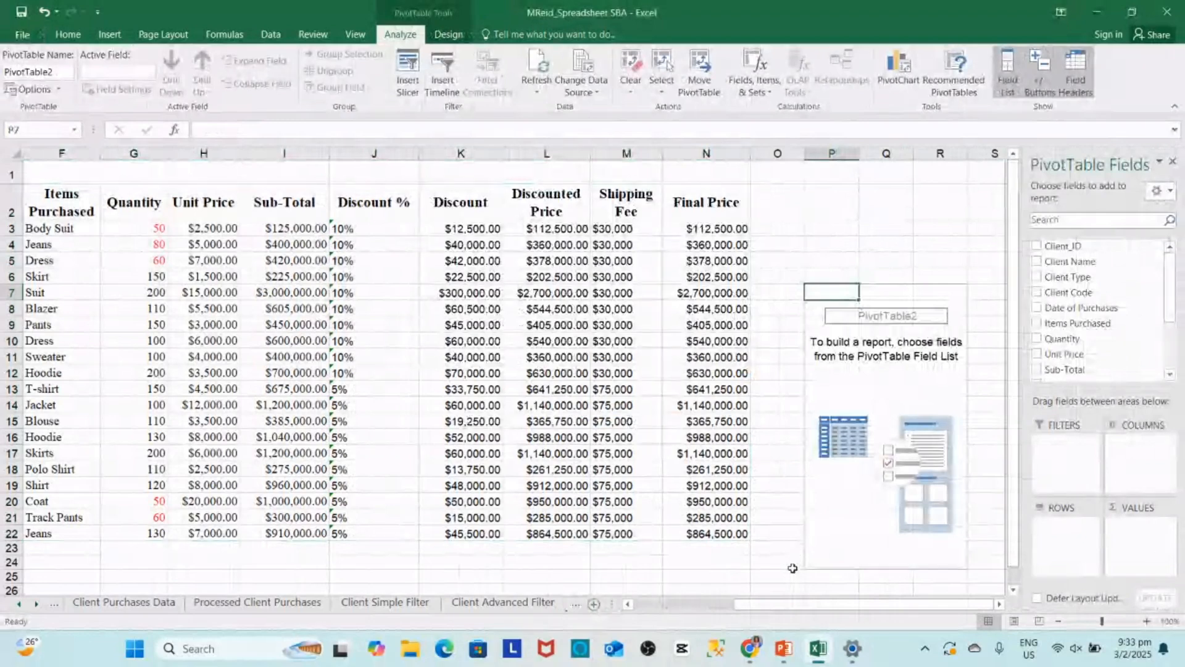
- Add Client Type and then Client Name as row fields of the PivotTable
mouse_move(751, 649)
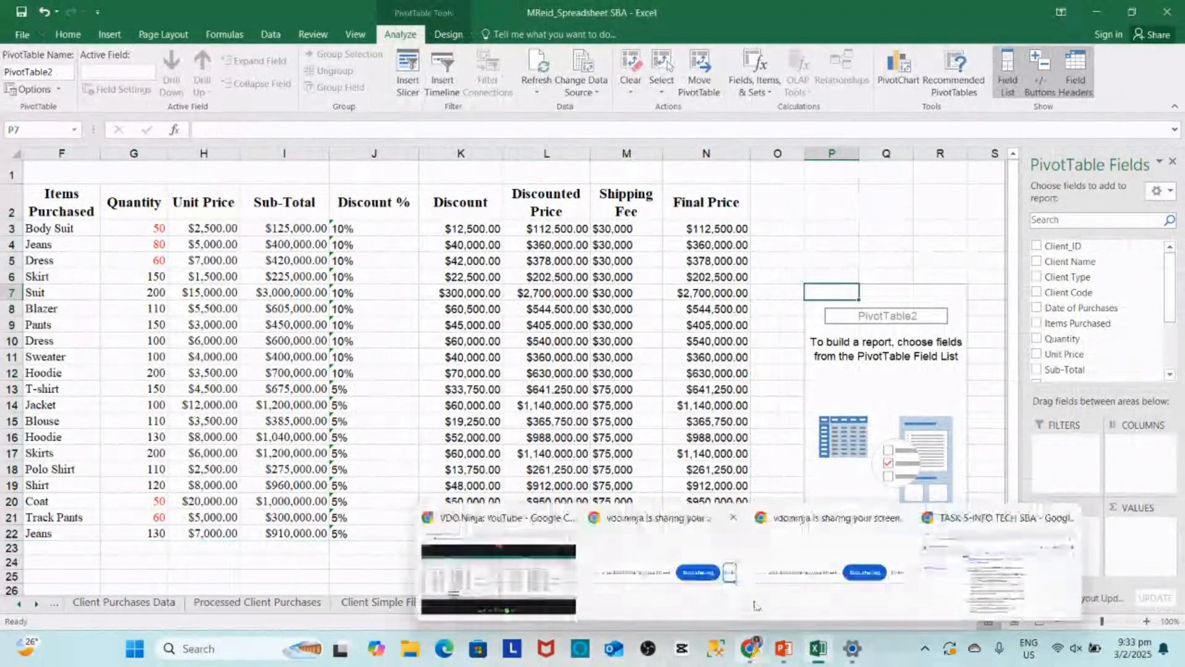
mouse_move(989, 552)
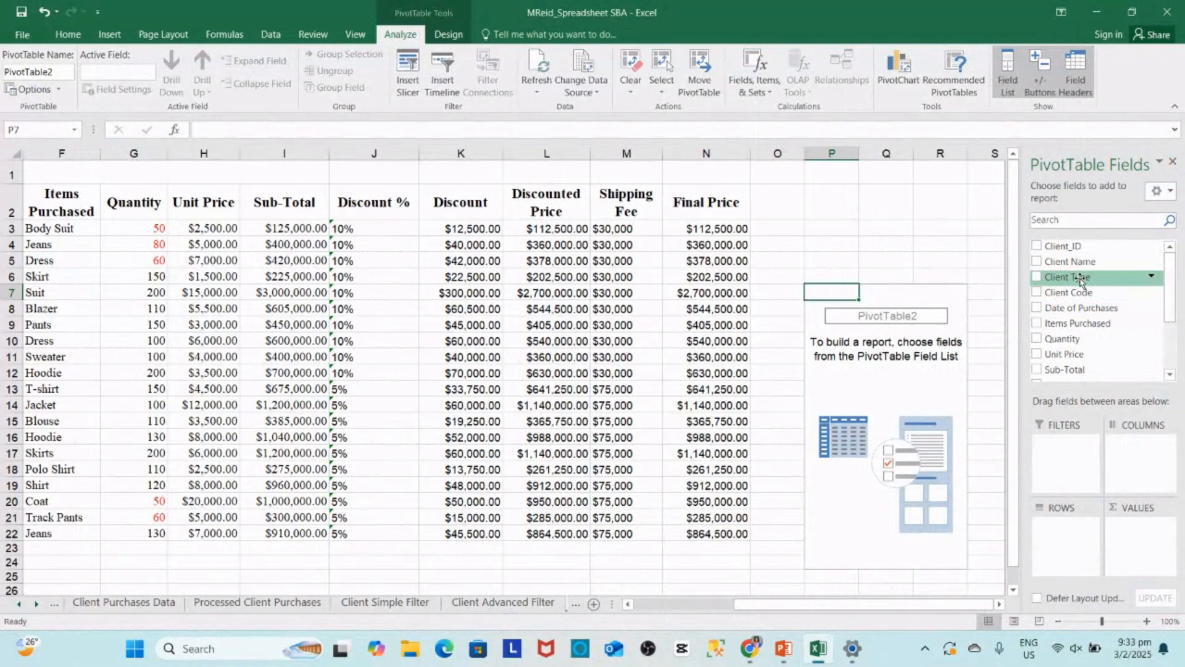
click(1038, 278)
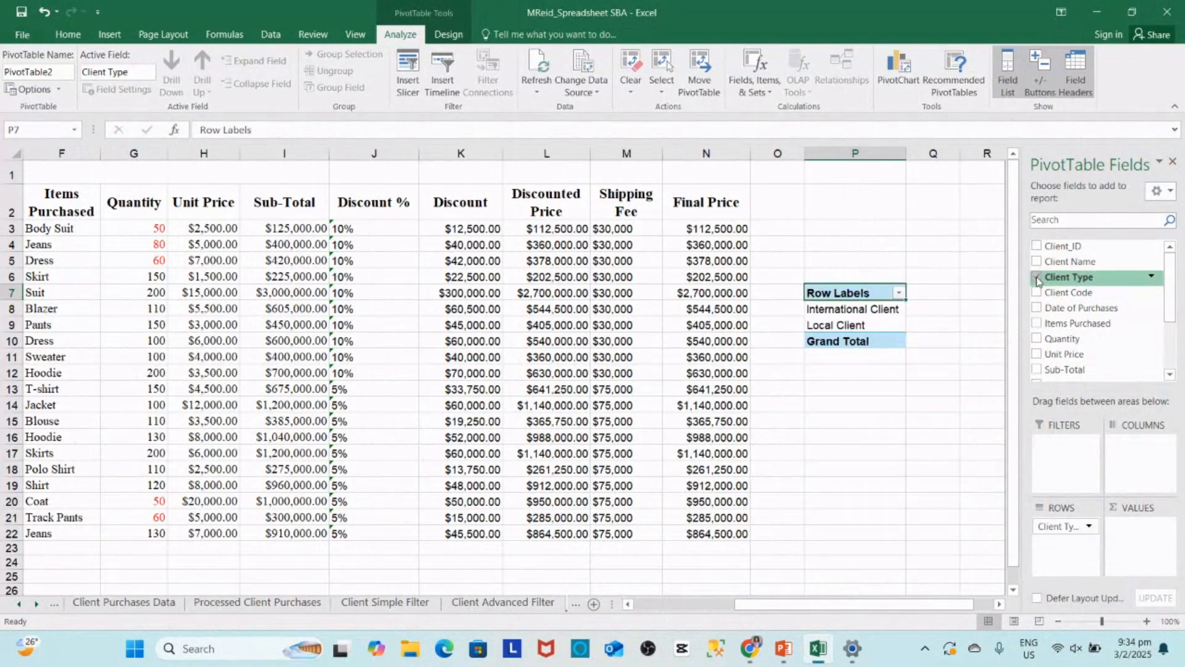
click(1038, 279)
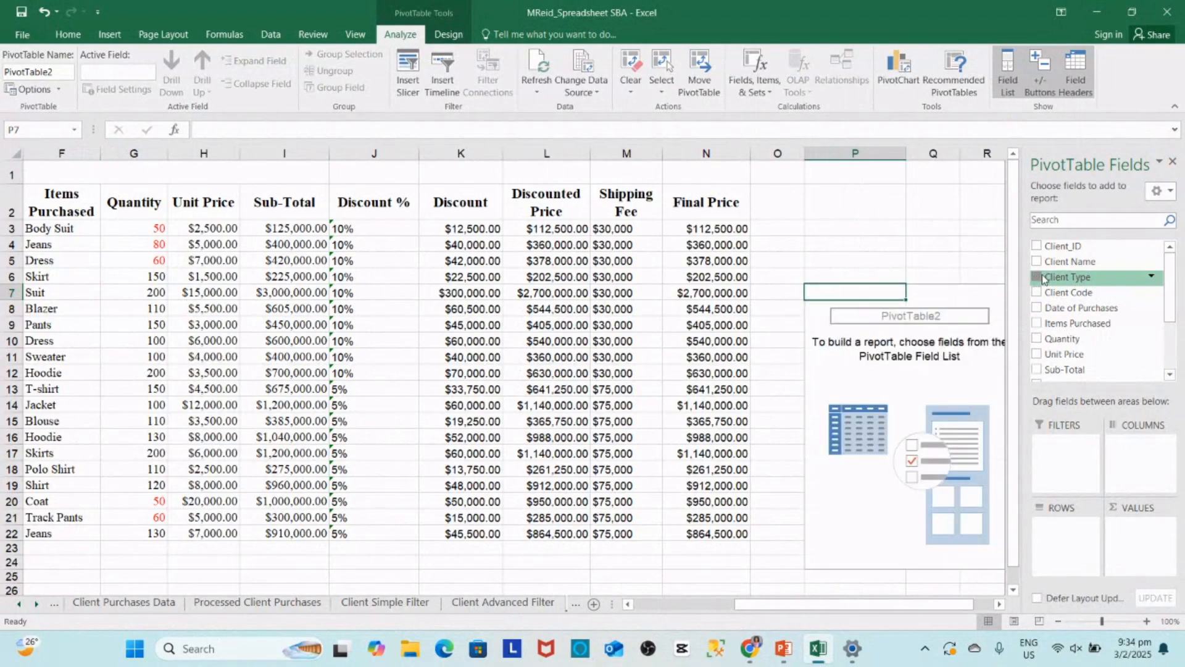
drag(1040, 281, 1071, 533)
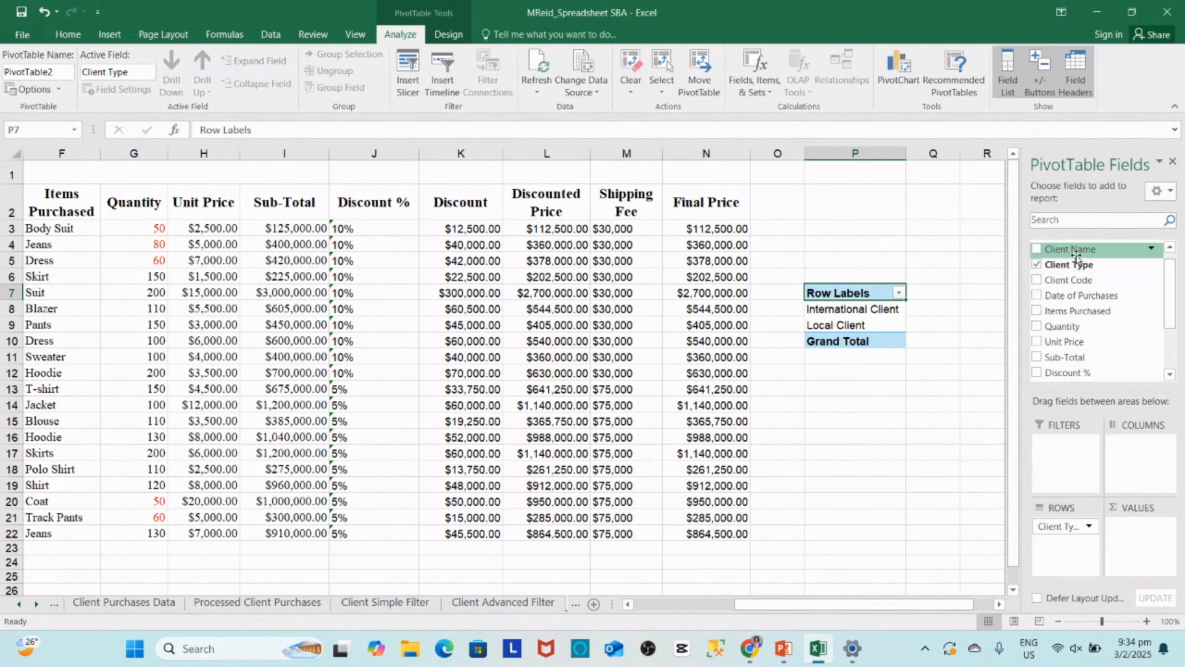
click(1036, 249)
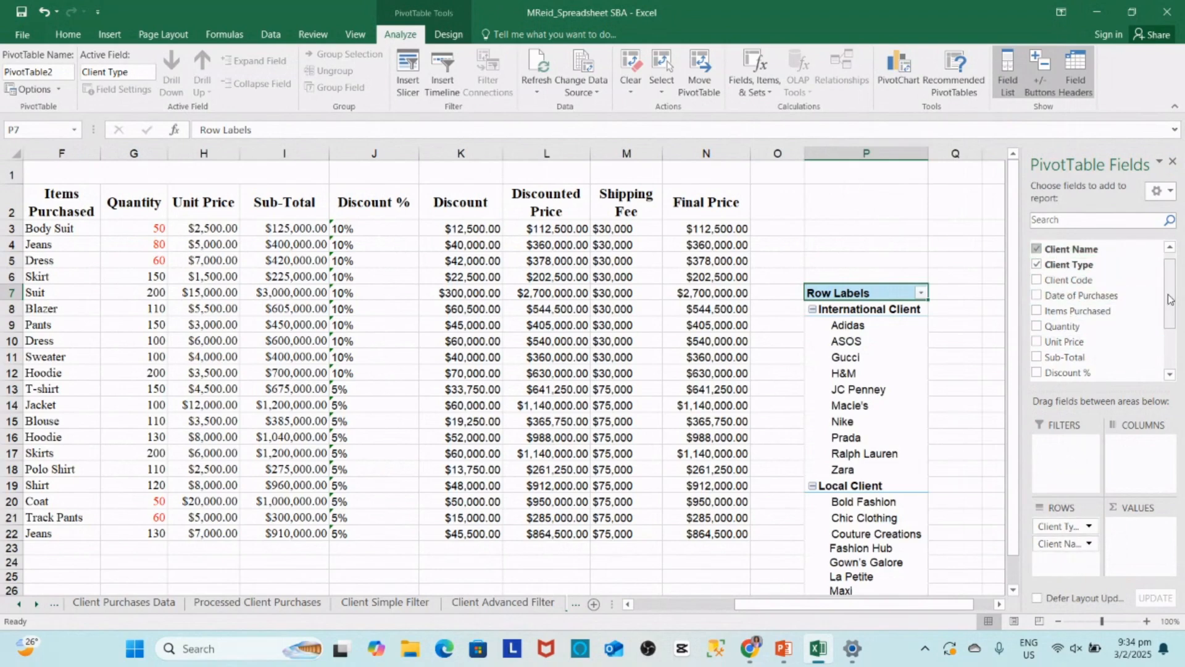
- Add Final Price to the PivotTable's values as a sum and review the resulting table
drag(1171, 301, 1171, 363)
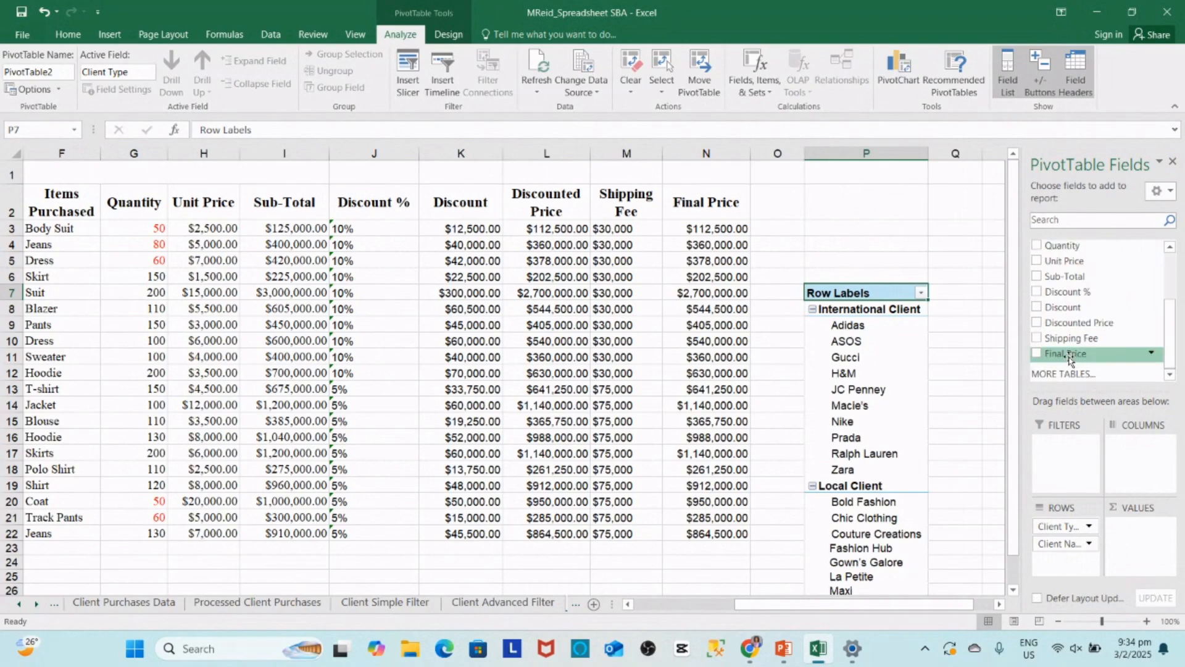
drag(1070, 359, 1154, 535)
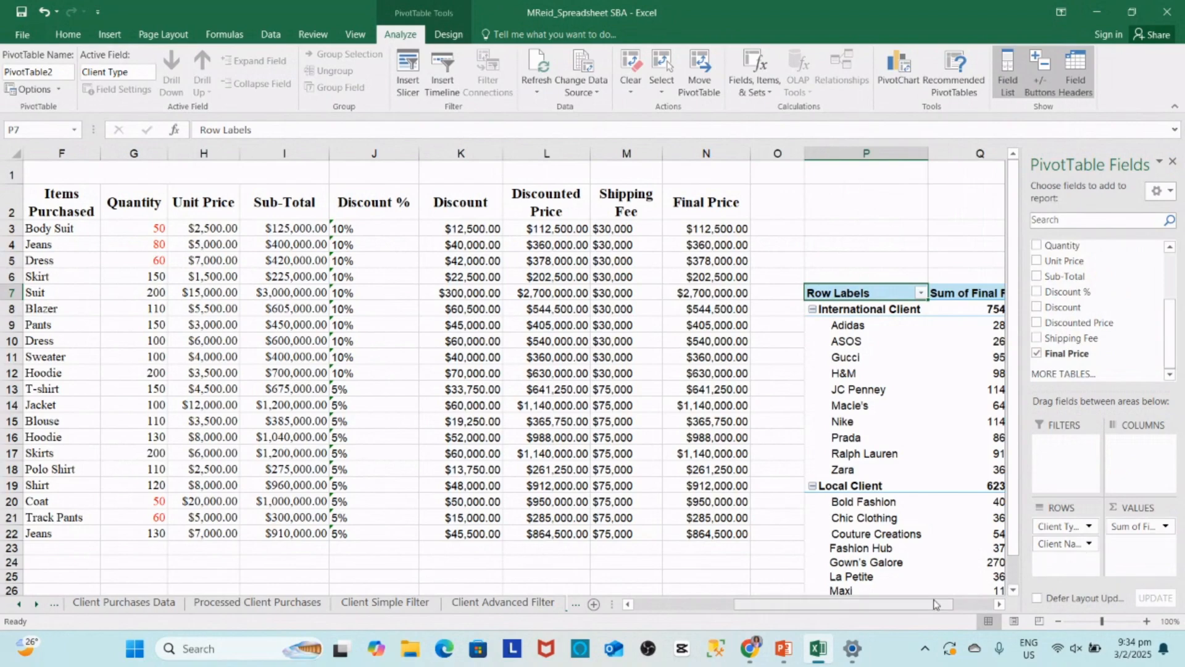
drag(930, 605, 971, 609)
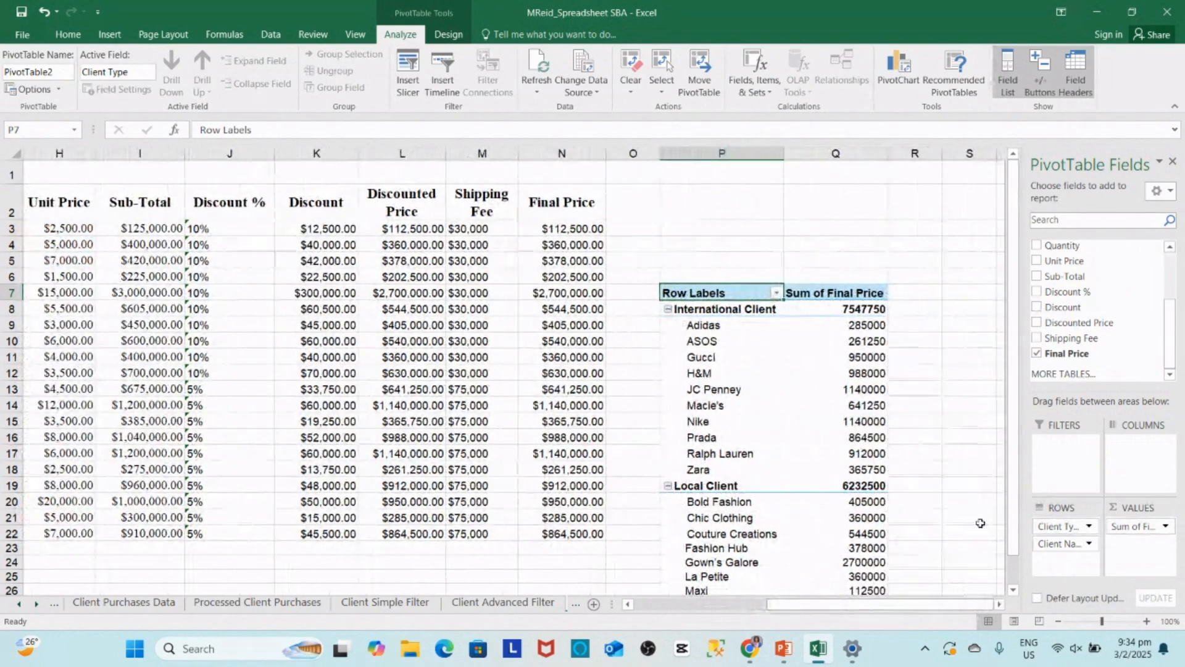
drag(1013, 524, 1015, 583)
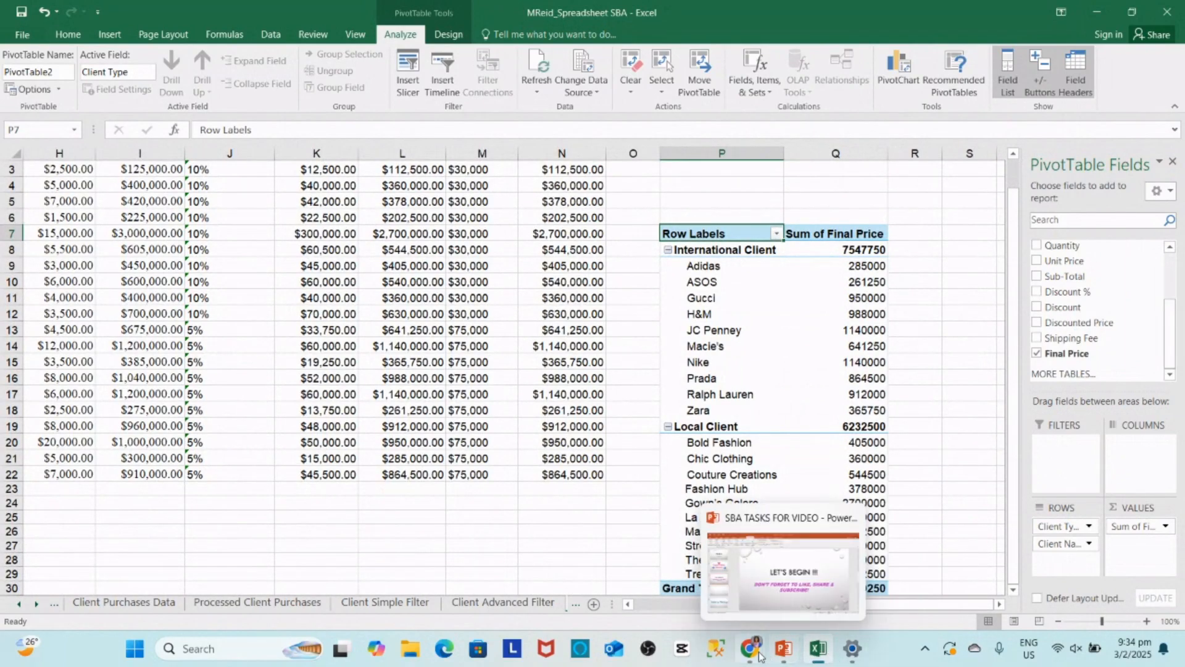
- Switch to the Task 5 Google Doc and colour instruction 2 and its first bullet blue
mouse_move(751, 653)
click(973, 586)
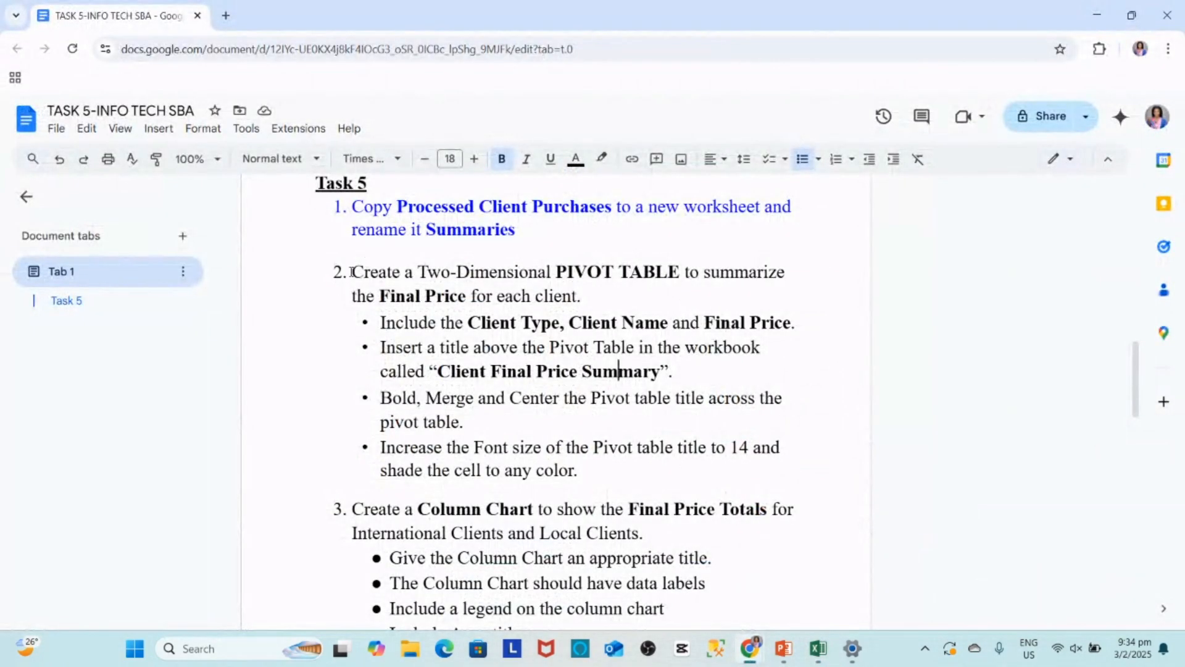
drag(351, 272, 583, 283)
drag(591, 288, 797, 328)
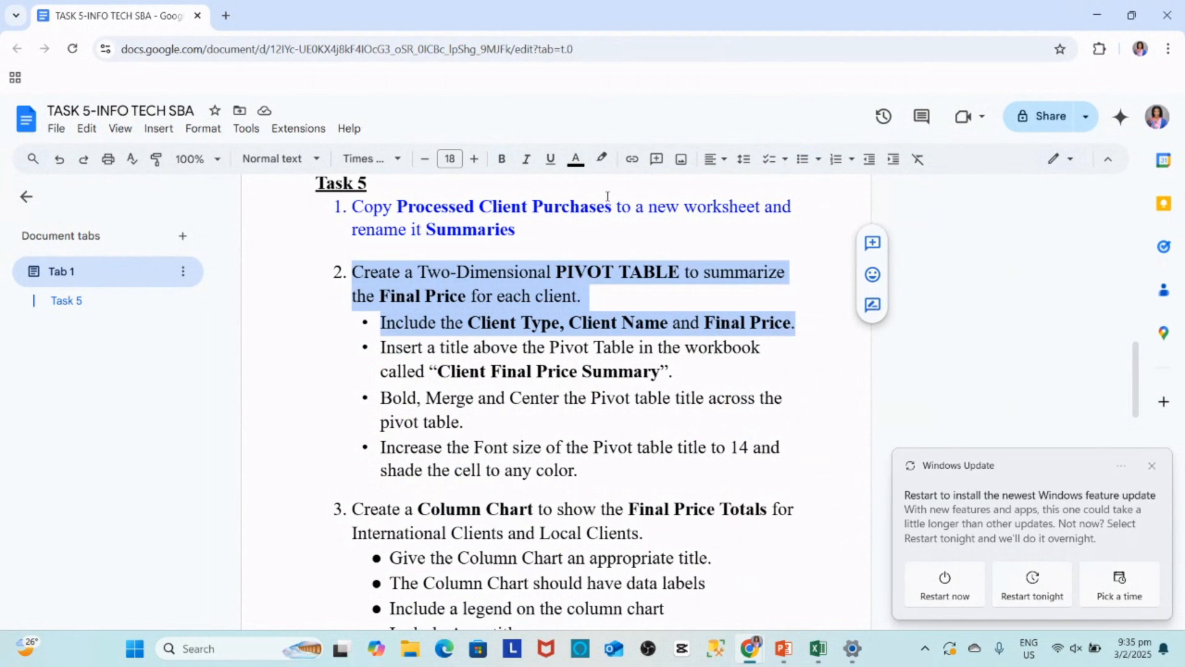
click(576, 159)
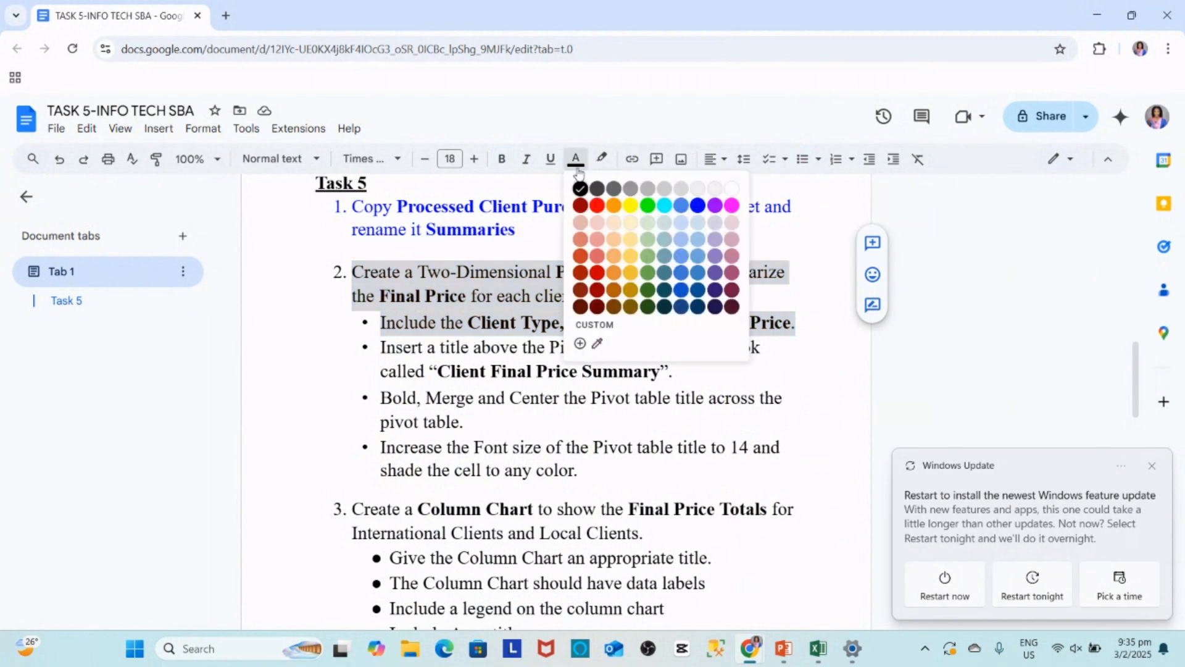
click(698, 205)
click(618, 371)
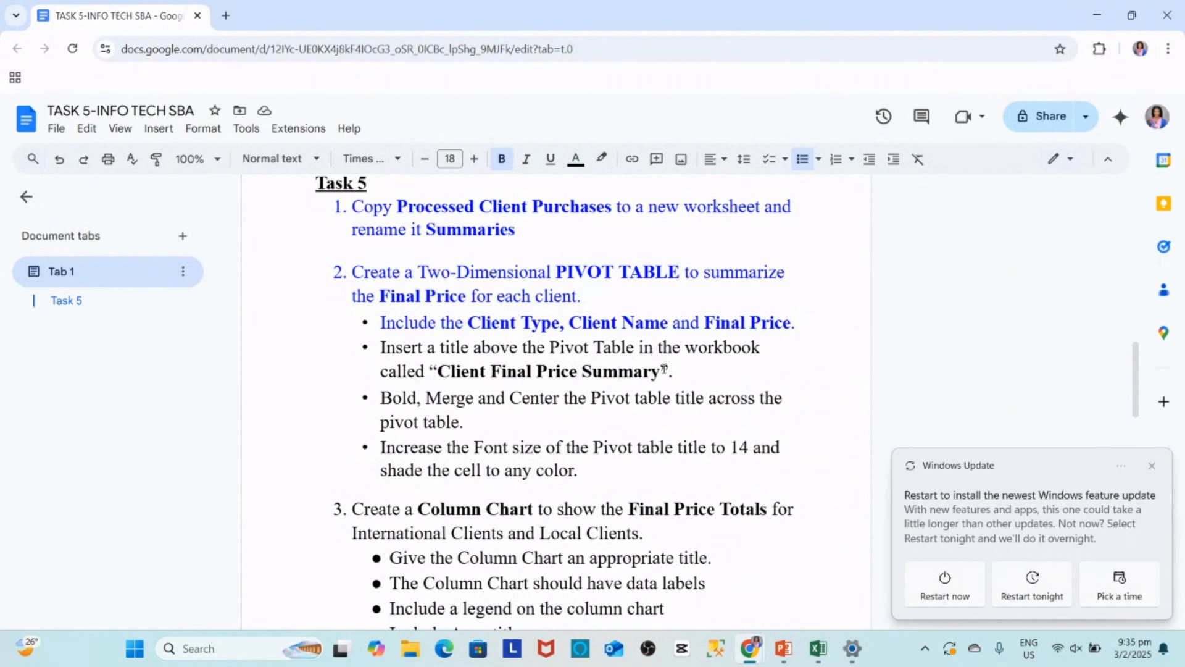
- Copy the title "Client Final Price Summary" from the instructions and paste it into cell P6 of the Summaries sheet in Excel
drag(661, 370, 440, 373)
key(ctrl+c)
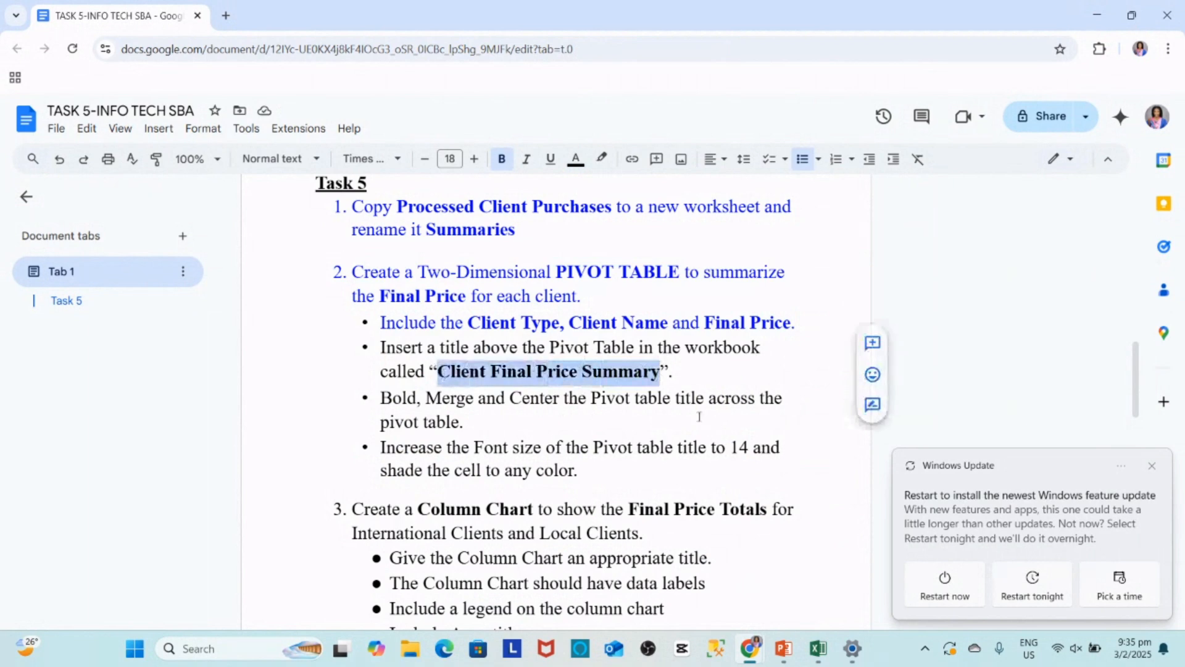
click(813, 650)
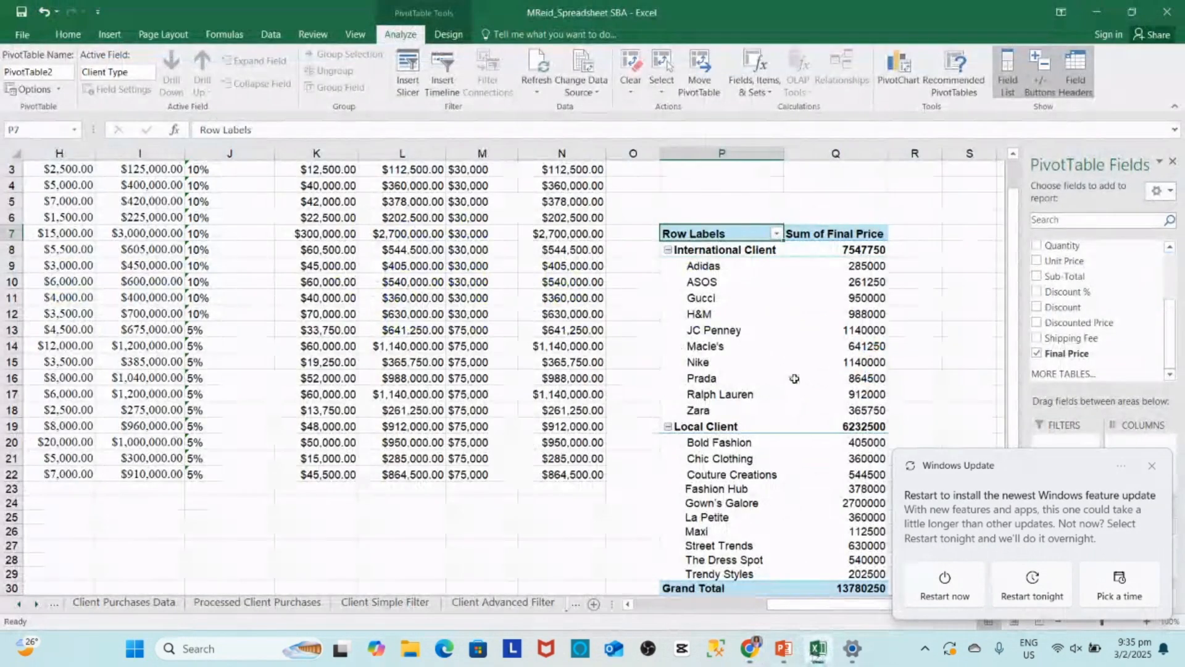
click(726, 216)
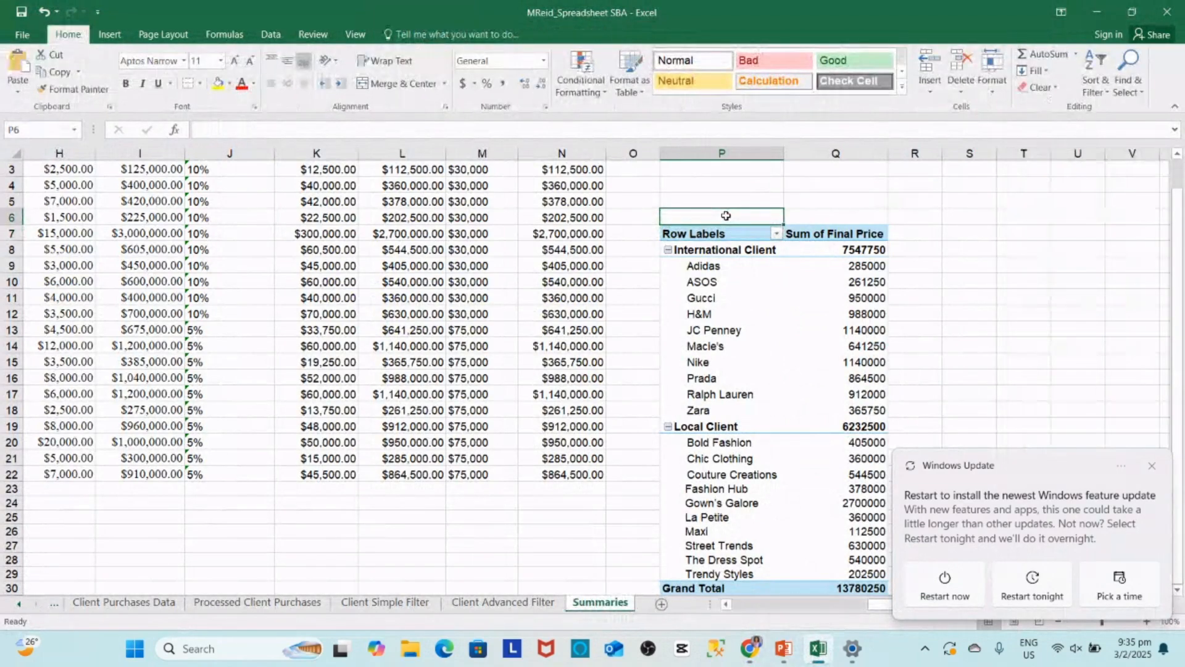
key(ctrl+v)
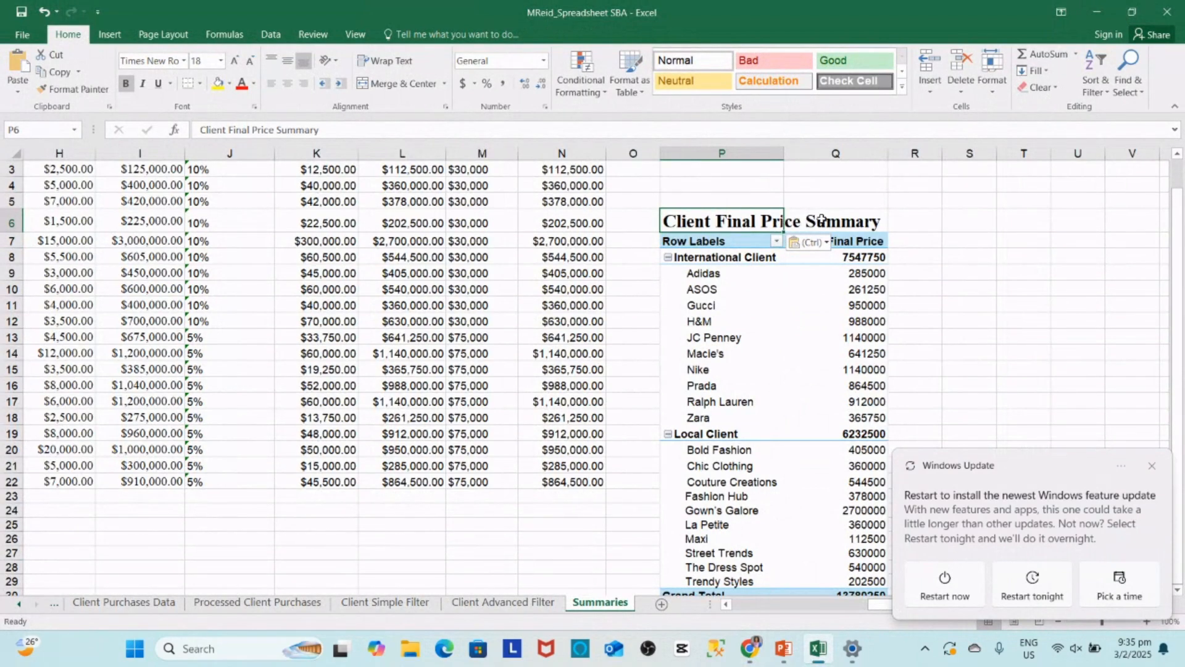
click(1152, 466)
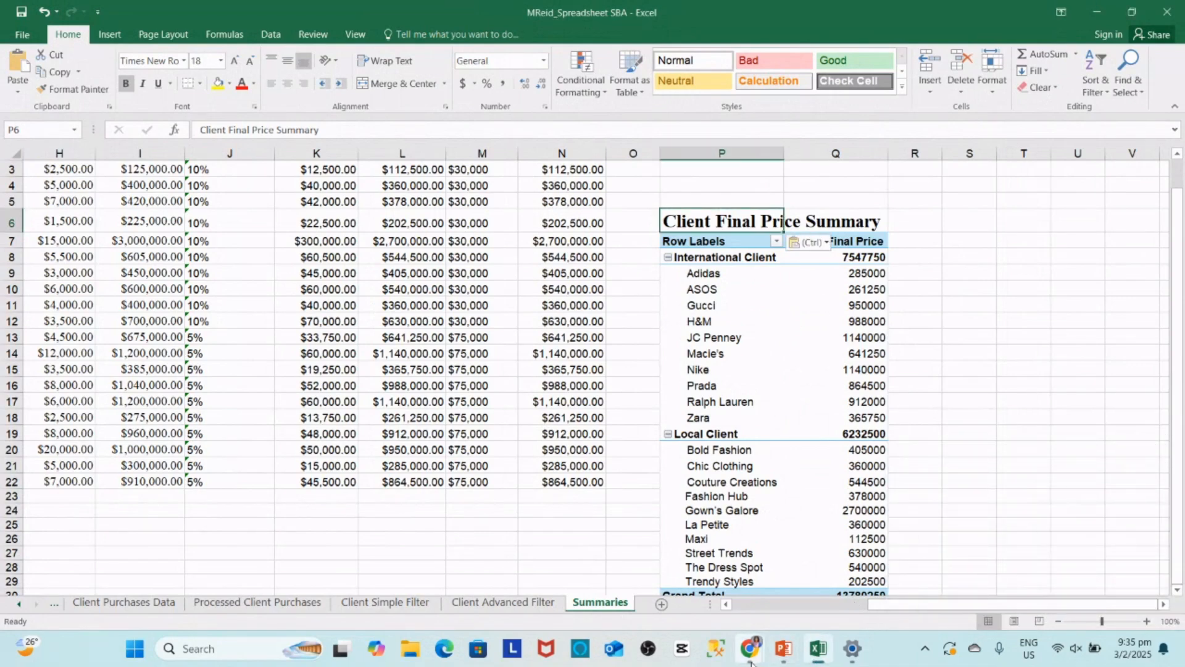
- Check the title instructions in the Google Doc, then in Excel merge and center the bold title across P6:Q6
mouse_move(749, 648)
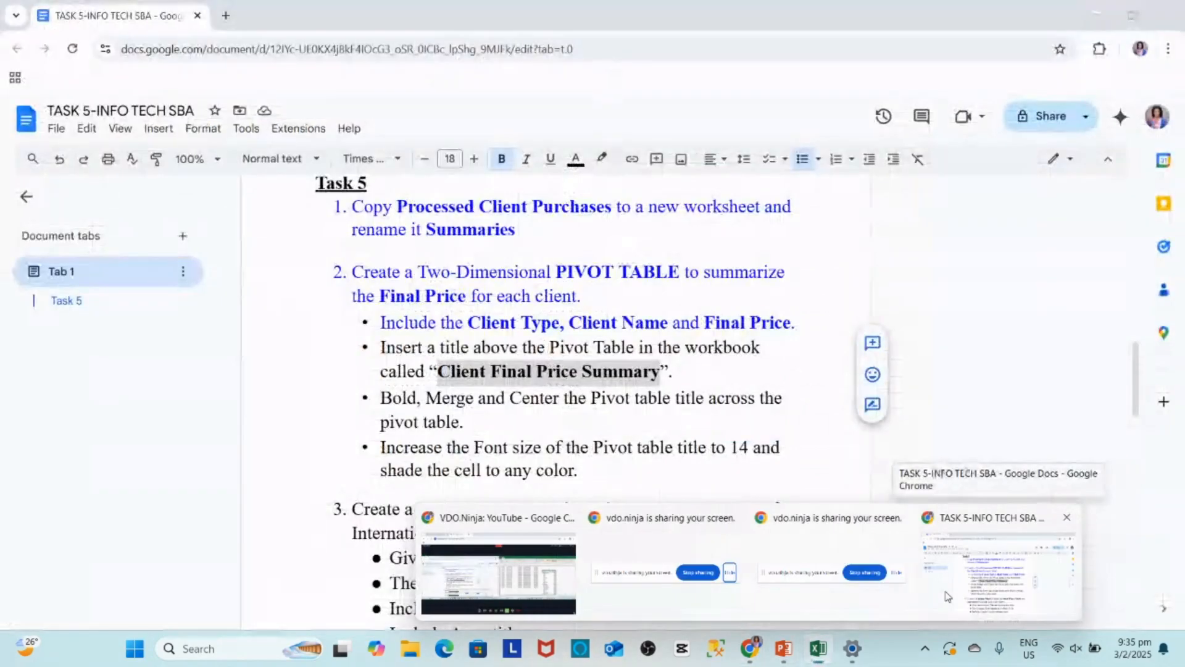
click(948, 595)
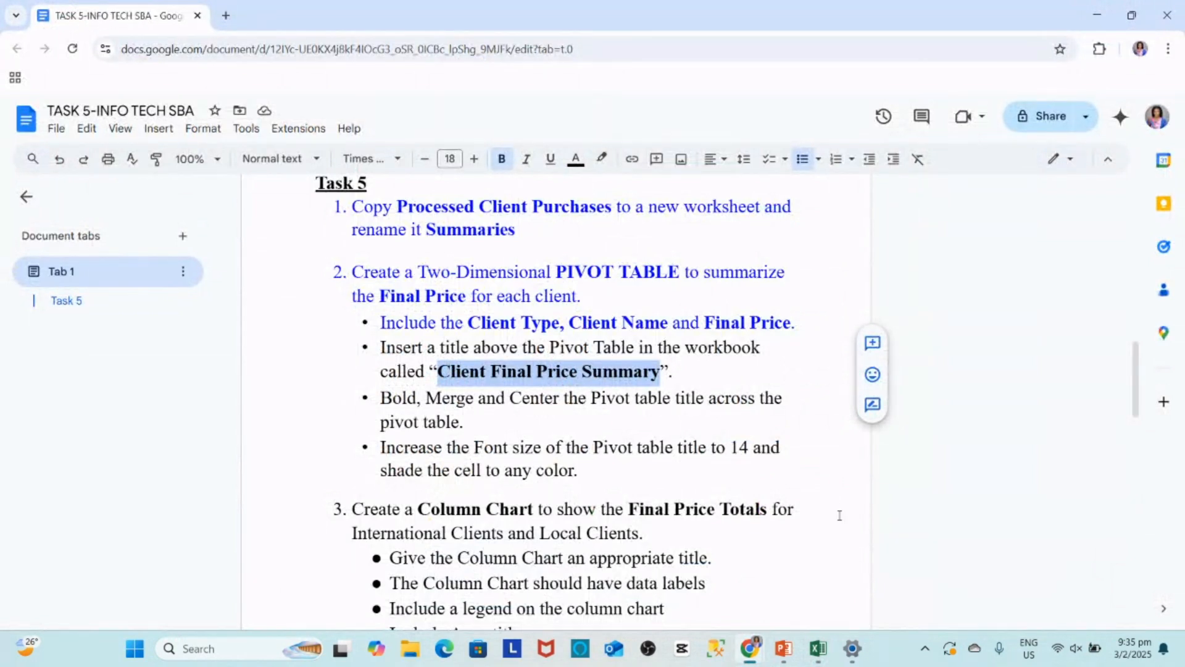
click(816, 650)
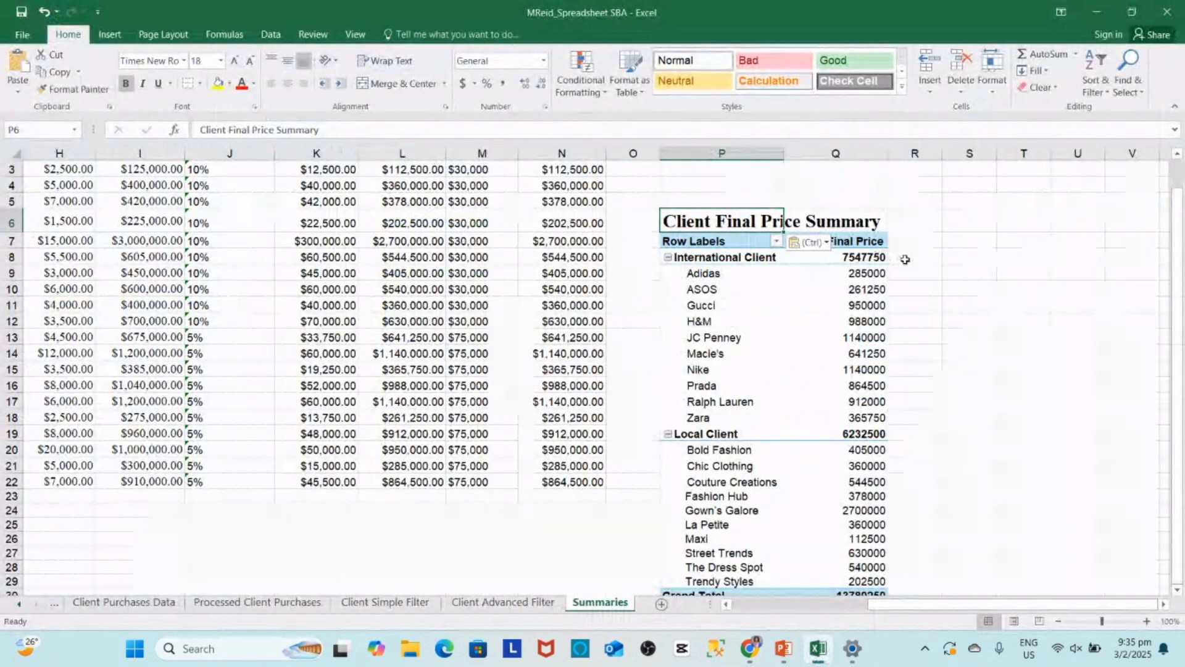
drag(675, 218, 820, 220)
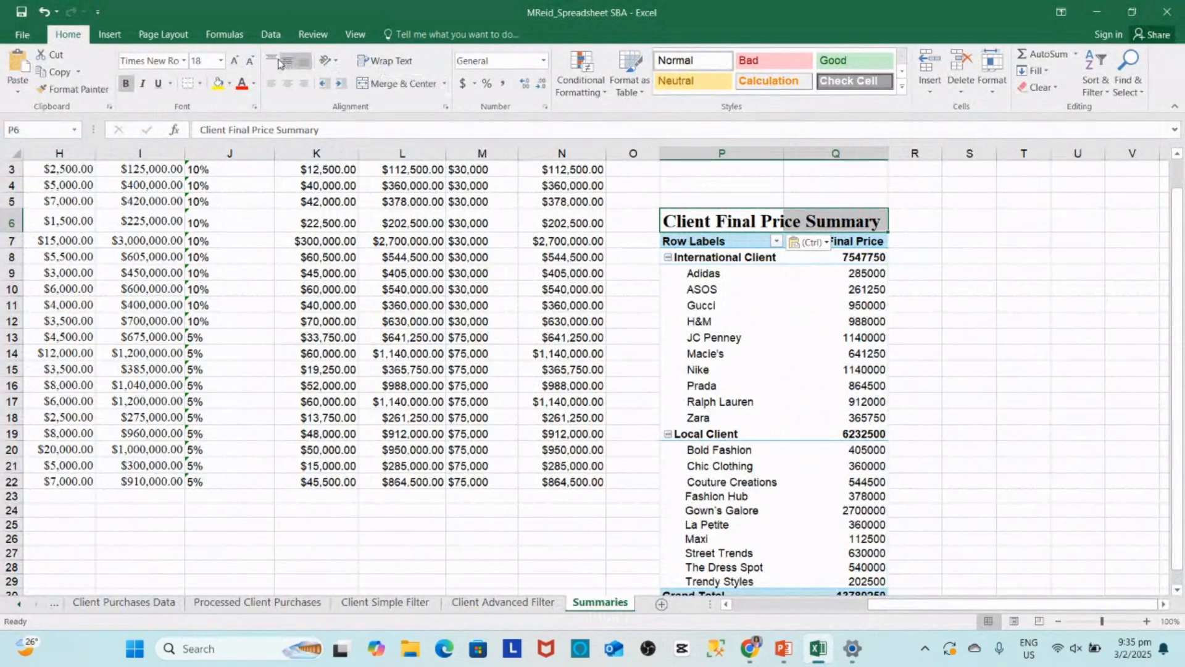
click(378, 85)
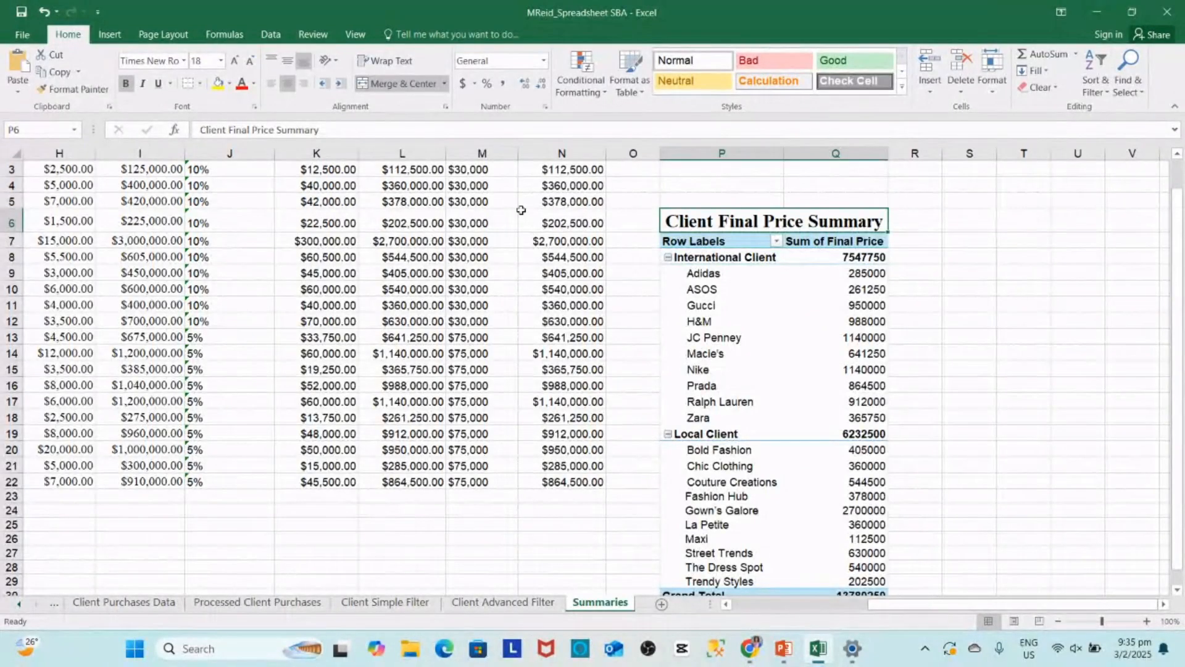
click(125, 88)
click(125, 88)
- Recheck the instructions in the Google Doc, then in Excel set the PivotTable title to font size 14 with a yellow fill
mouse_move(791, 647)
mouse_move(750, 648)
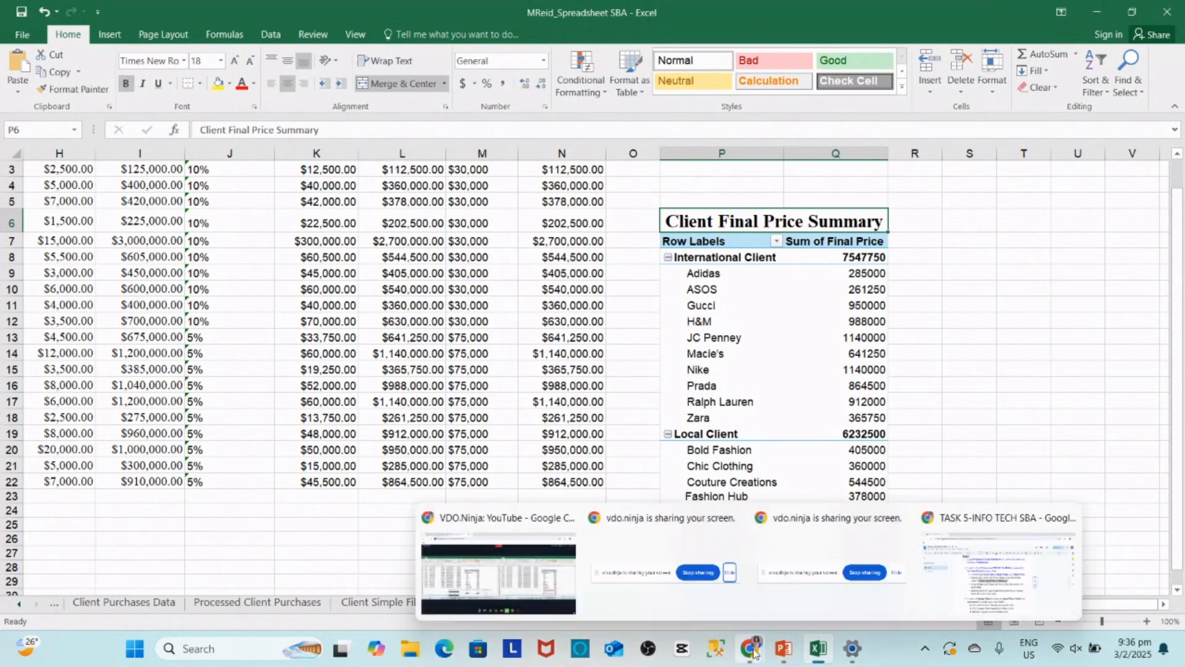
click(969, 593)
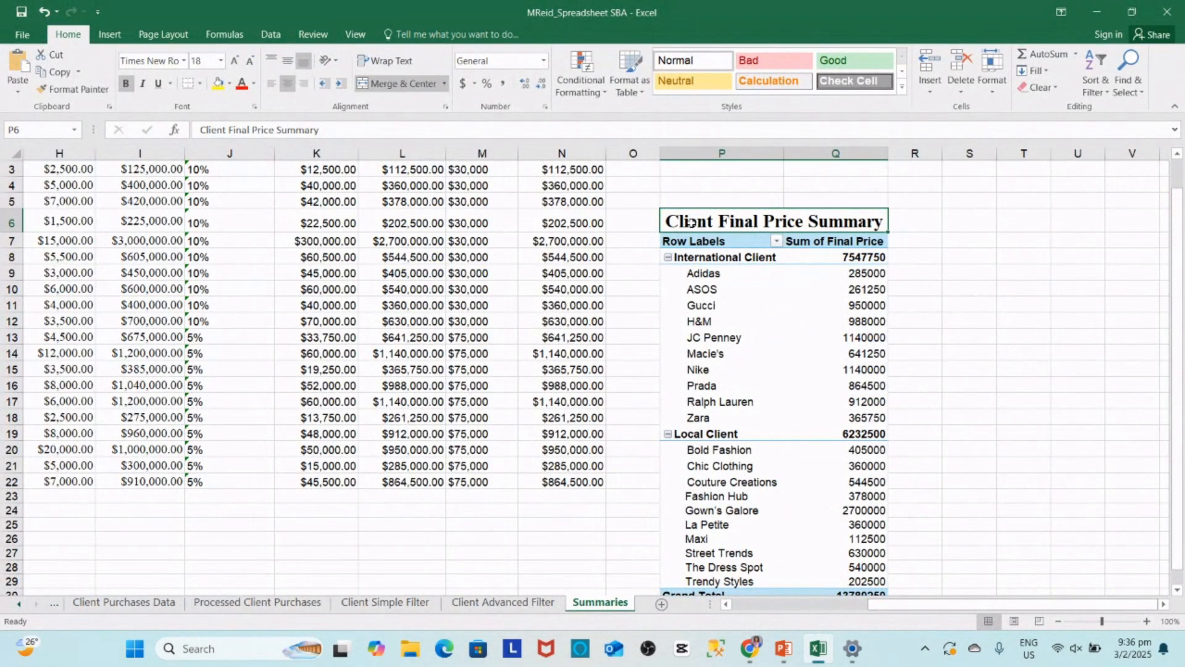
click(221, 60)
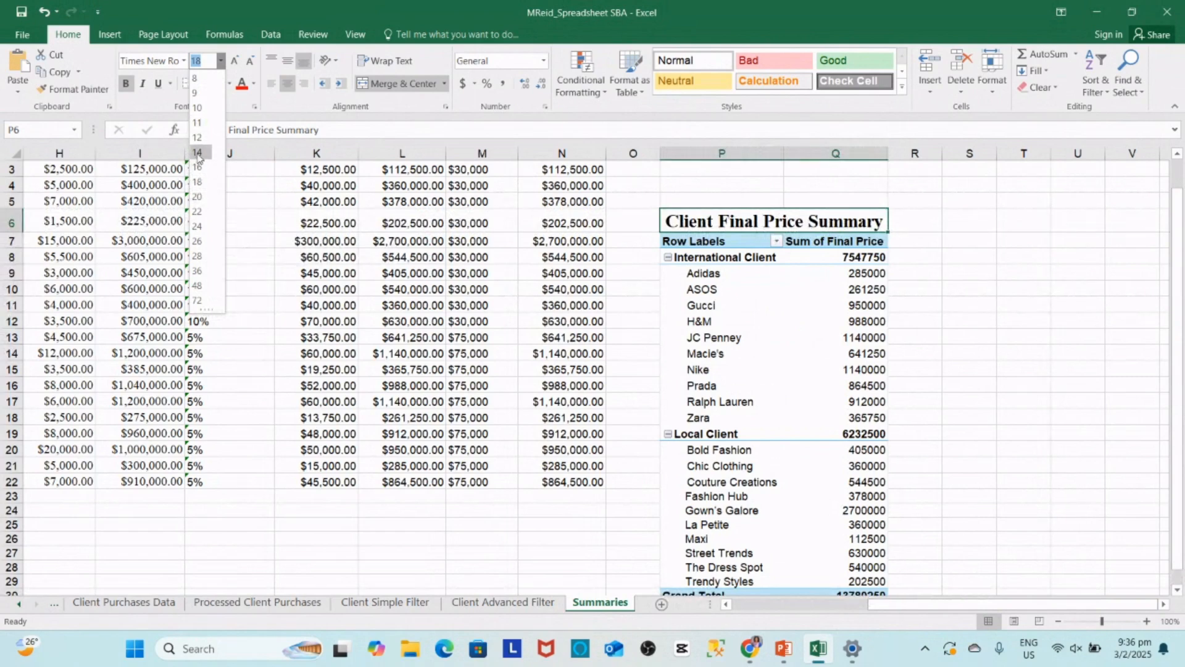
click(197, 152)
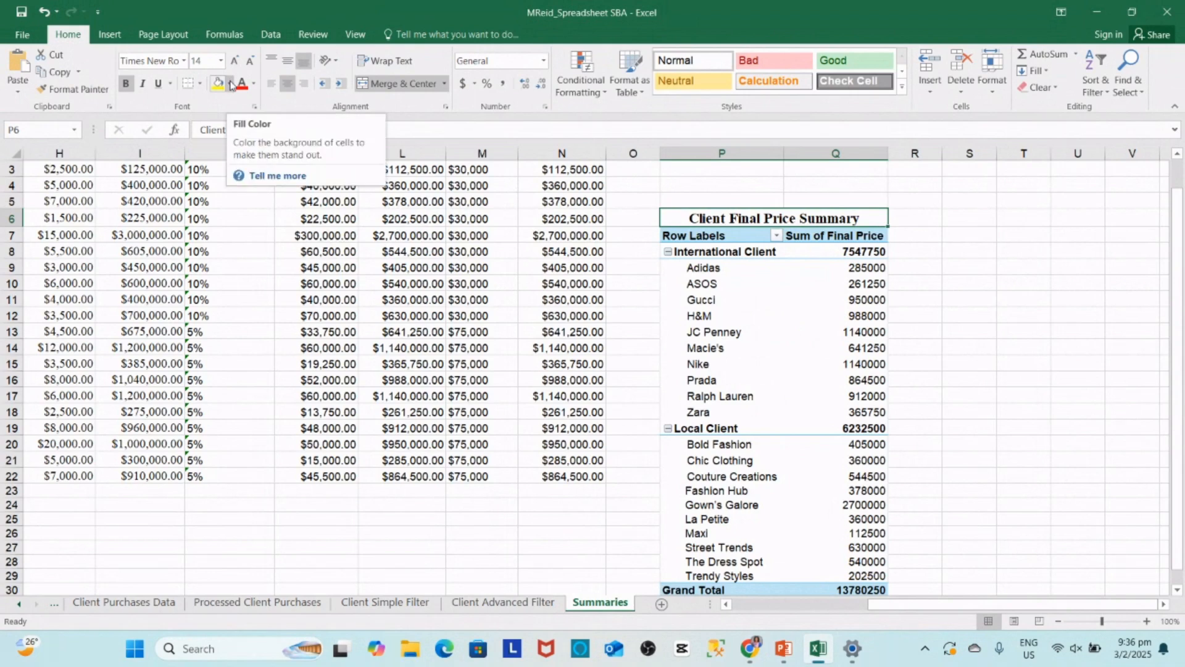
click(231, 84)
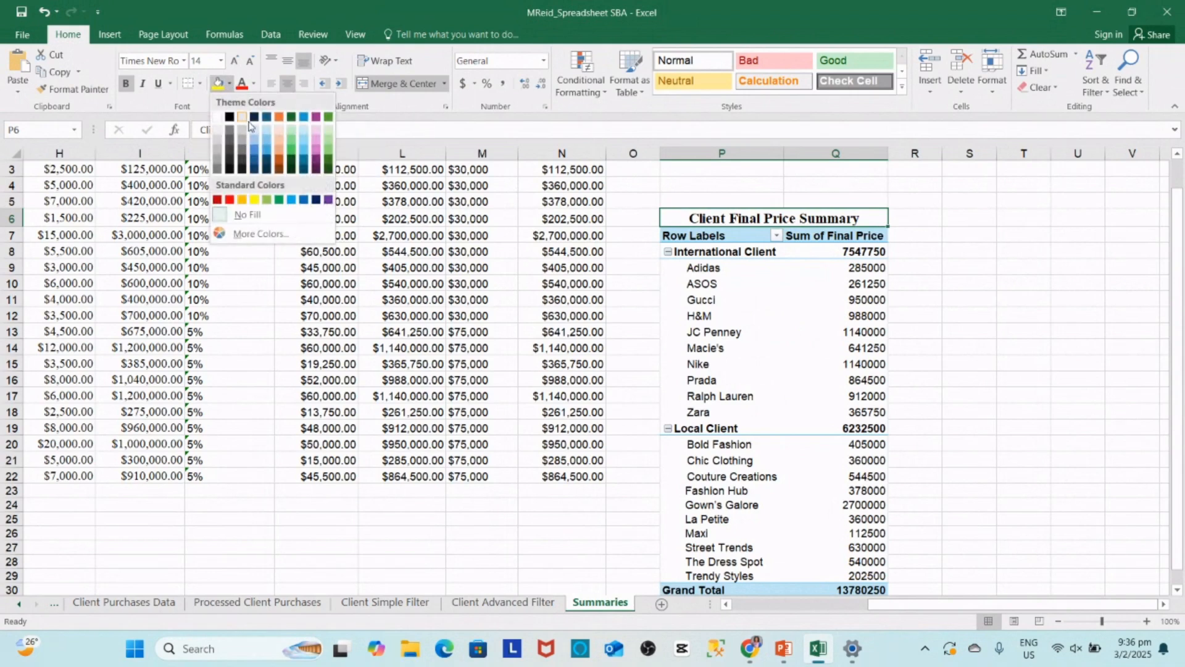
click(257, 201)
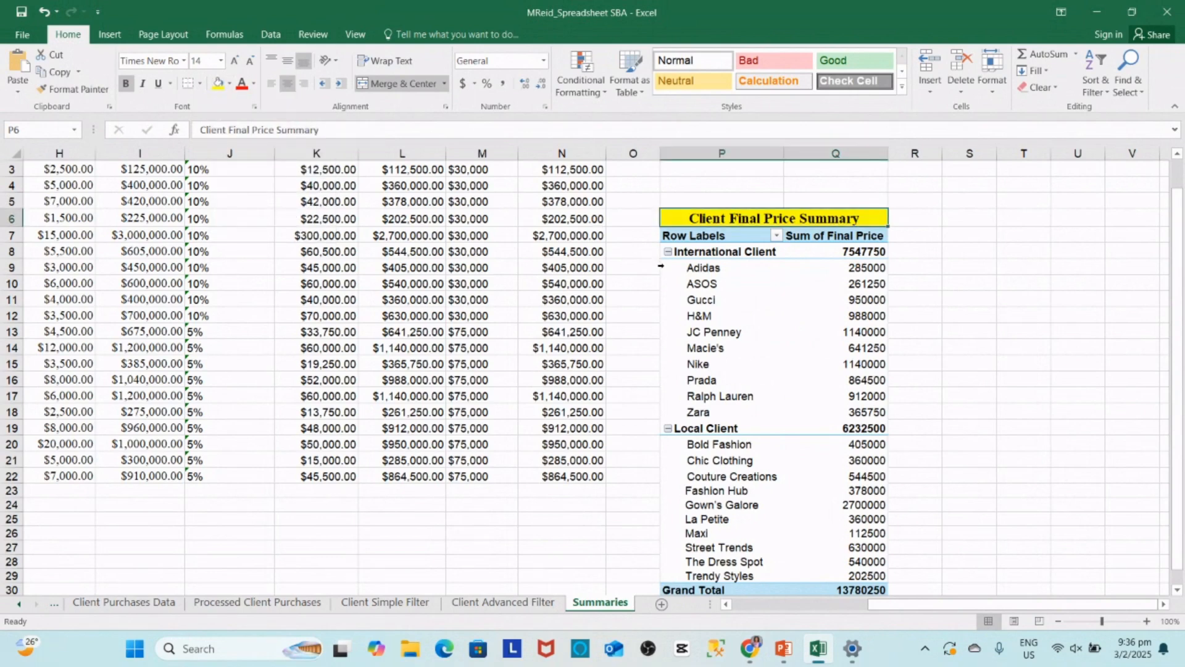
click(938, 349)
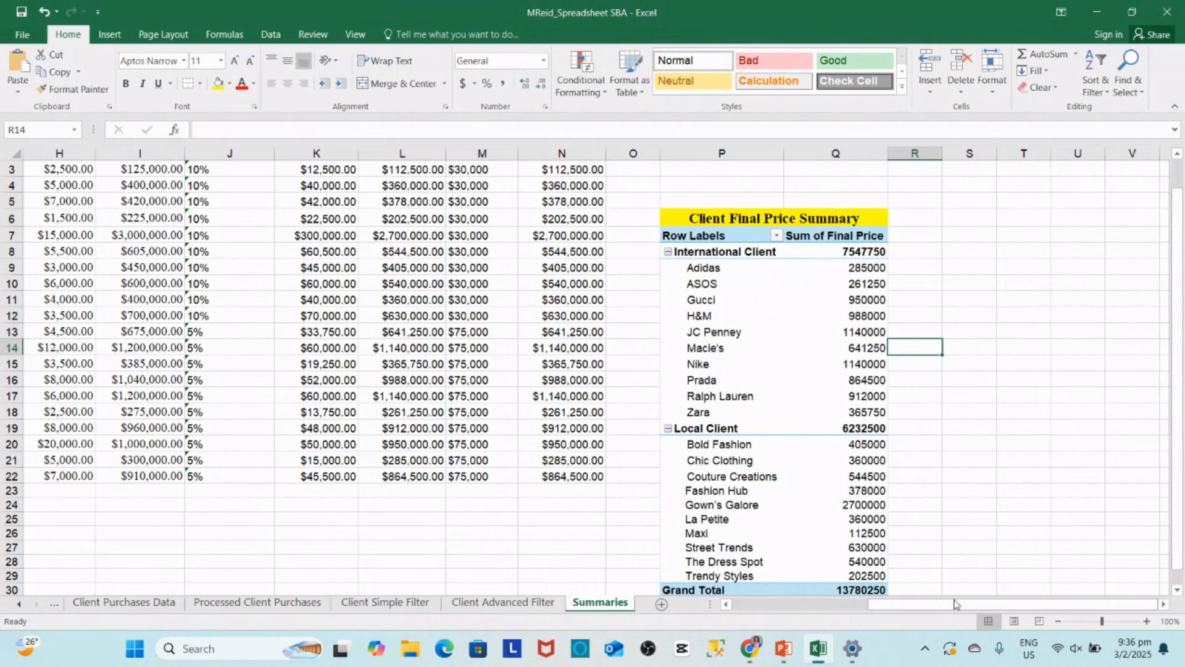
drag(990, 607, 1006, 607)
drag(1179, 372, 1182, 407)
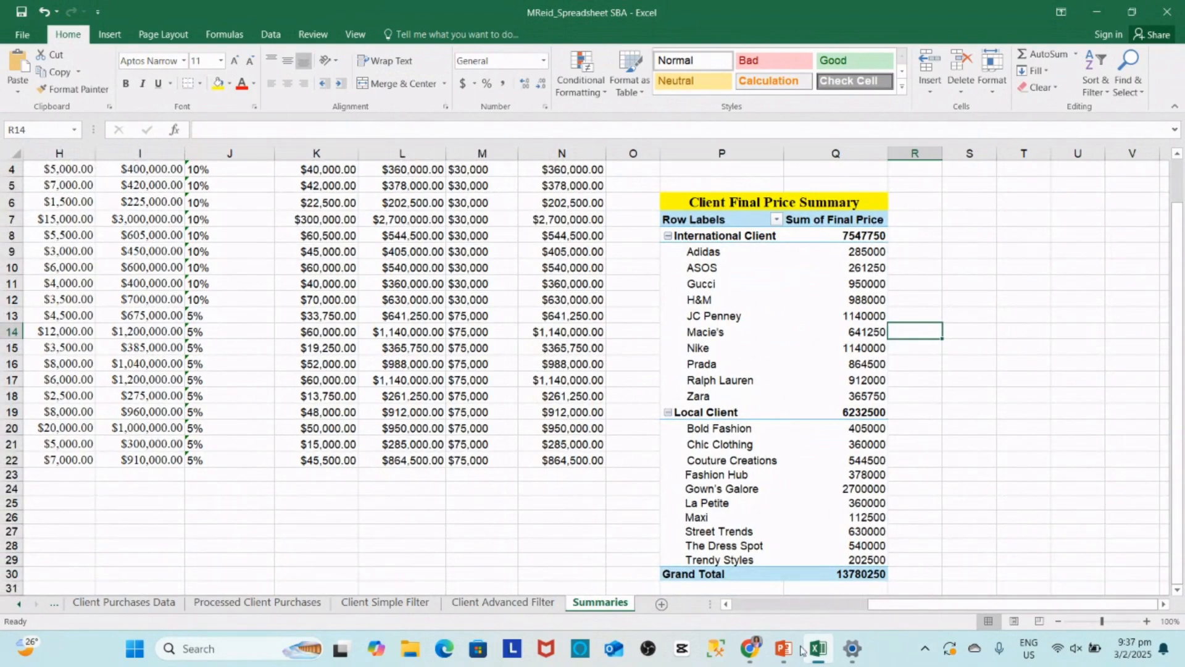
- Return to the Google Doc, colour the remaining three bullets of instruction 2 blue and dismiss the Windows Update notification
mouse_move(777, 660)
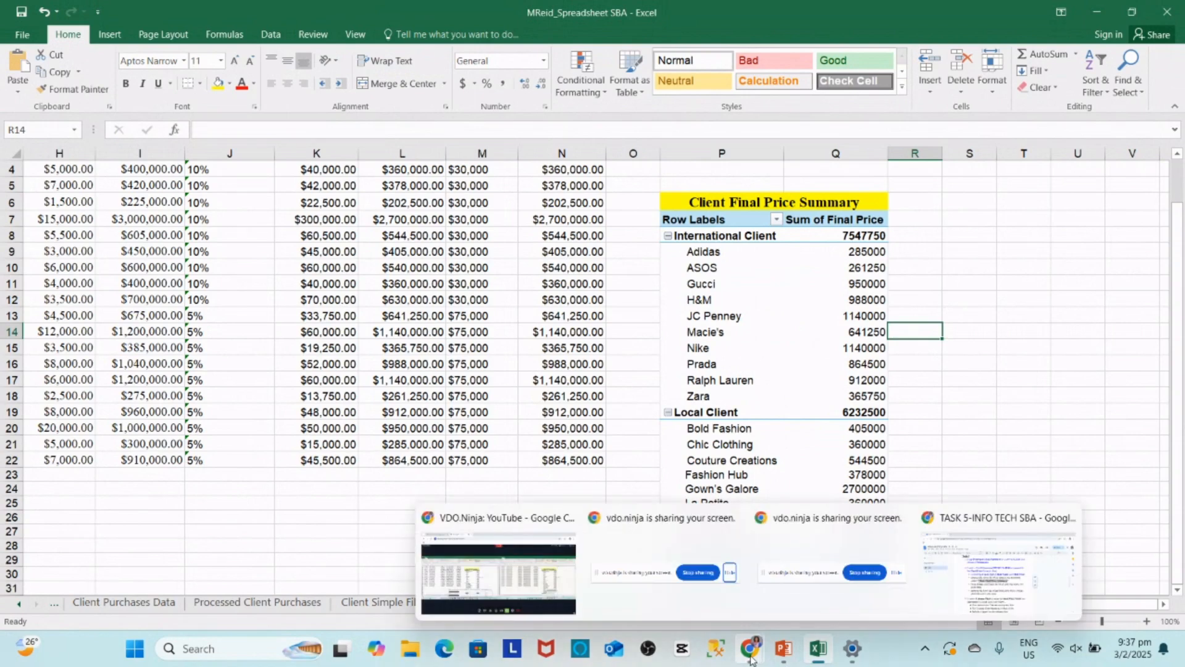
click(932, 573)
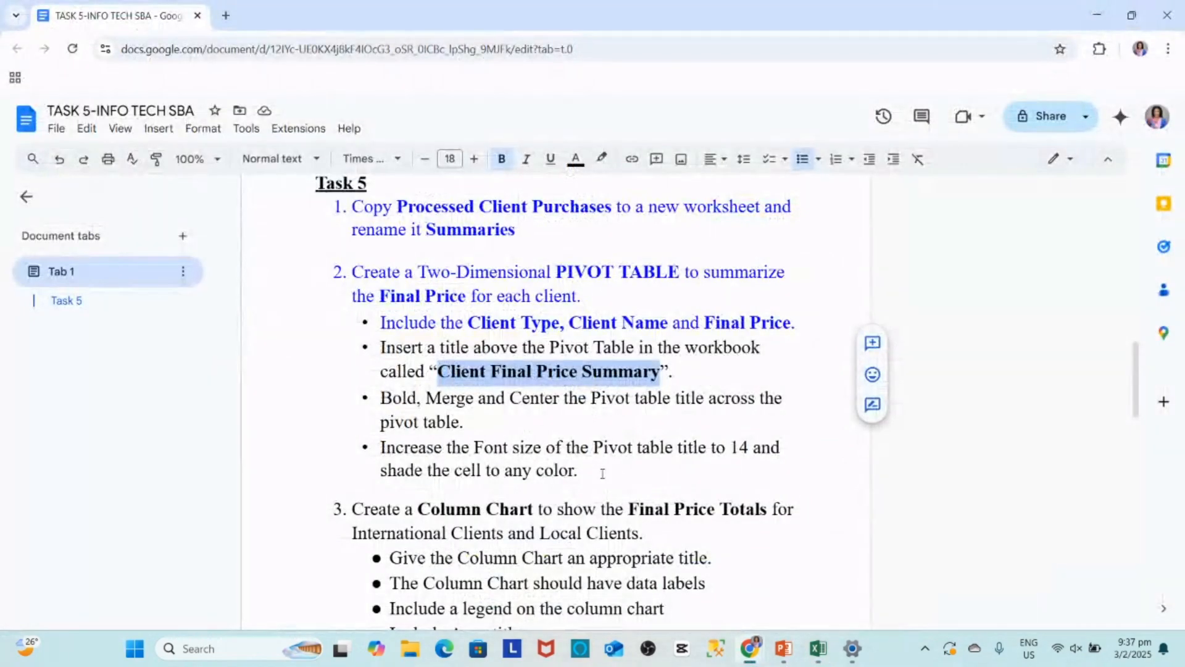
drag(603, 474, 406, 320)
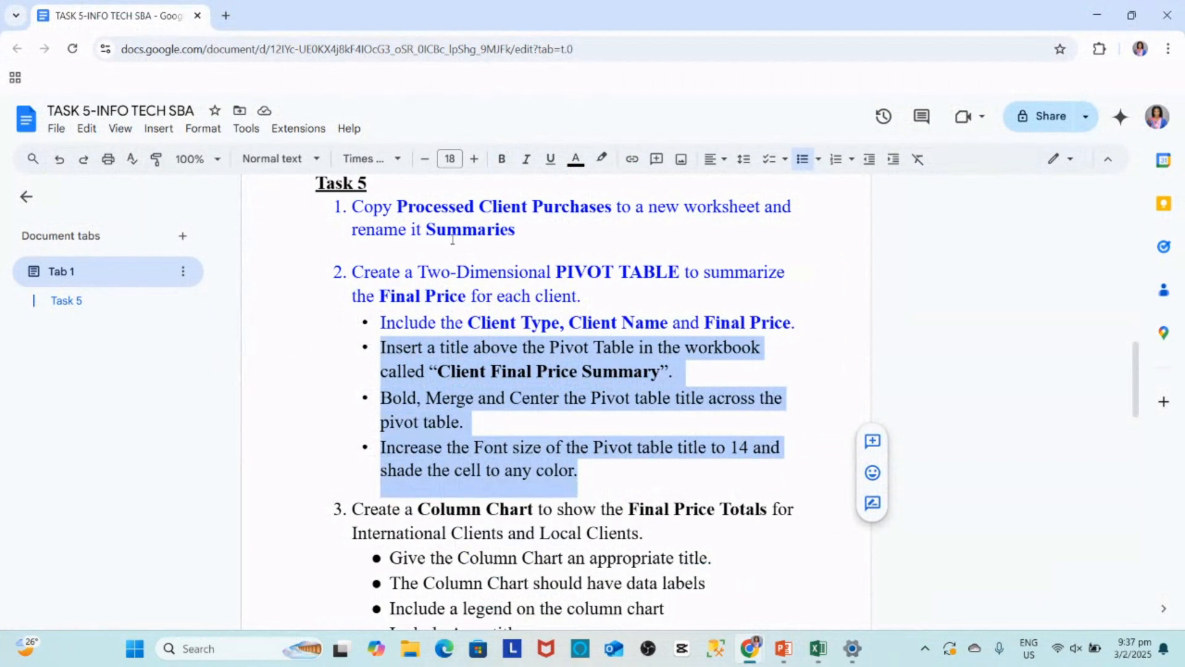
click(576, 159)
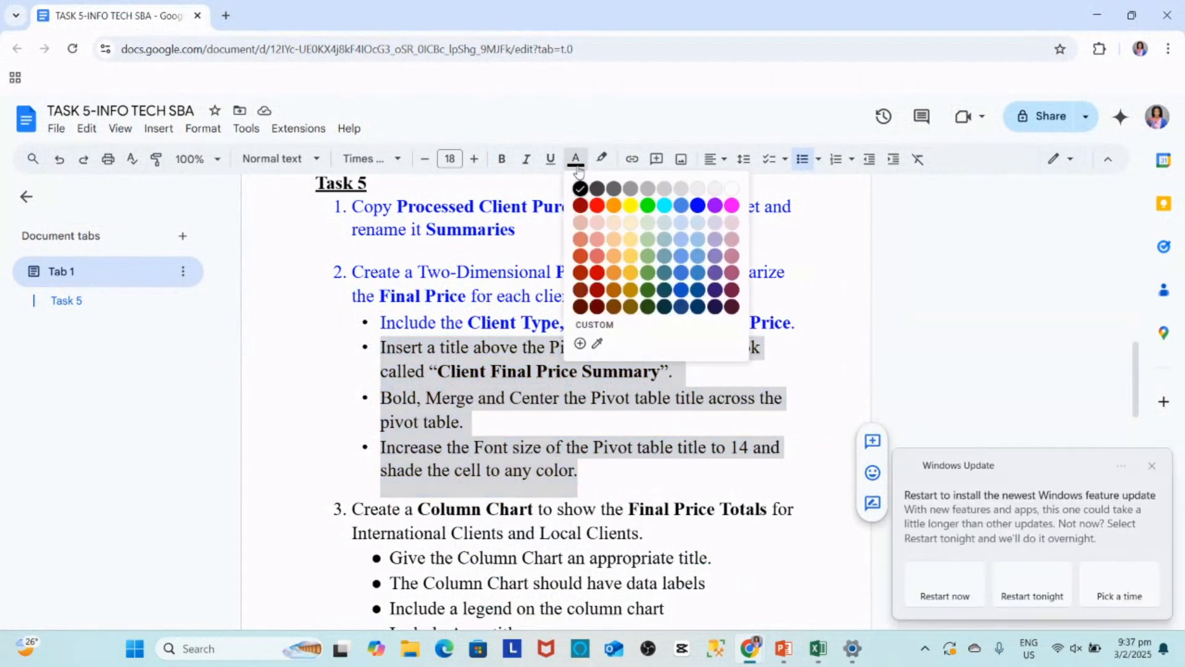
click(704, 205)
click(593, 472)
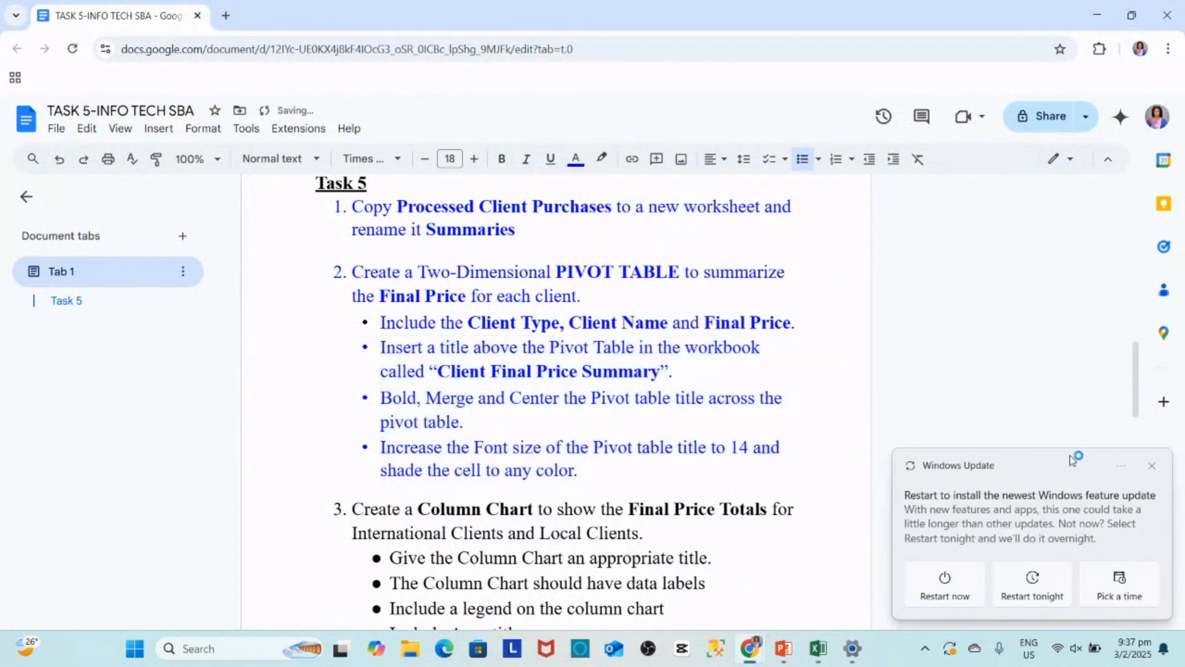
click(1152, 466)
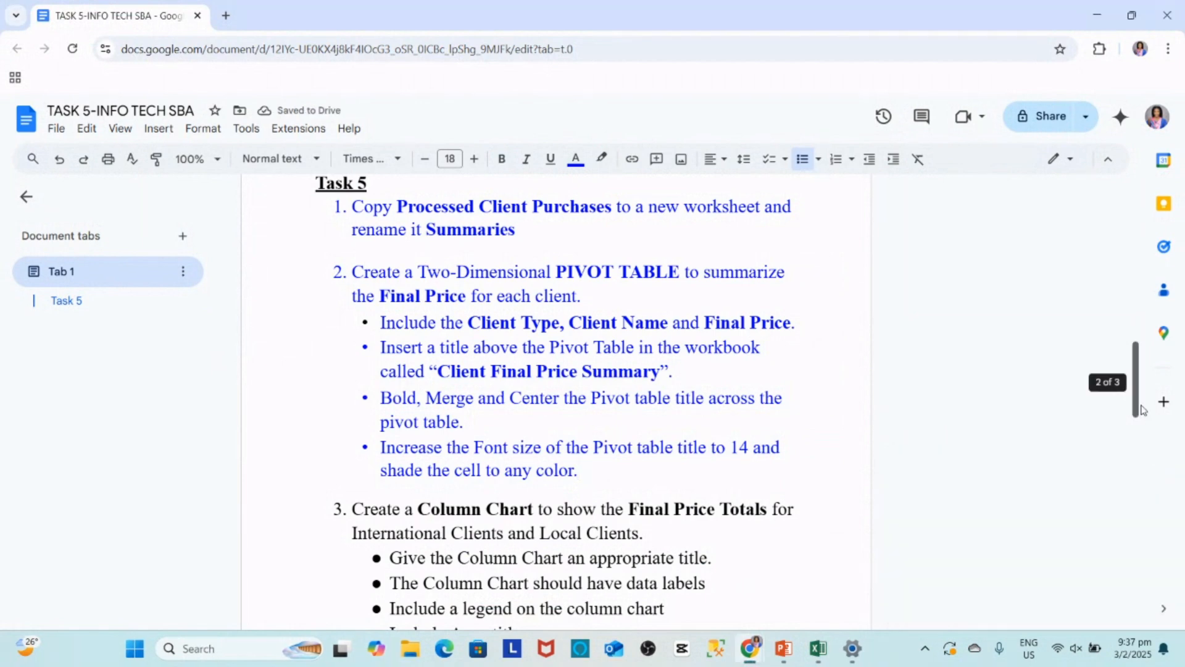
- Read instruction 3 in the Google Doc, then in Excel insert a 3-D clustered column chart from the PivotTable range P7:Q29
drag(1141, 410, 1133, 451)
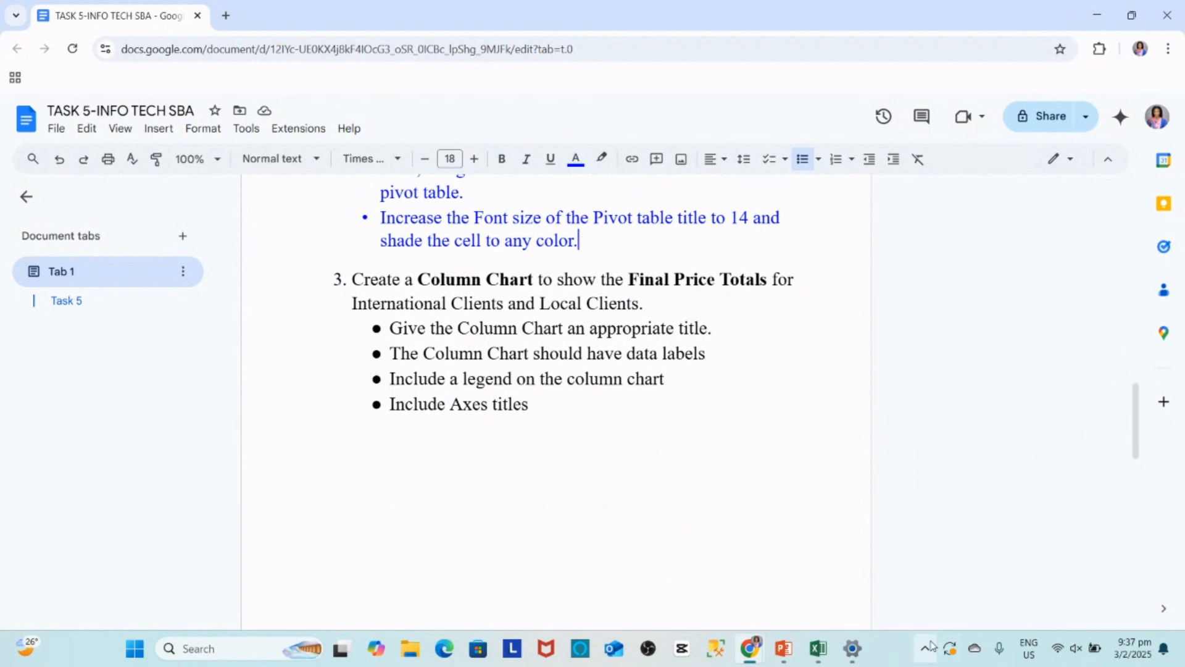
click(827, 662)
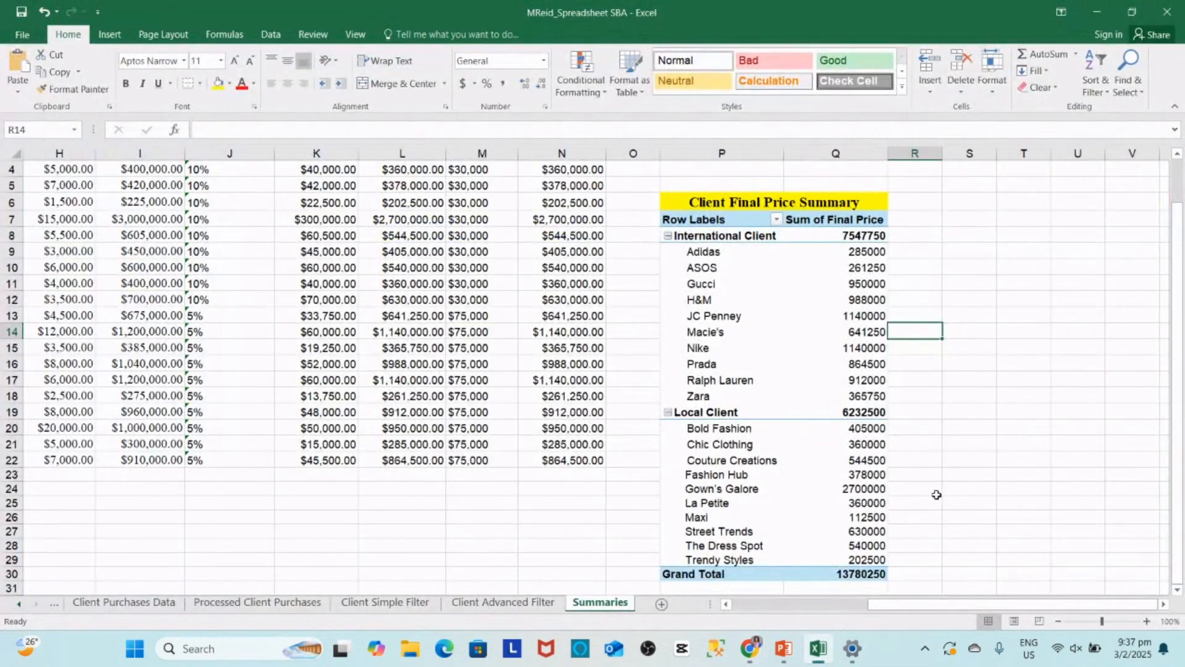
click(960, 501)
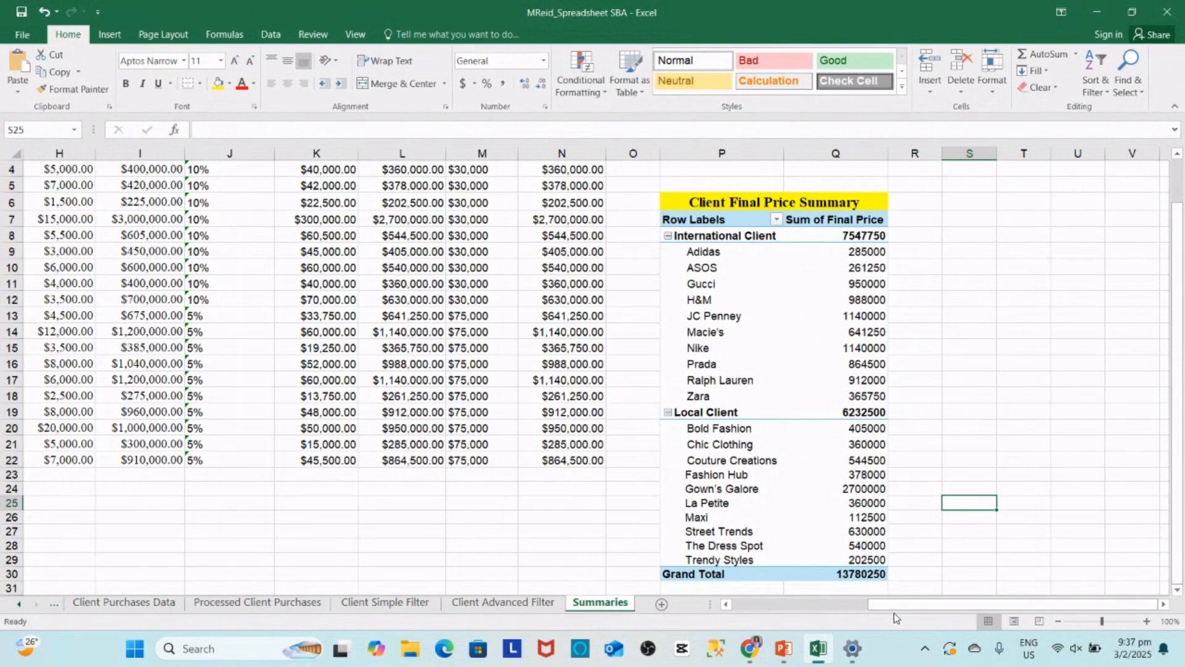
drag(895, 608, 953, 605)
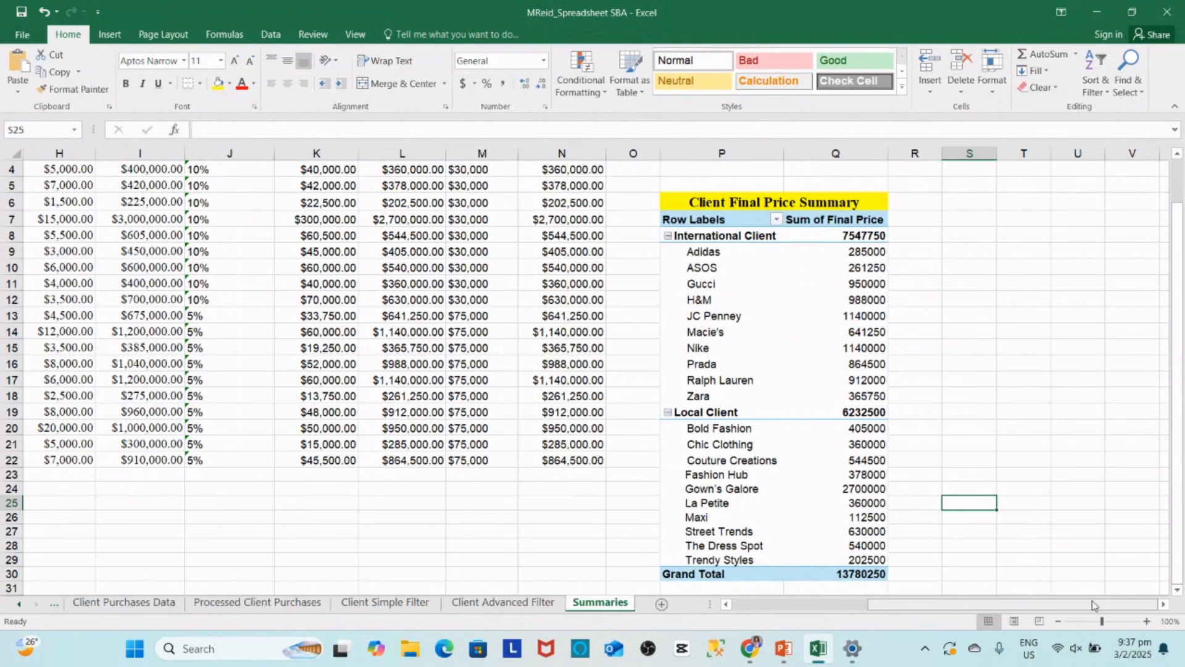
click(1164, 605)
click(1073, 441)
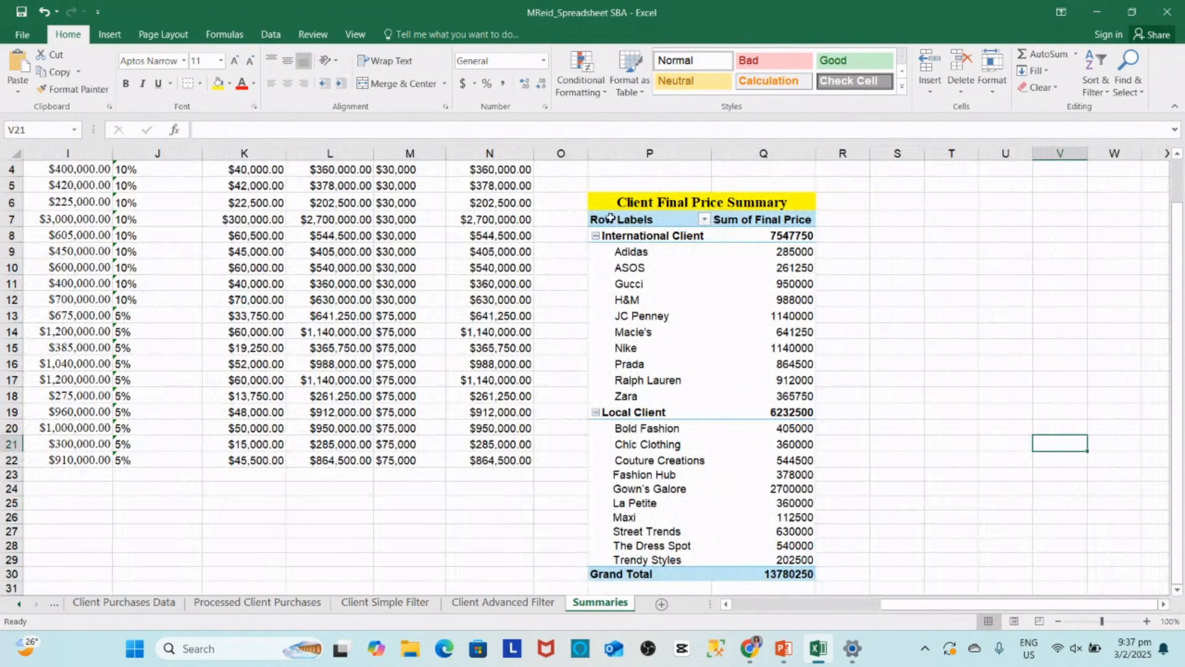
drag(615, 219, 753, 555)
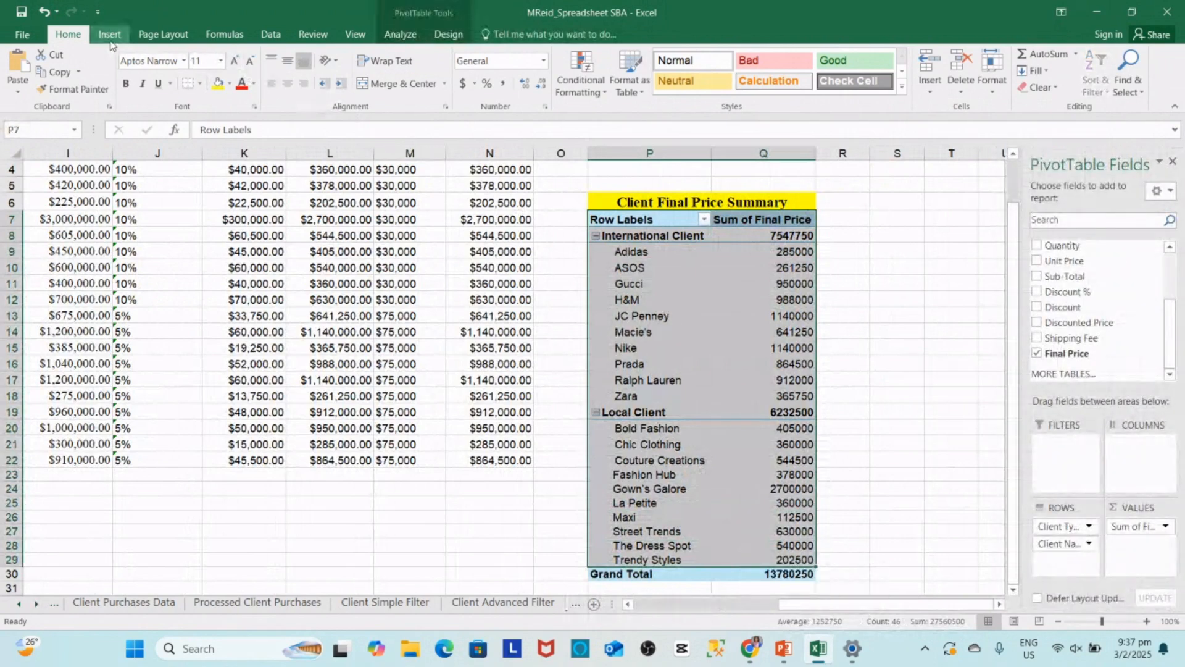
click(110, 35)
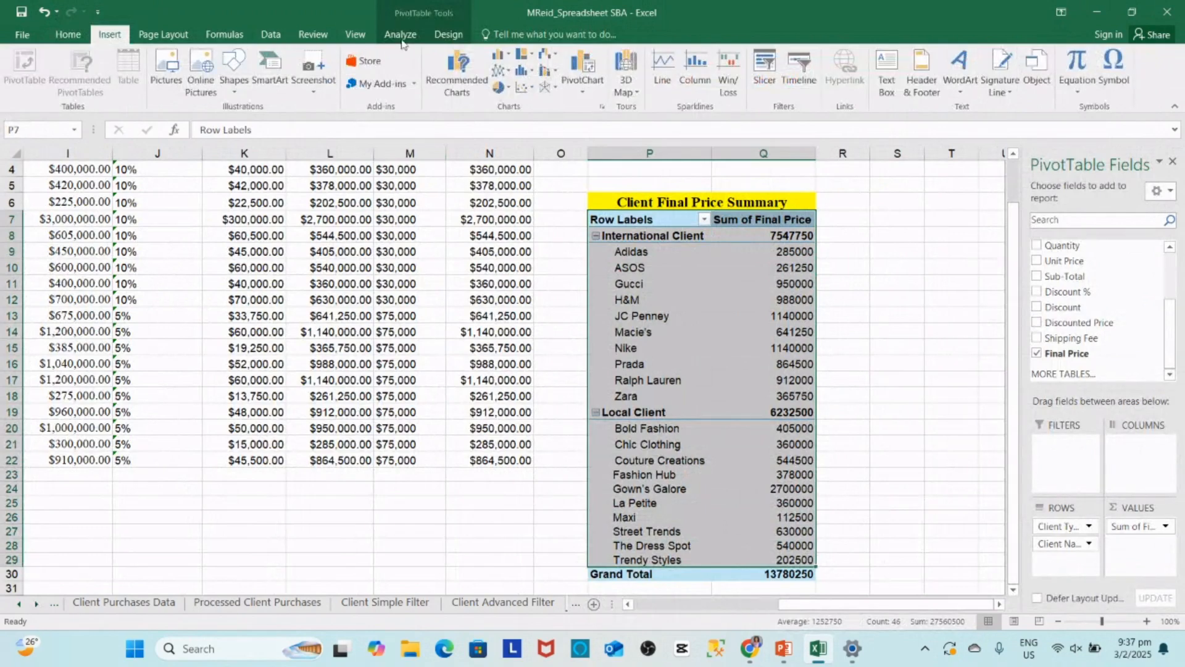
click(510, 58)
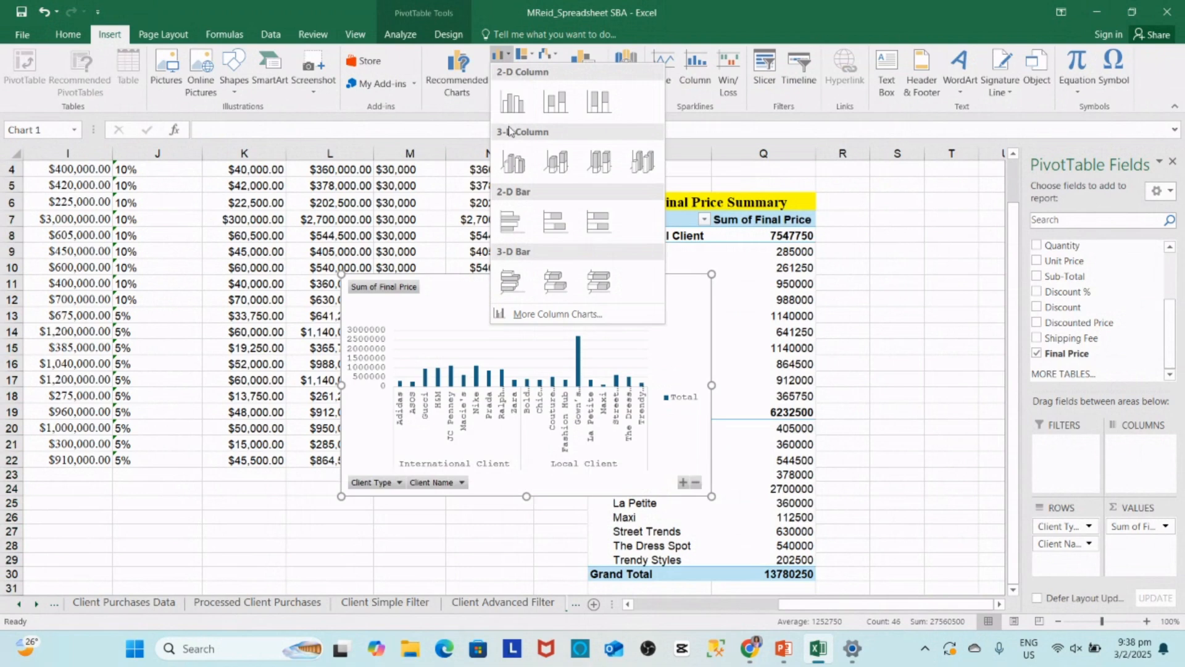
click(522, 169)
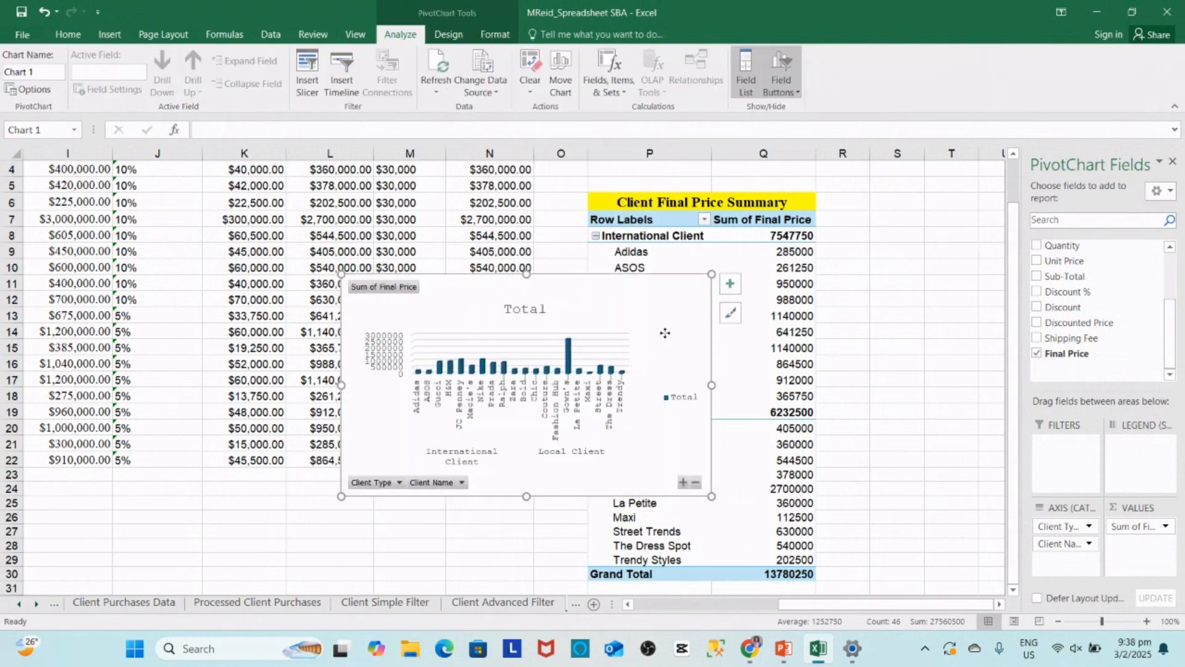
- Move the chart beside the PivotTable so it starts around column S, and close the PivotChart Fields pane
drag(665, 333, 993, 257)
mouse_move(856, 268)
mouse_down()
mouse_move(813, 246)
mouse_move(834, 243)
mouse_move(852, 267)
mouse_up()
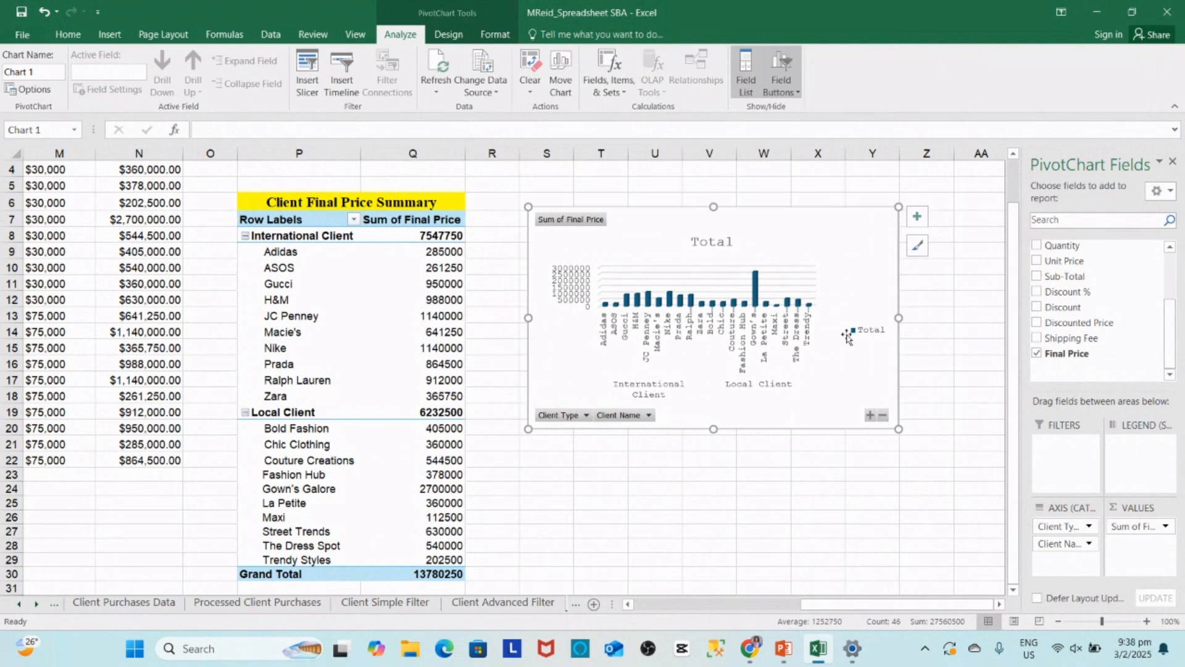
click(917, 216)
click(1173, 162)
- Show axis titles and data labels on the chart, keeping its axes, title and legend, and dismiss the Windows Update notification
click(923, 218)
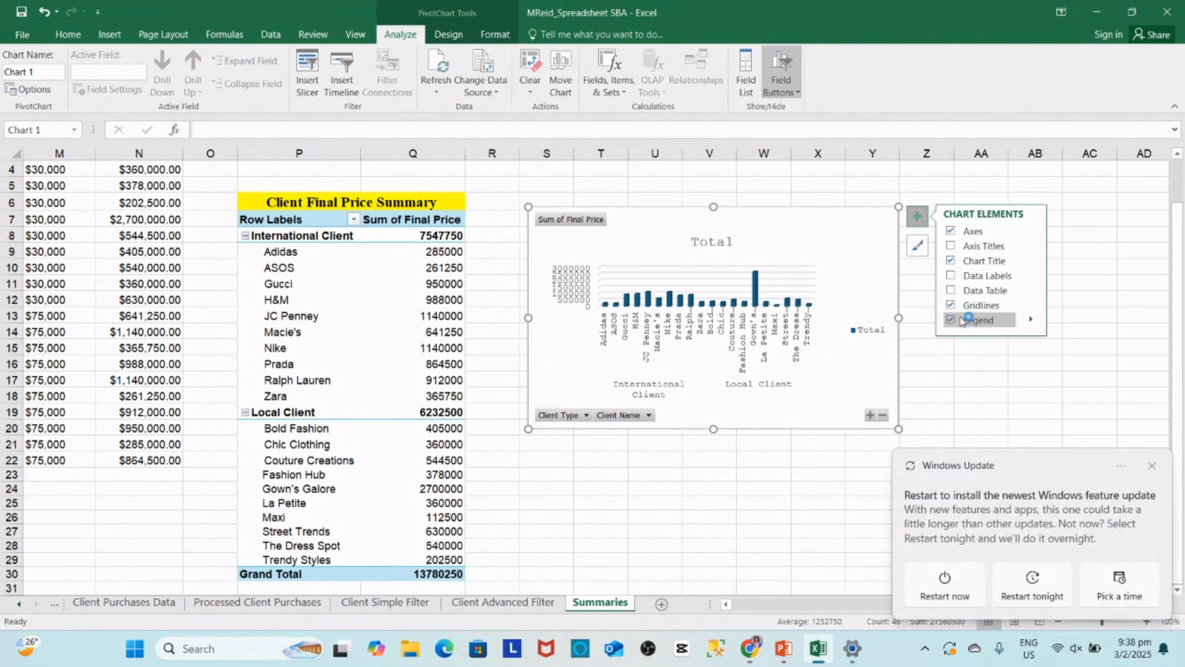
click(954, 247)
click(956, 260)
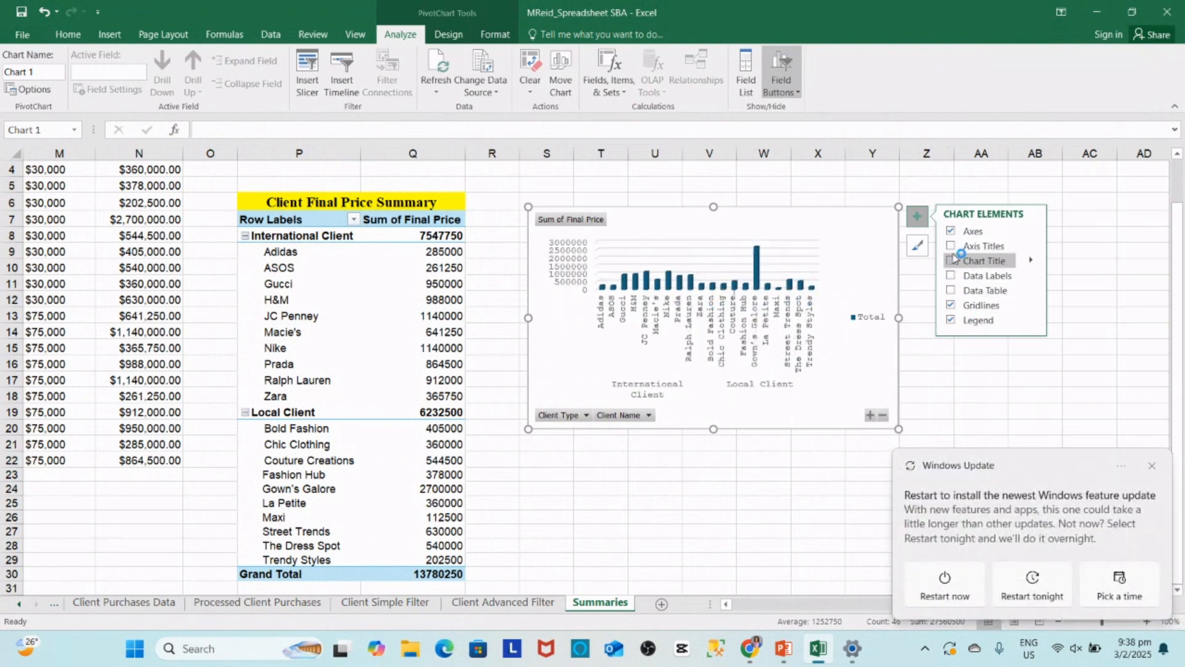
click(954, 232)
click(955, 231)
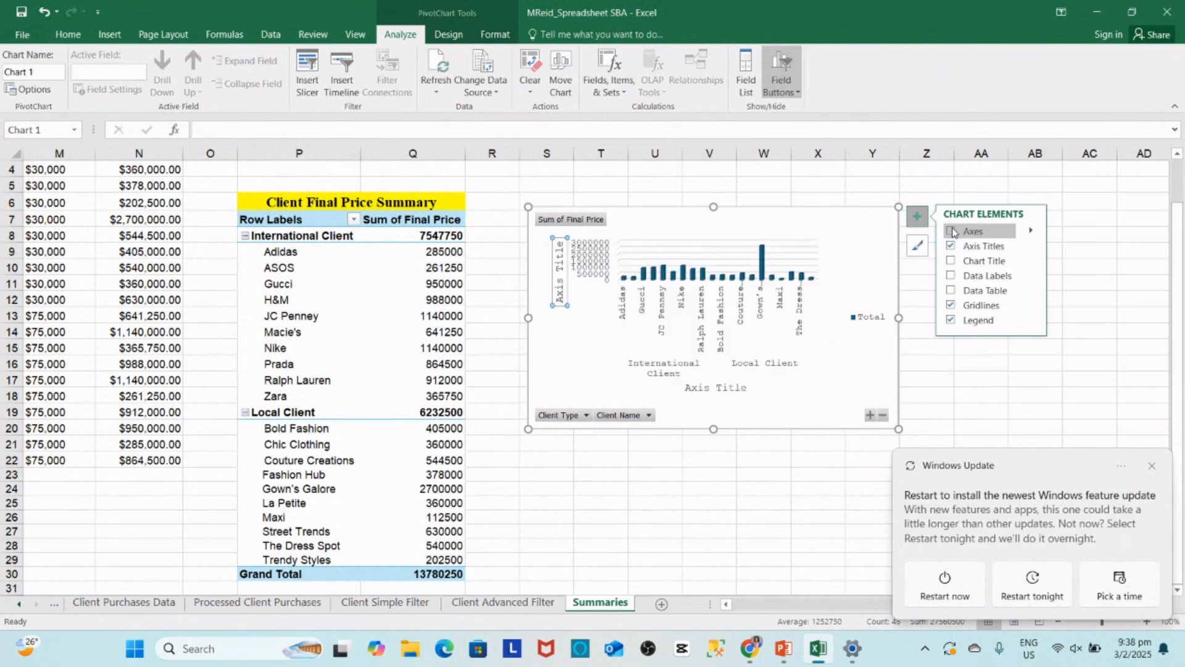
click(954, 261)
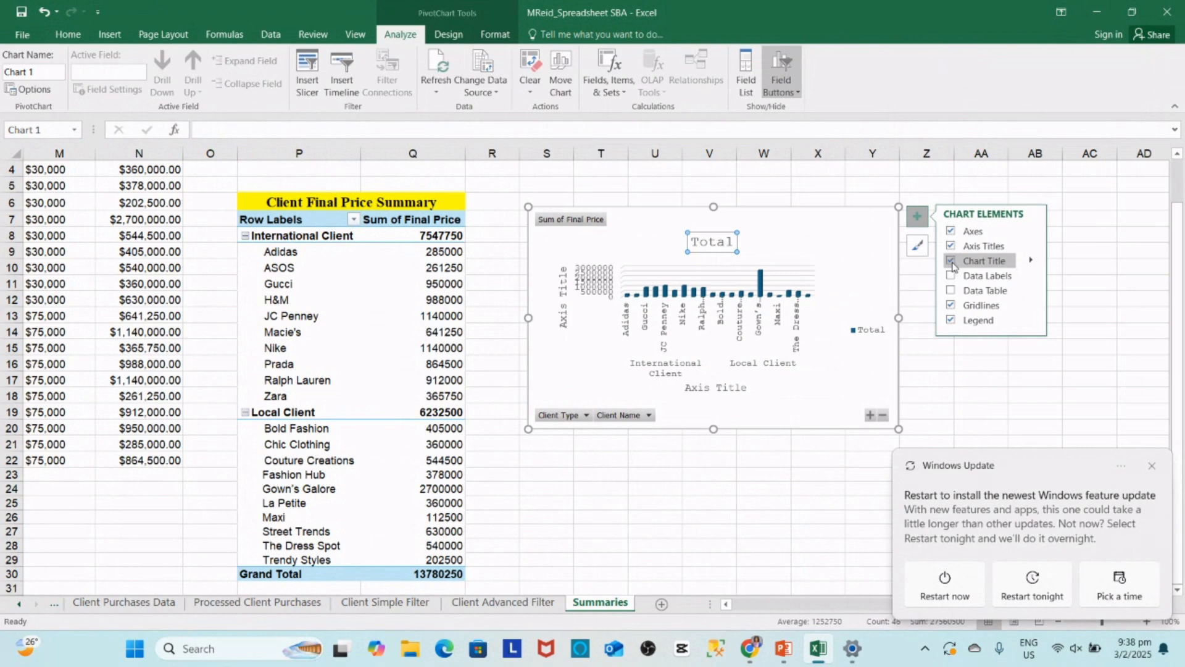
click(952, 277)
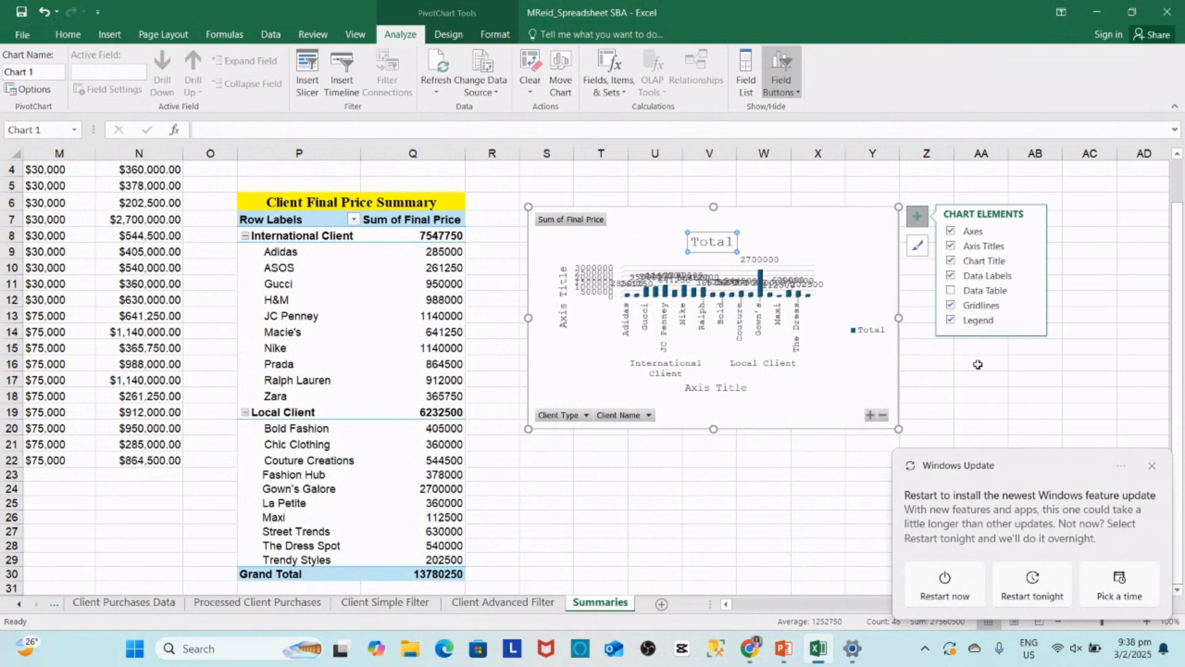
click(1151, 468)
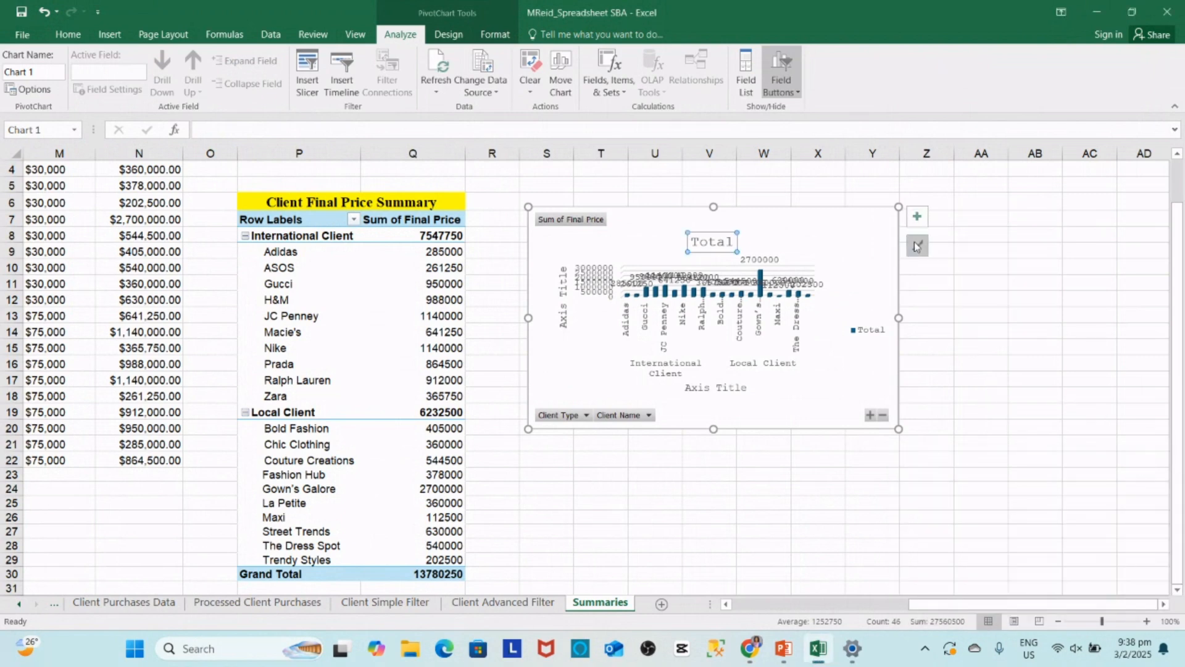
- Enlarge the chart to span about columns S to AC and rows 6 to 25
drag(899, 207, 1057, 198)
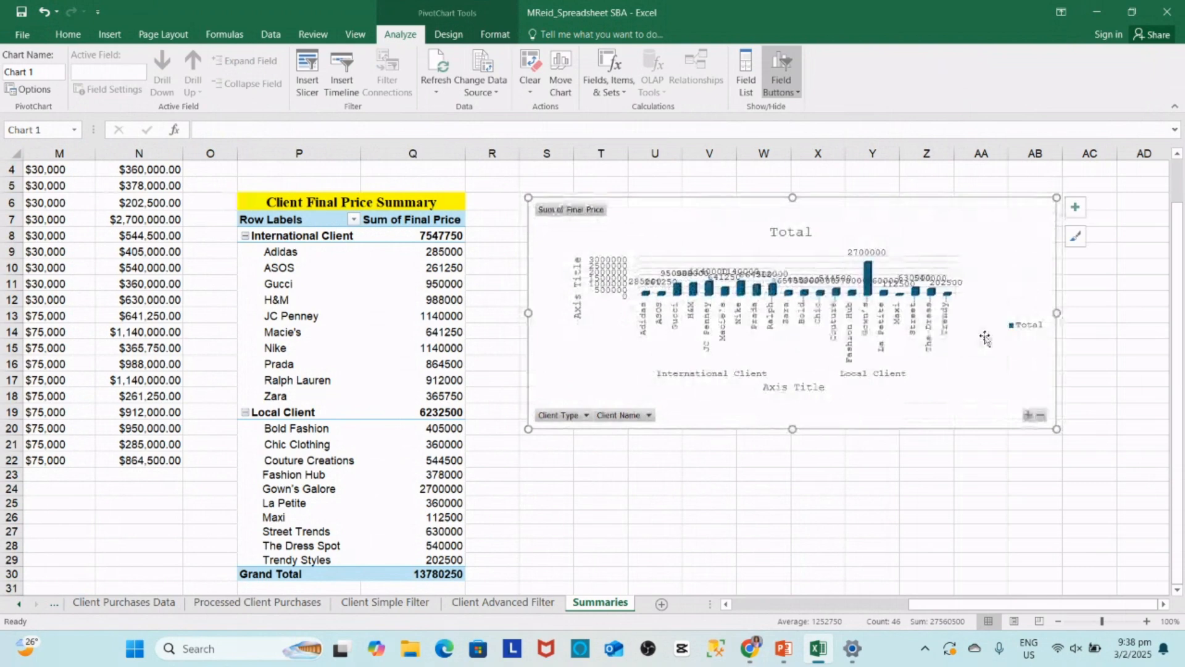
drag(1057, 430, 1120, 502)
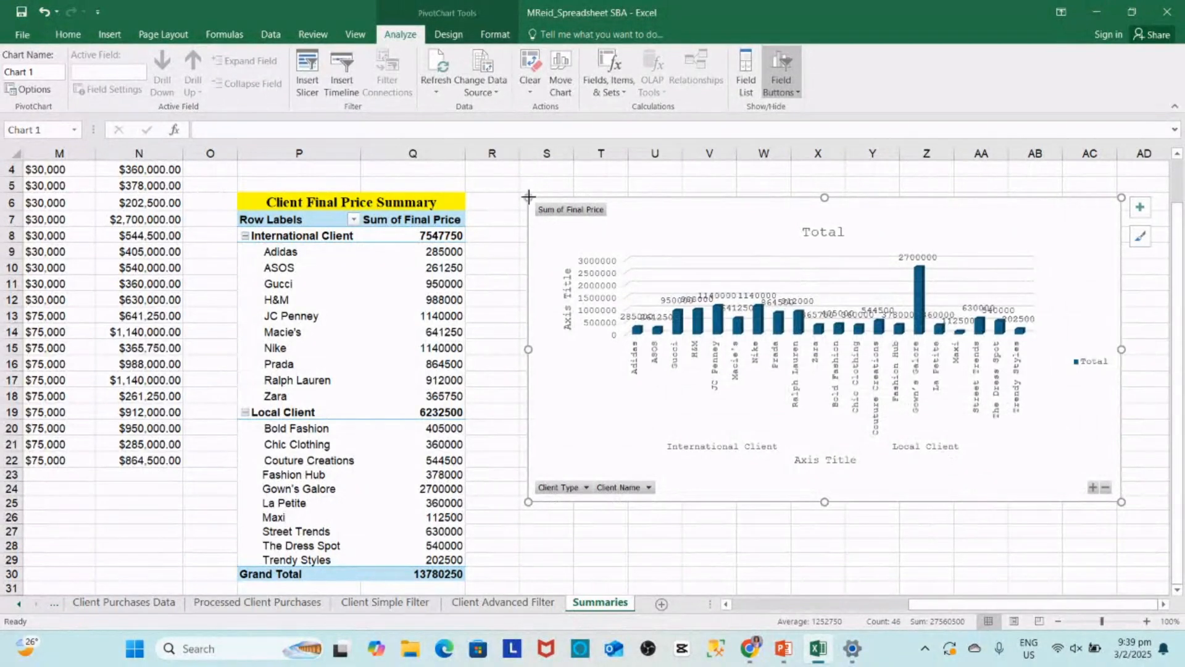
drag(529, 197, 513, 190)
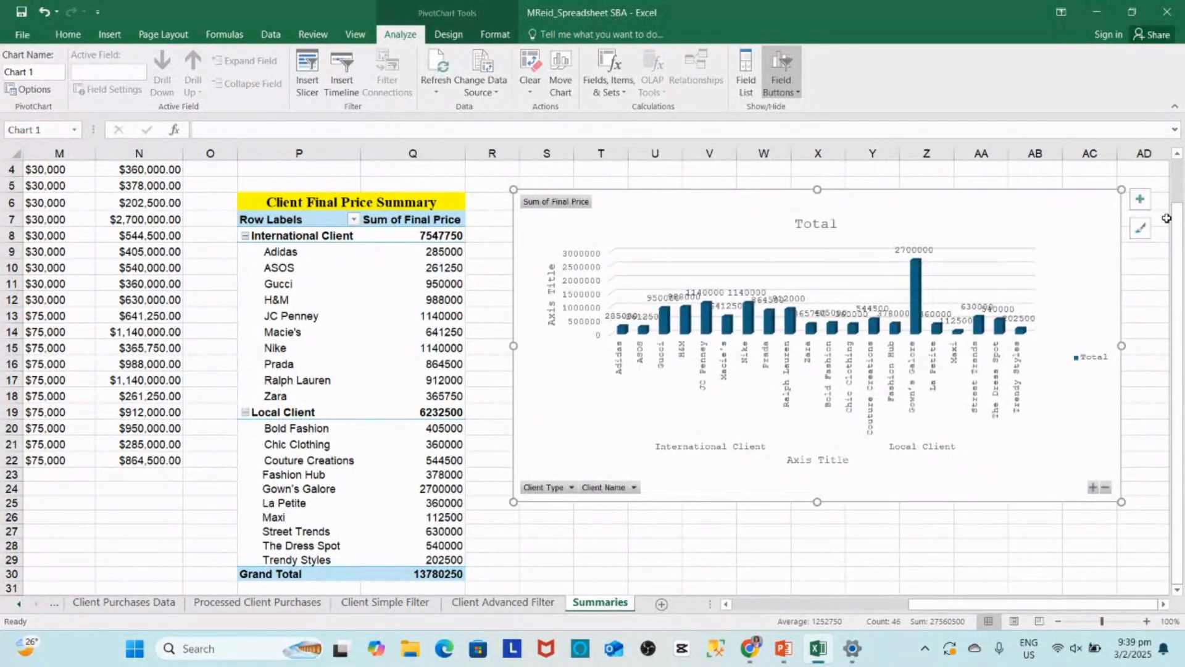
- Try the grey gradient chart style, then apply the dark background style with boxed data labels to the column chart
click(1146, 231)
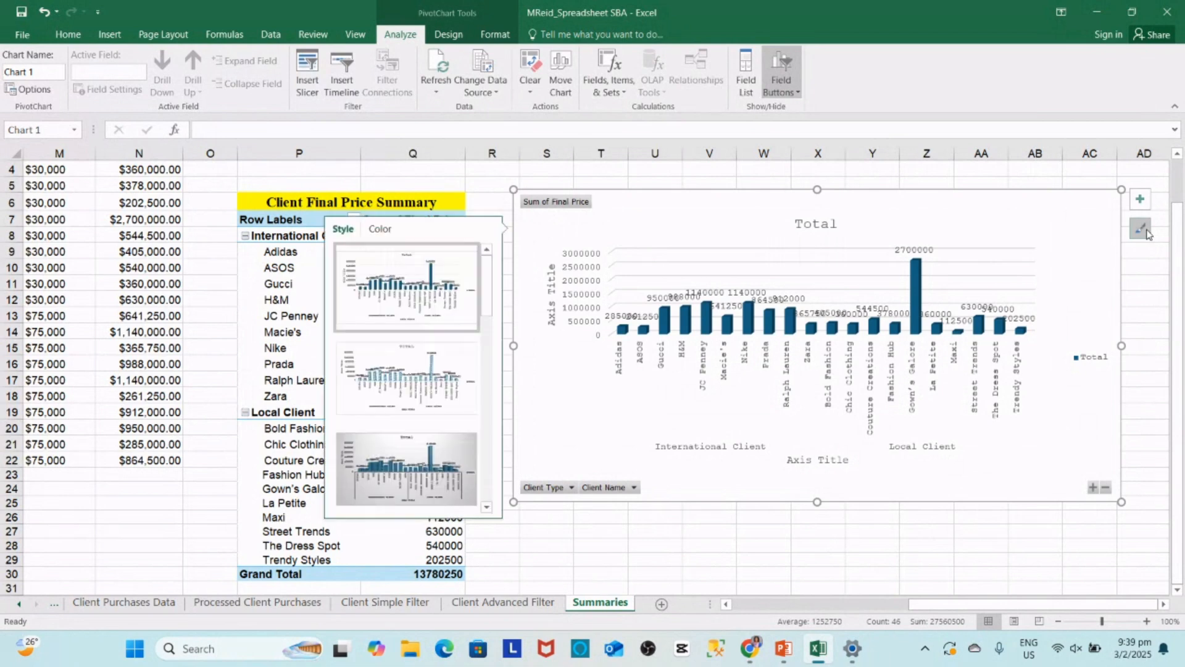
click(424, 458)
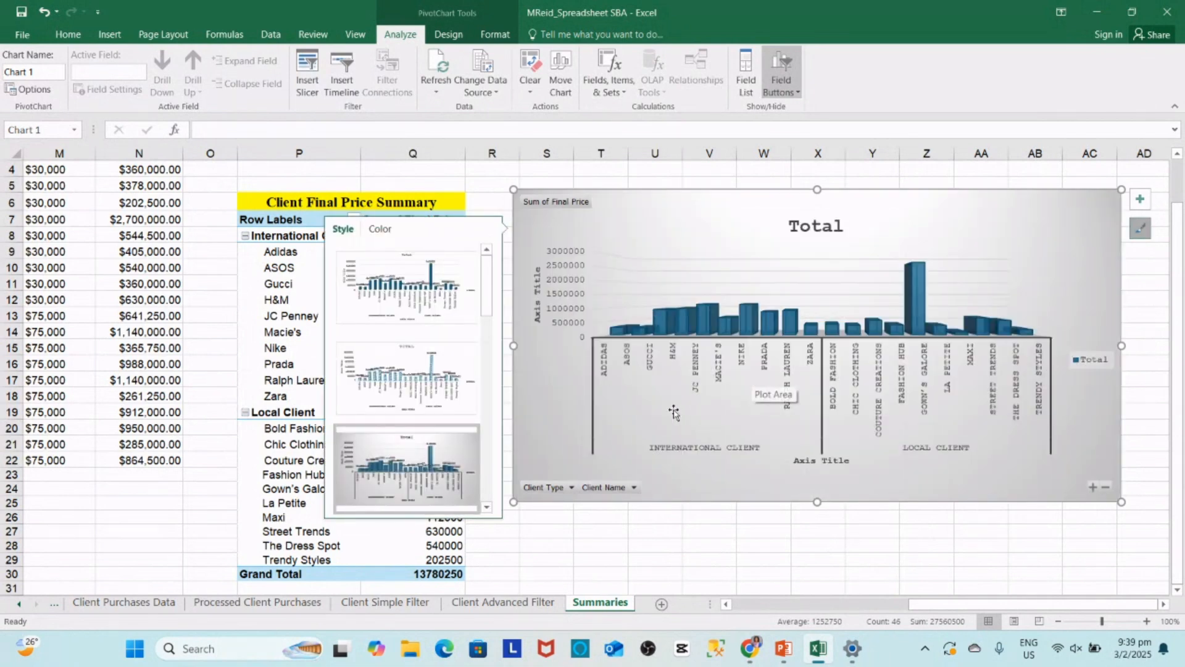
drag(497, 320, 495, 404)
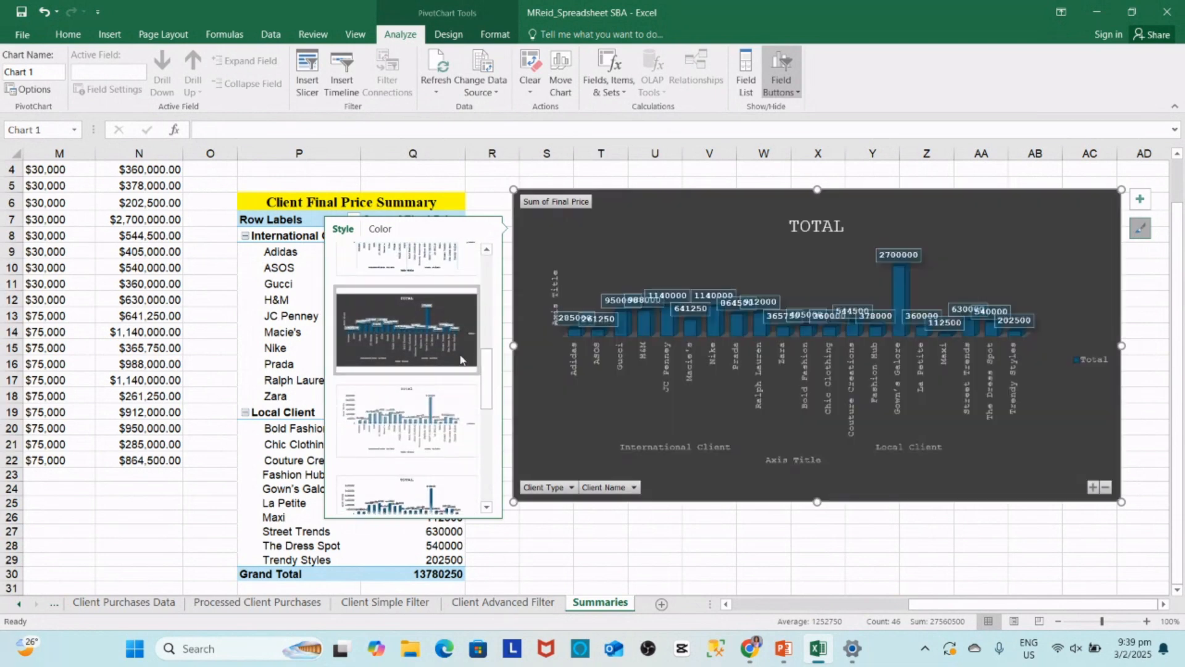
click(464, 363)
click(616, 382)
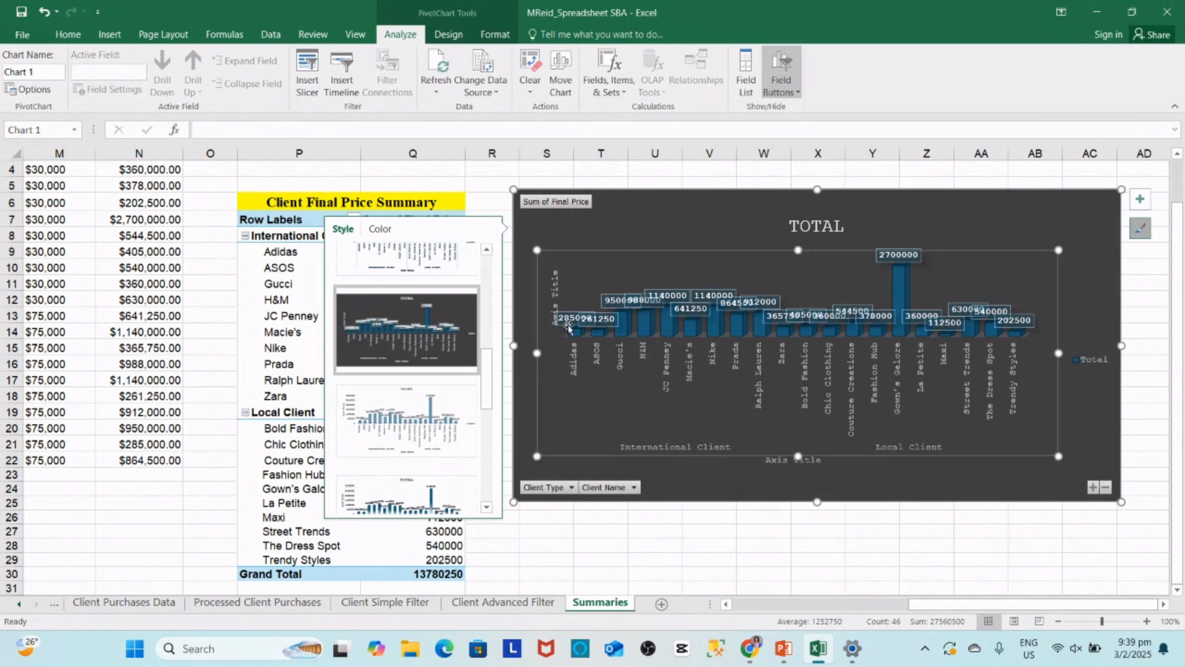
- Replace the vertical axis title's placeholder text with "Final Price Totals"
click(557, 300)
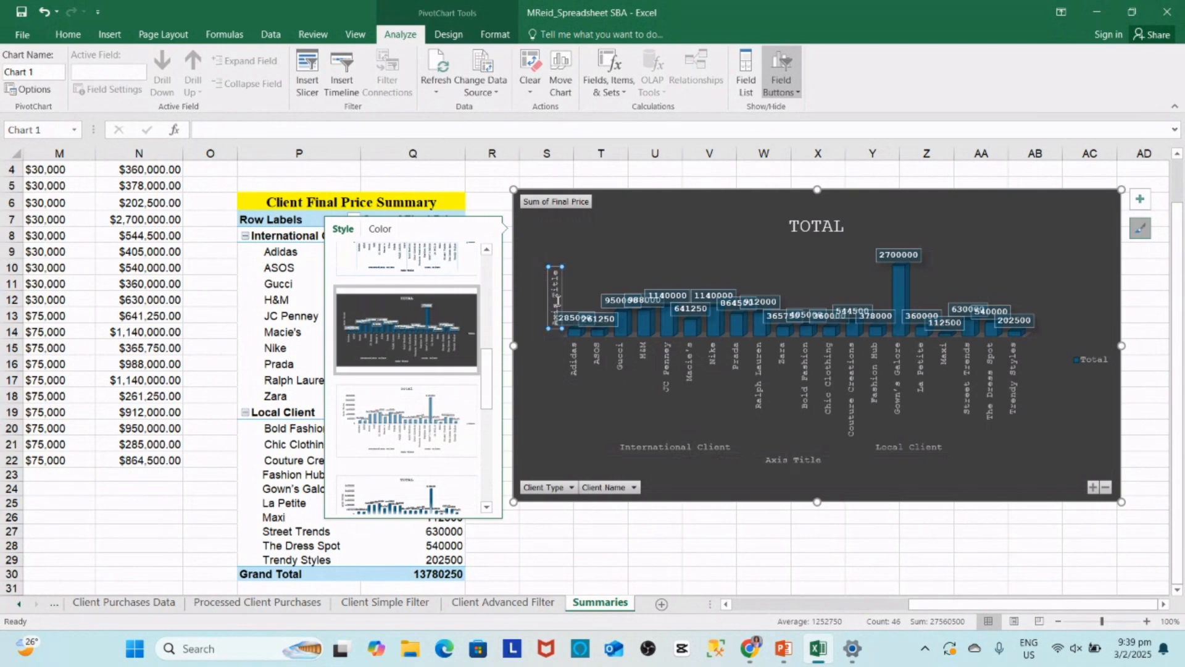
click(555, 300)
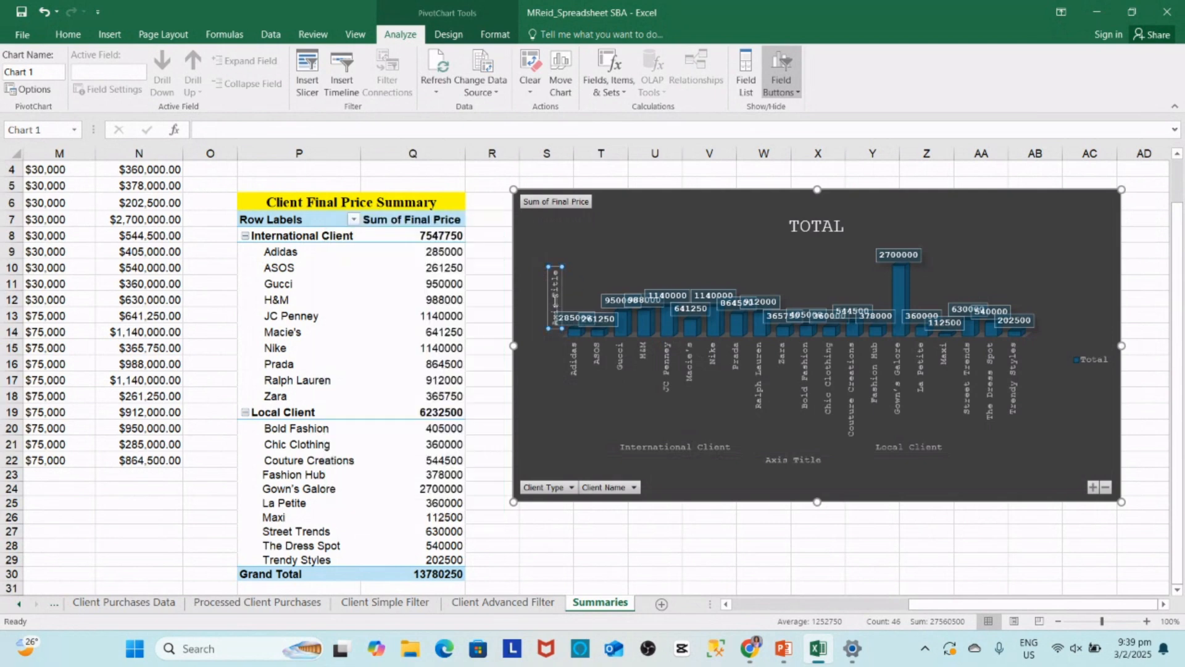
double_click(555, 300)
double_click(555, 299)
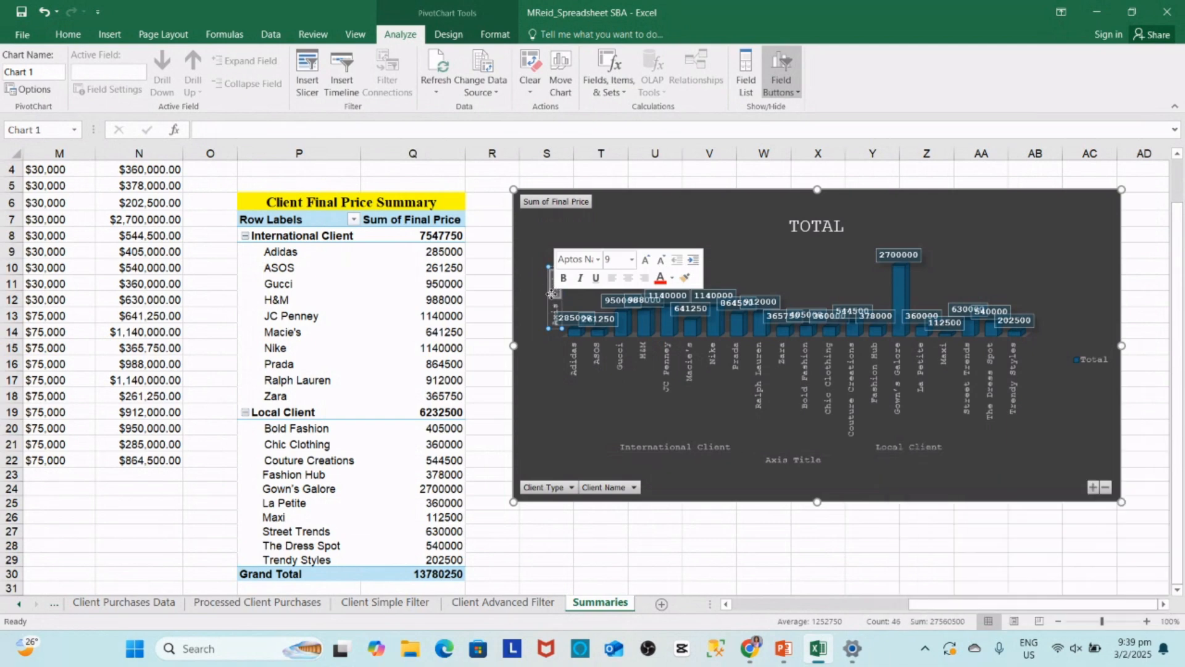
click(555, 297)
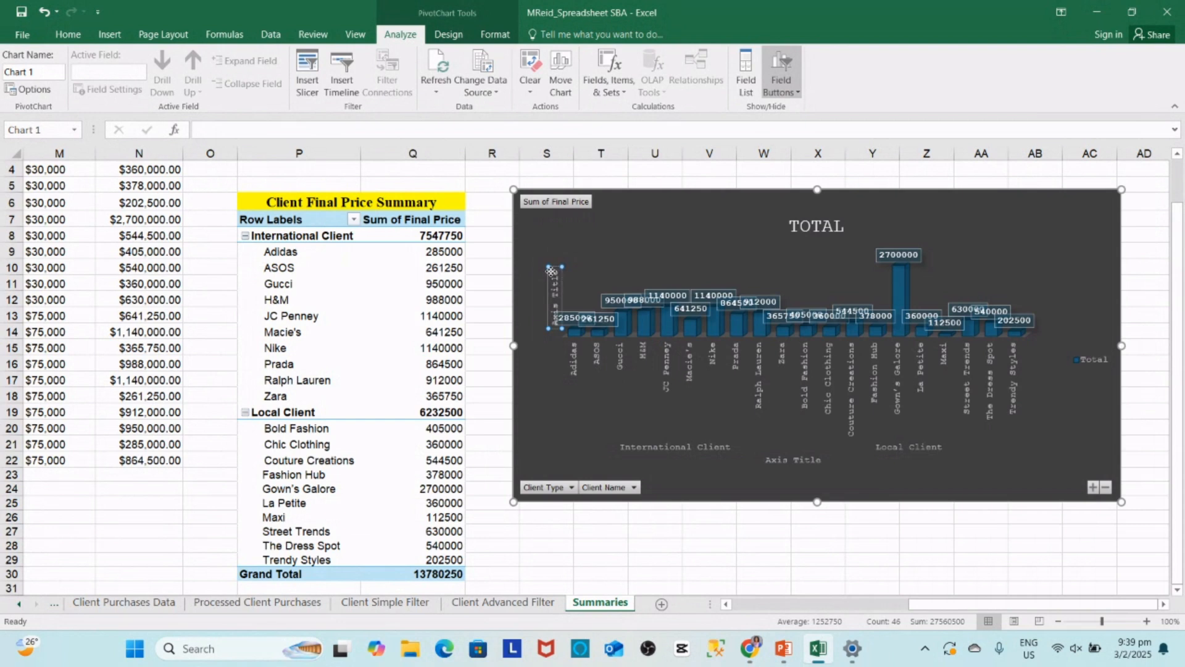
drag(554, 273, 556, 332)
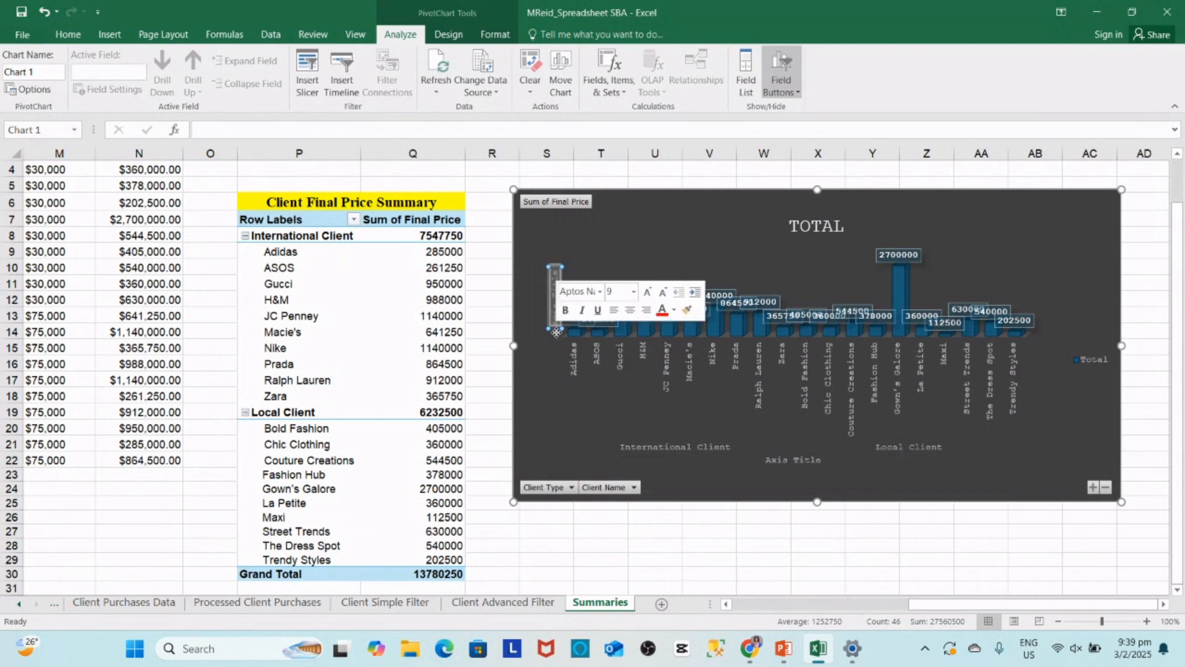
key(Caps_Lock)
text(F)
key(Caps_Lock)
text(ina)
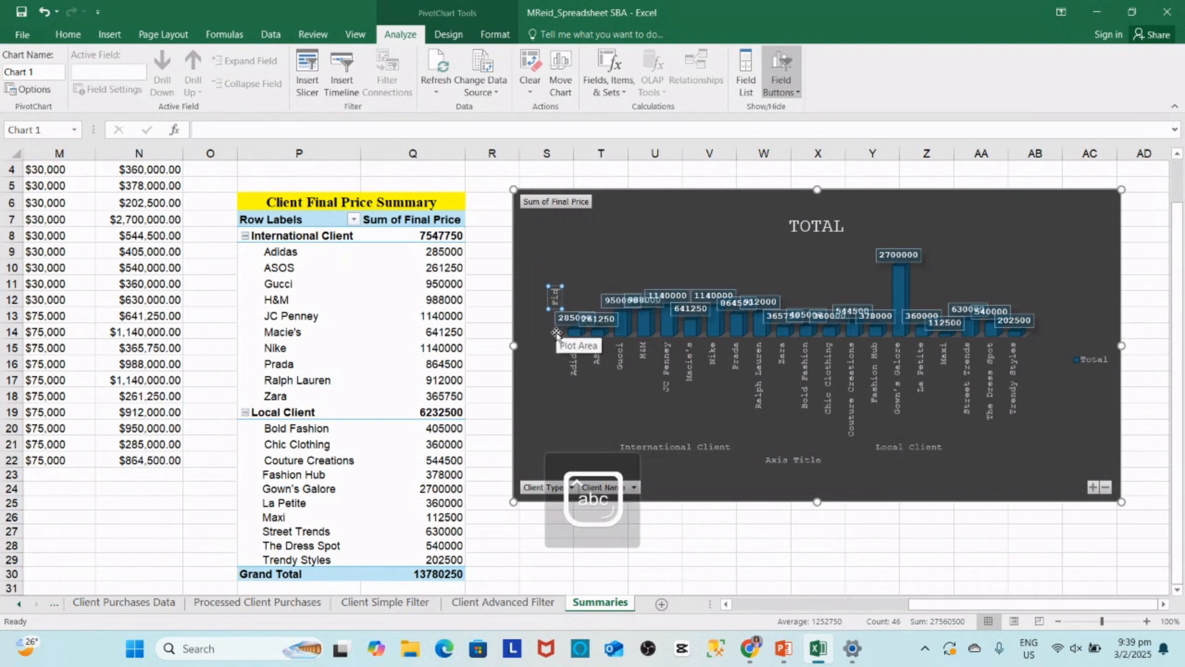
text(l Price)
key(Caps_Lock)
text(T)
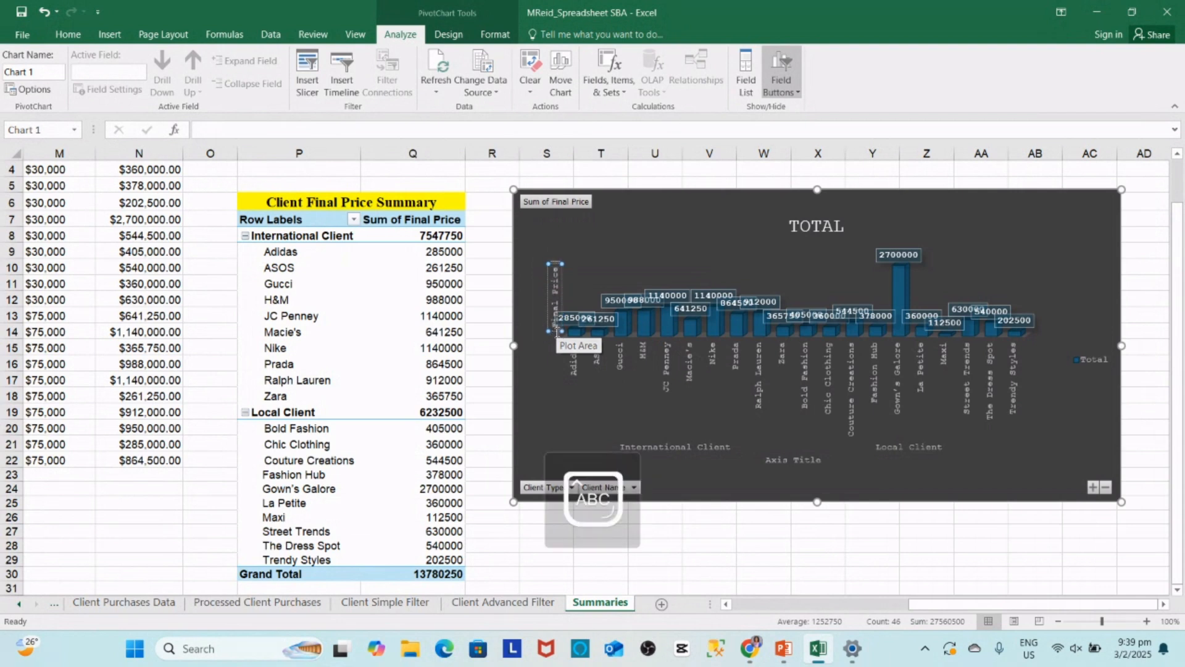
key(Caps_Lock)
text(otals)
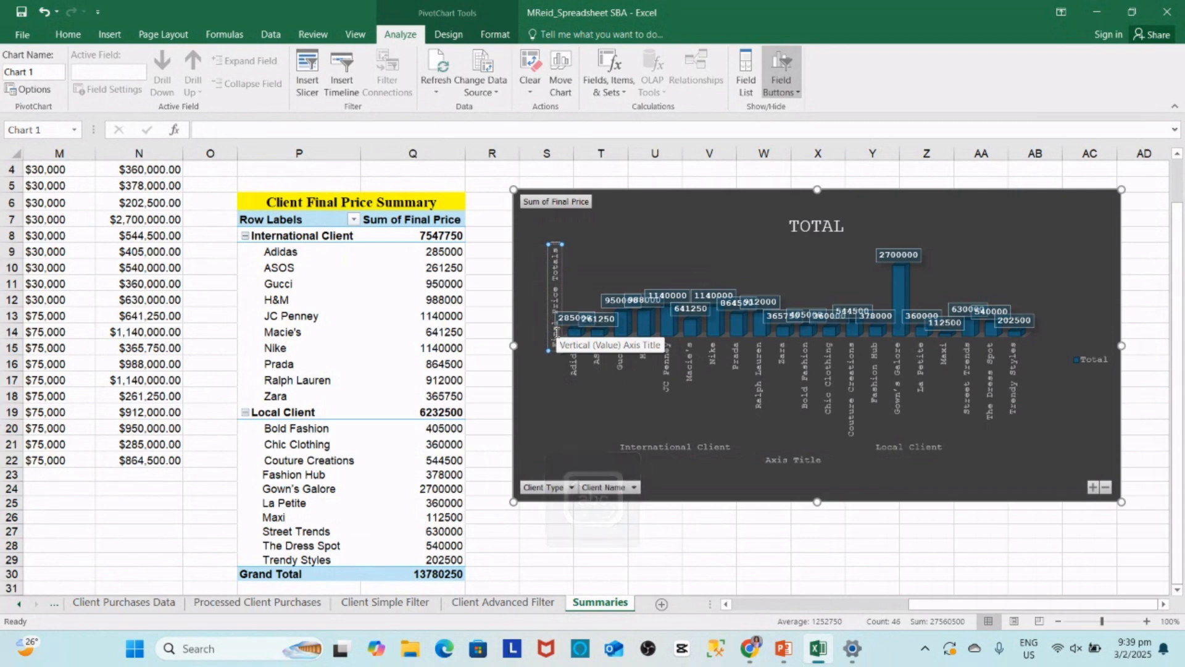
click(708, 453)
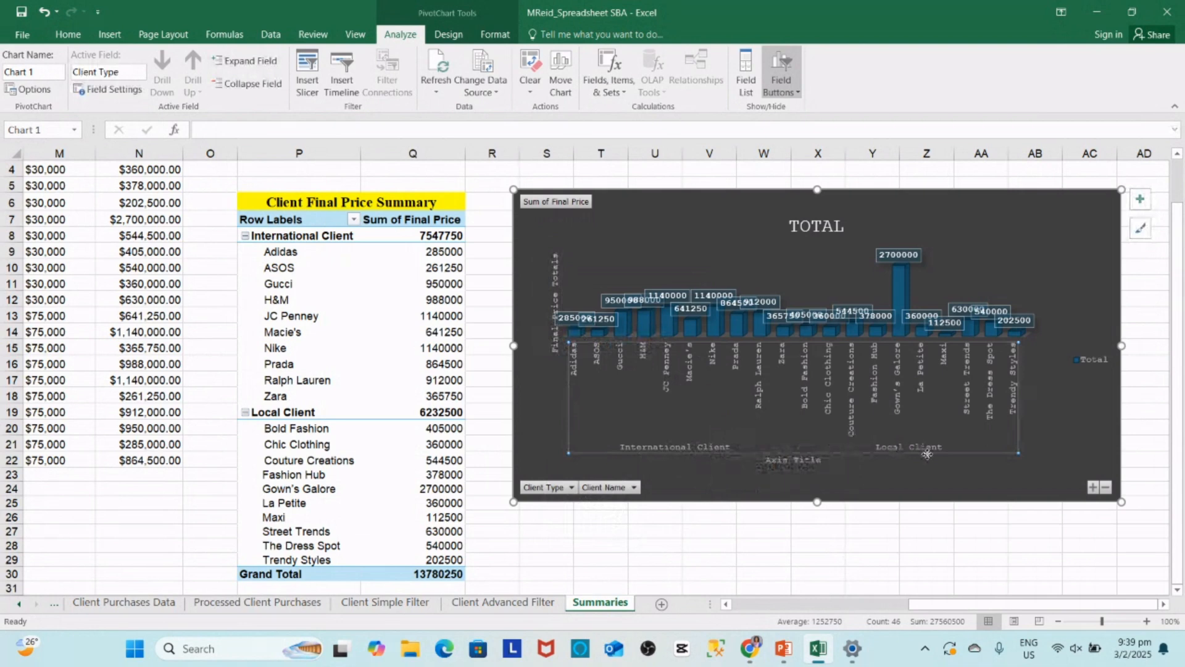
click(877, 520)
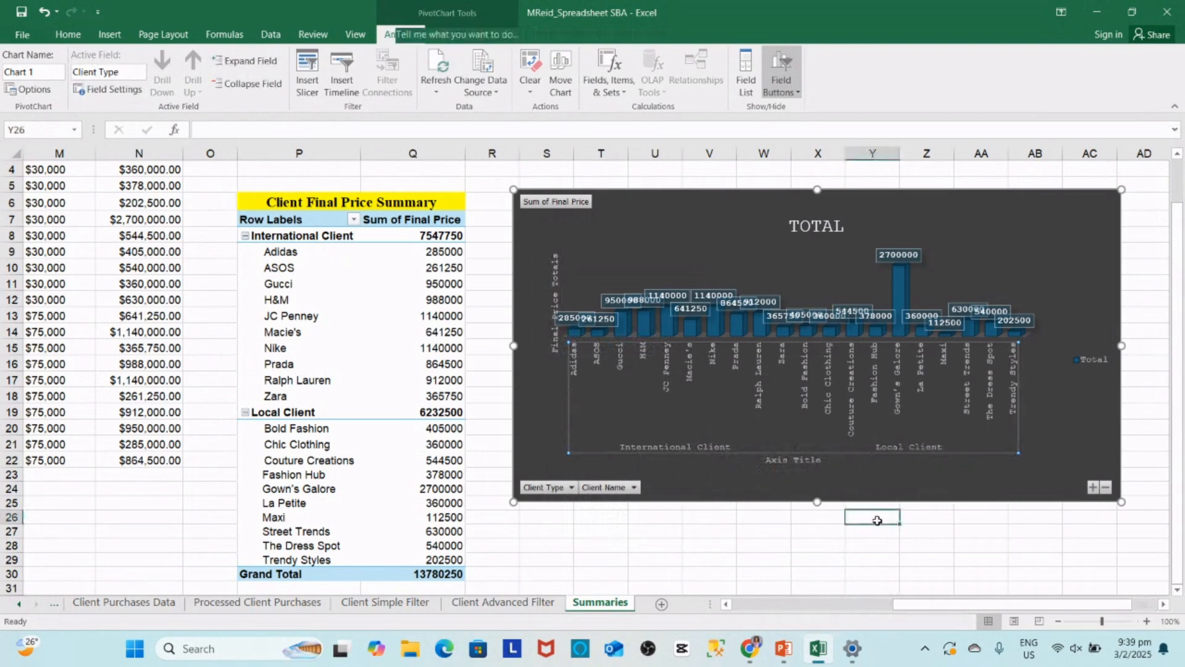
- Replace the horizontal axis title's placeholder text with "Client Type"
click(803, 460)
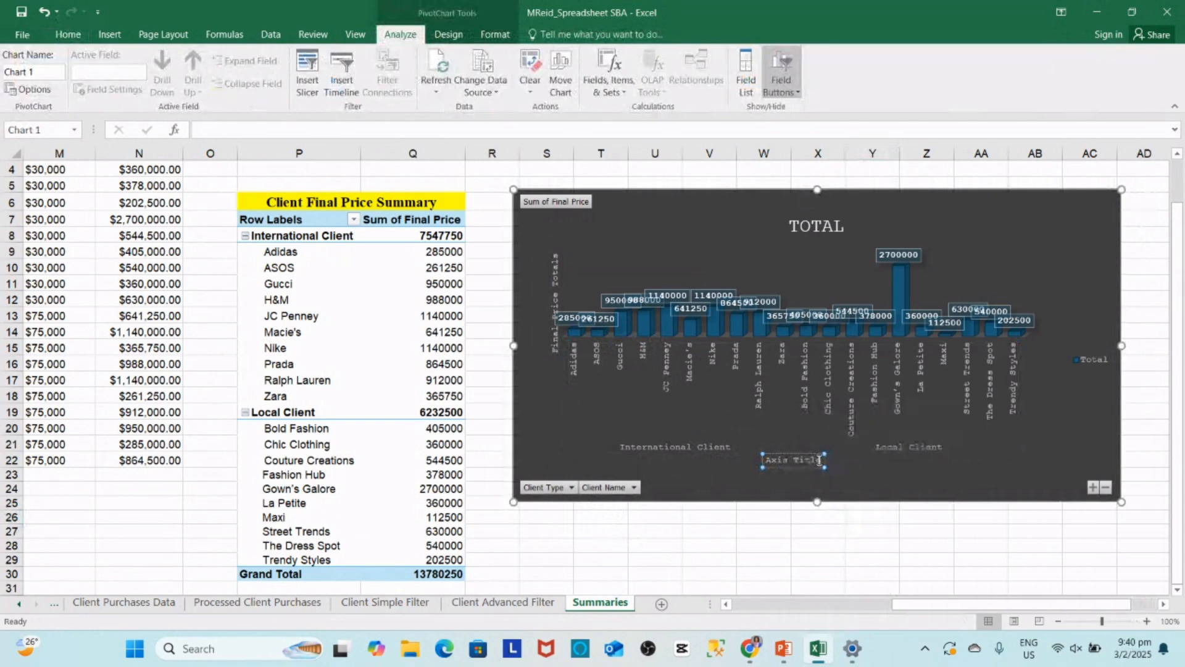
drag(820, 460, 773, 458)
key(BackSpace)
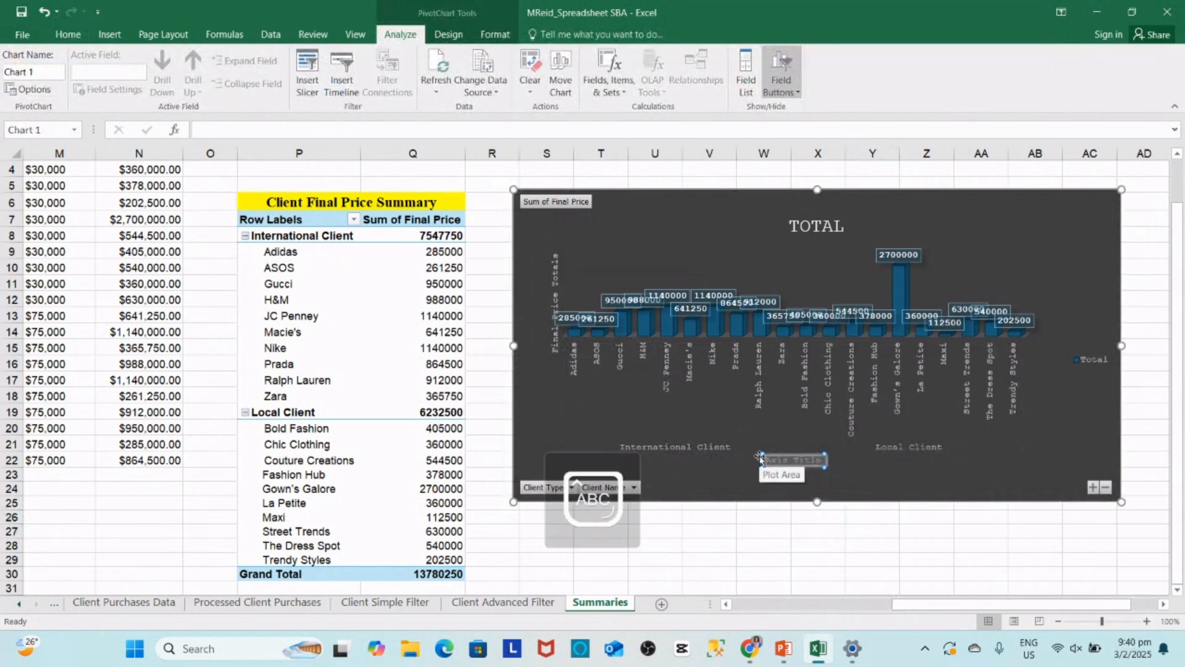
text(Clie)
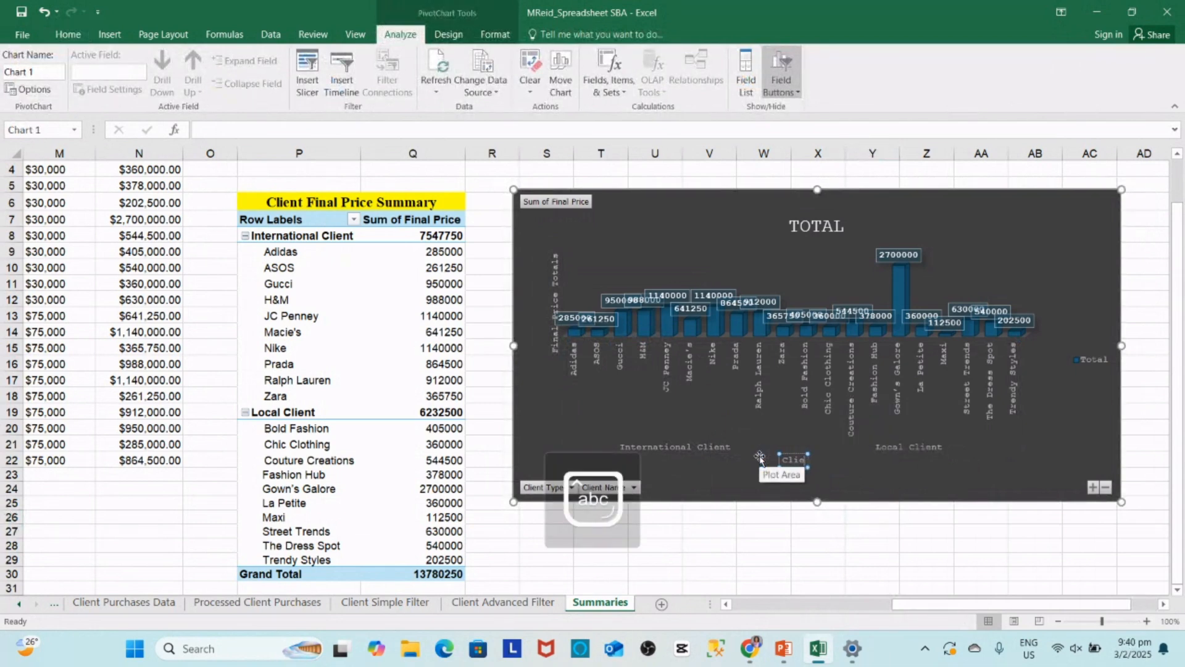
text(nt Type)
click(918, 488)
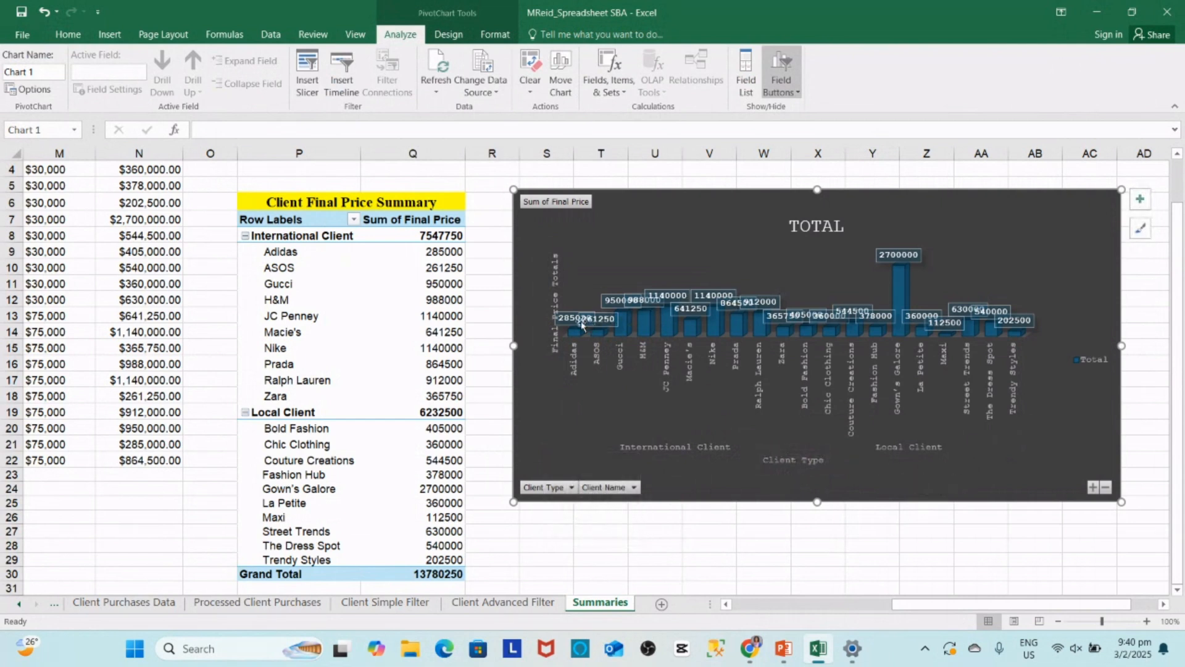
- Shift the vertical axis title away from the columns and enlarge the plot area toward the chart's upper corners
click(552, 347)
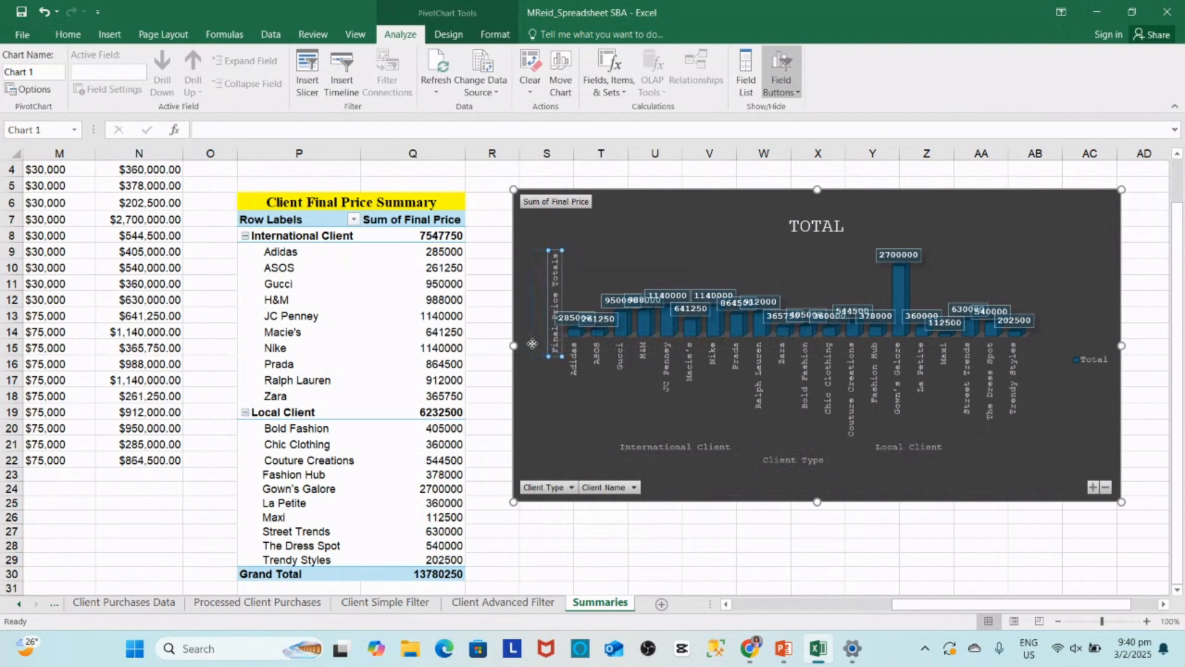
click(553, 375)
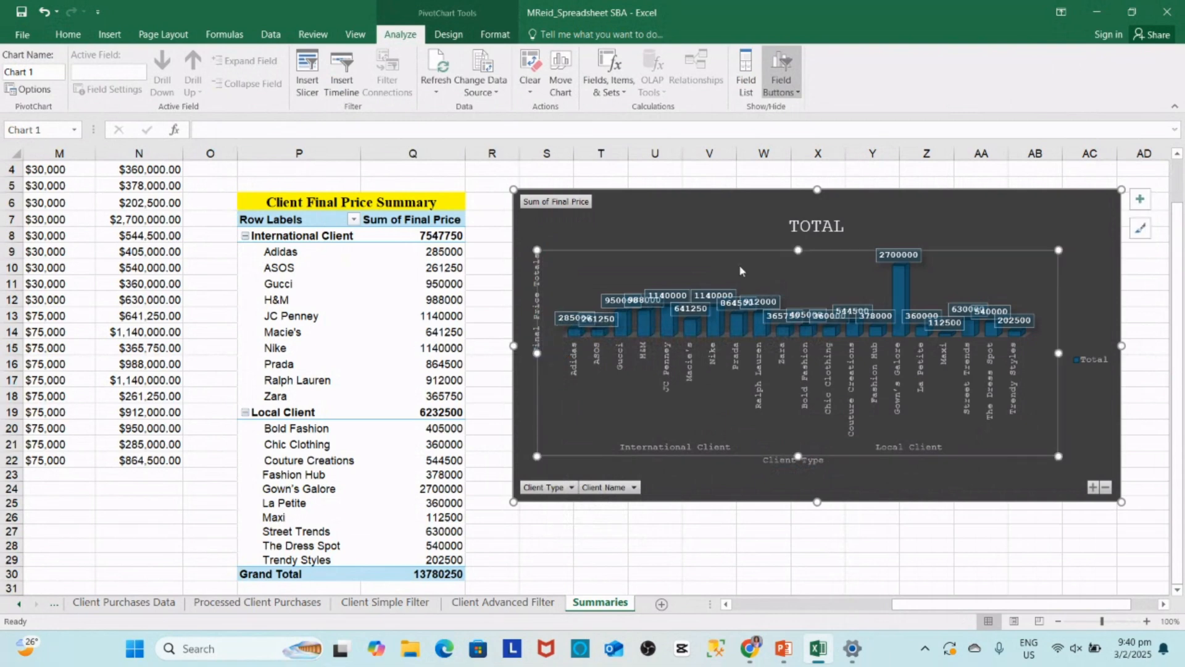
drag(1059, 250, 1085, 220)
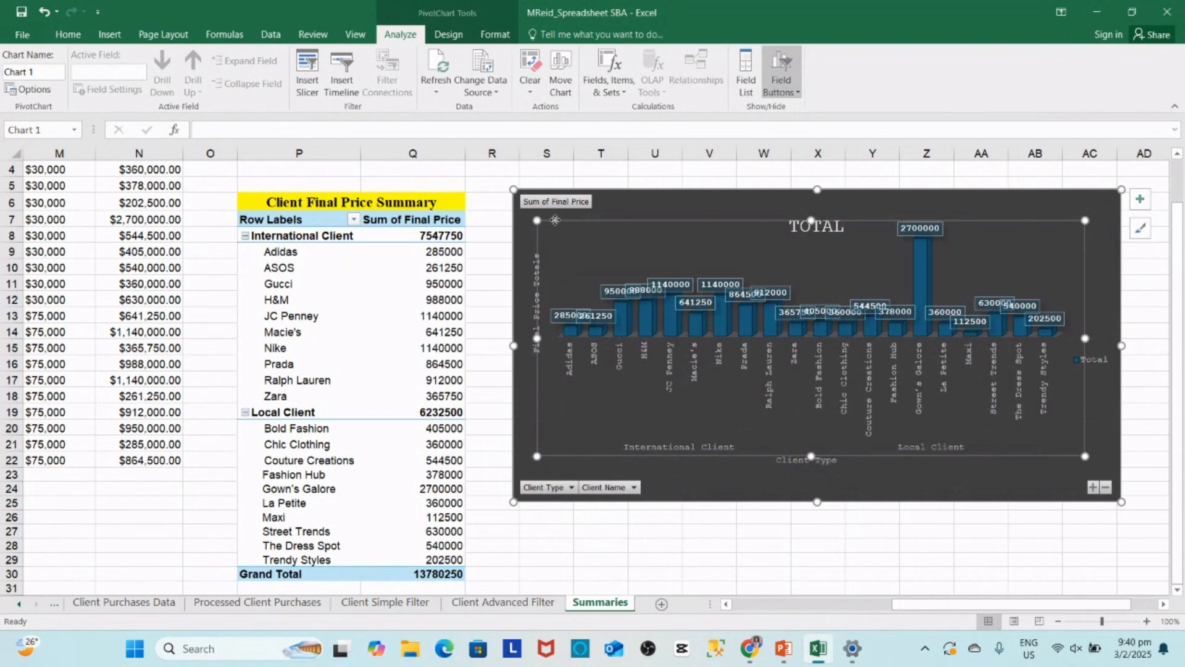
drag(537, 220, 527, 216)
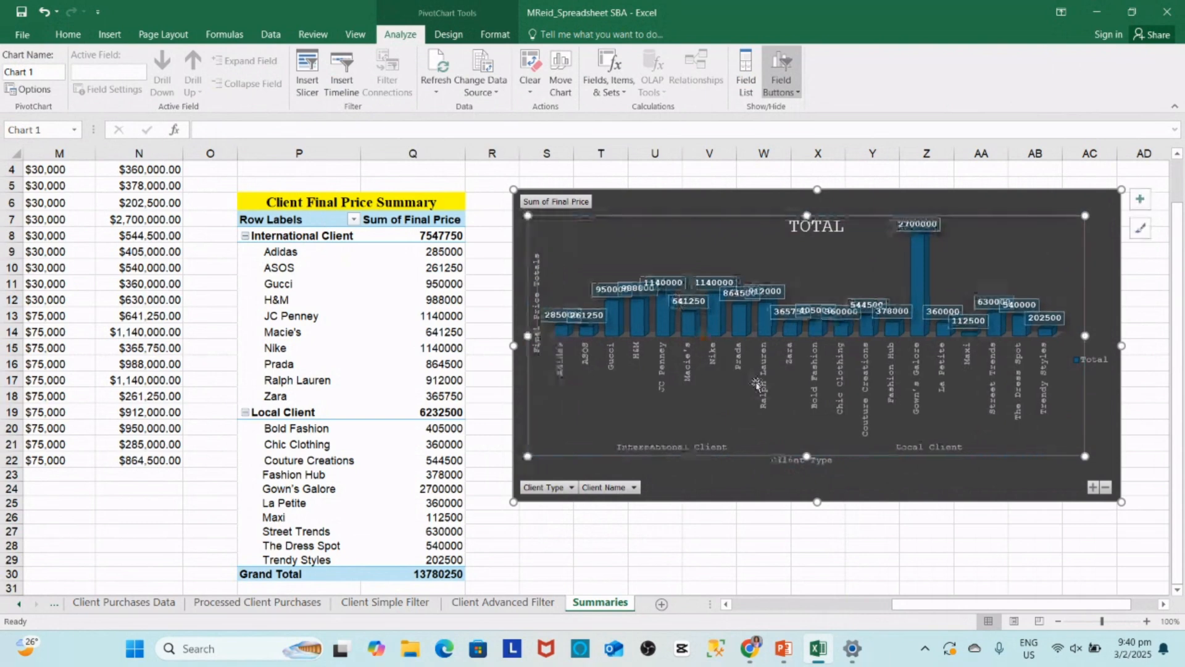
right_click(959, 489)
- Replace the chart title with "COLUMN CHART SHOWING FINAL PRICE TOTALS FOR INTERNATIONAL AND LOCAL CLIENTS"
click(839, 223)
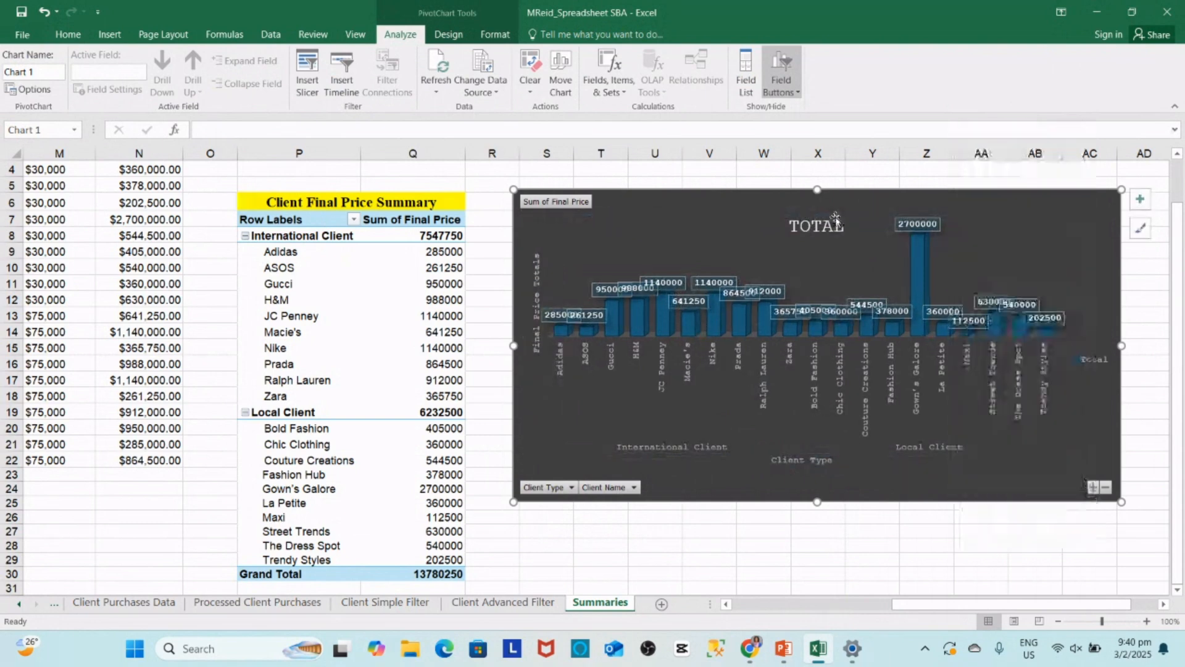
click(844, 232)
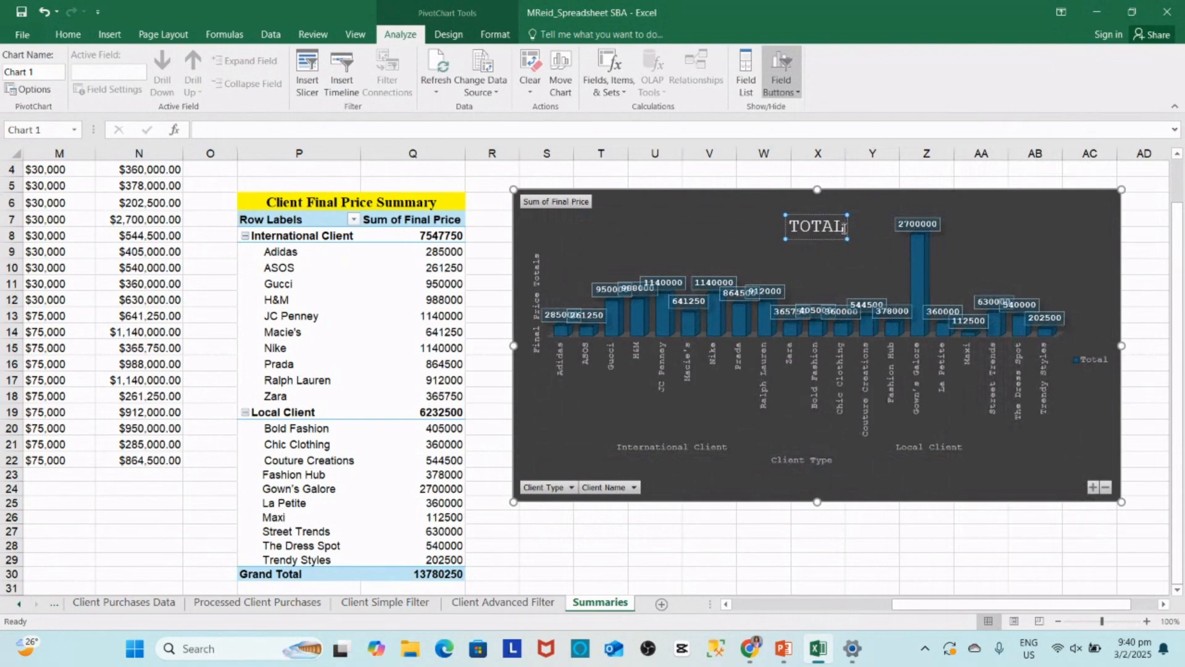
double_click(844, 229)
key(Caps_Lock)
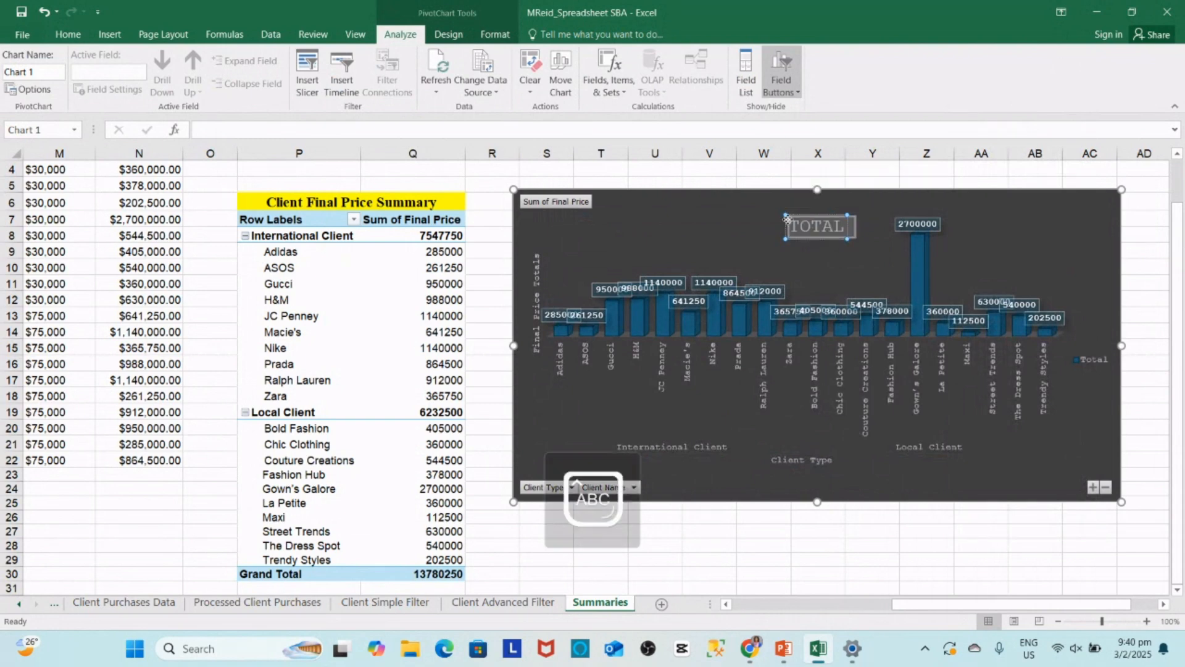
text(C)
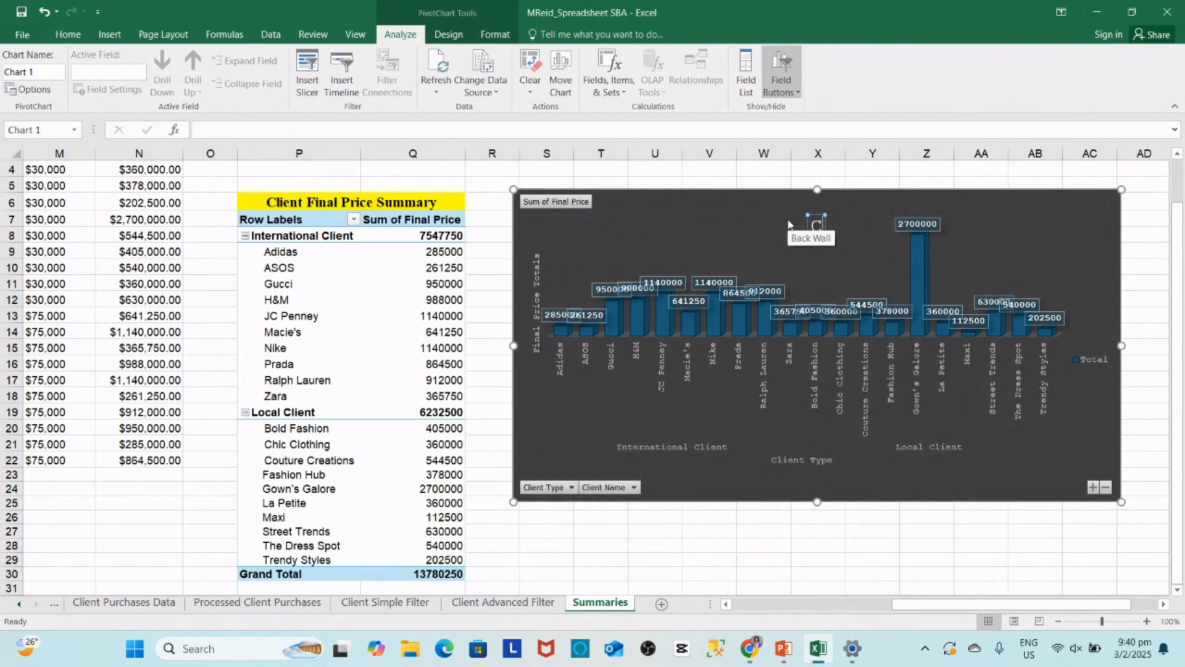
key(Caps_Lock)
text(OLUMN)
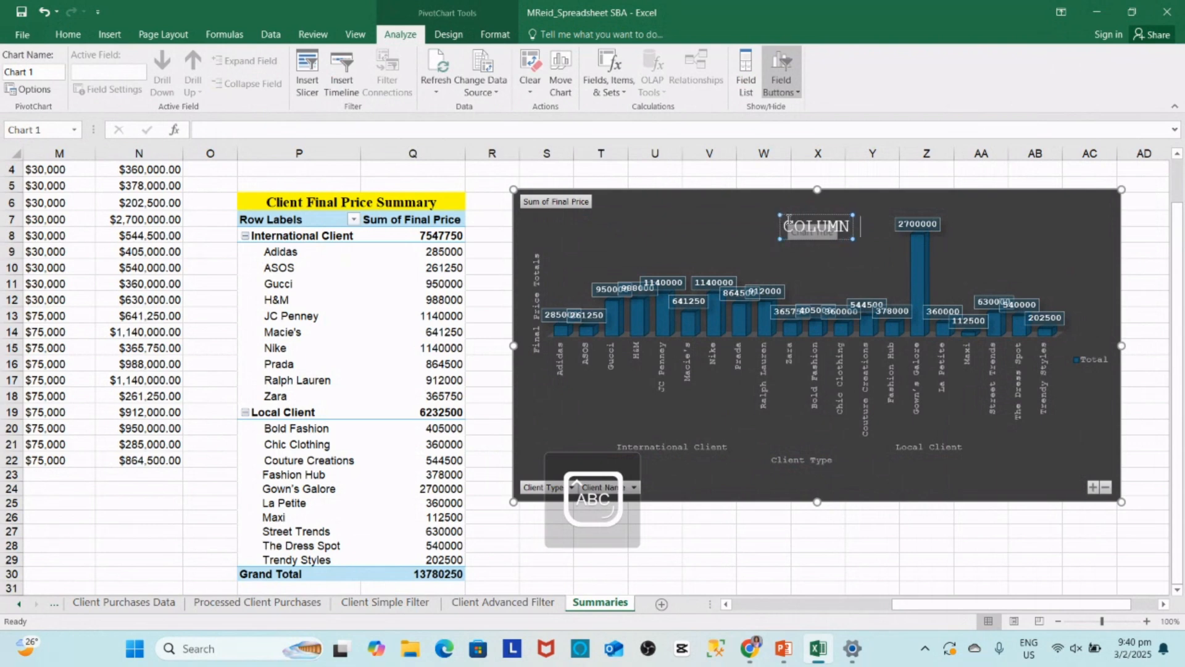
key(Caps_Lock)
text(C)
key(Caps_Lock)
text(HA)
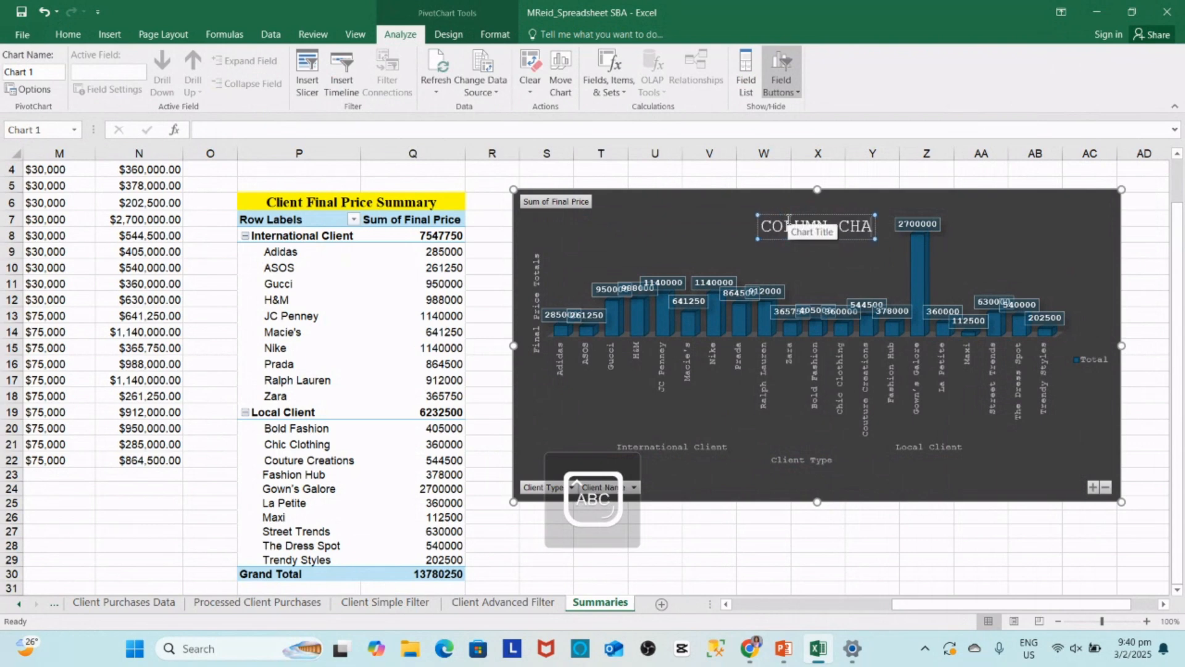
text(RT SHOW)
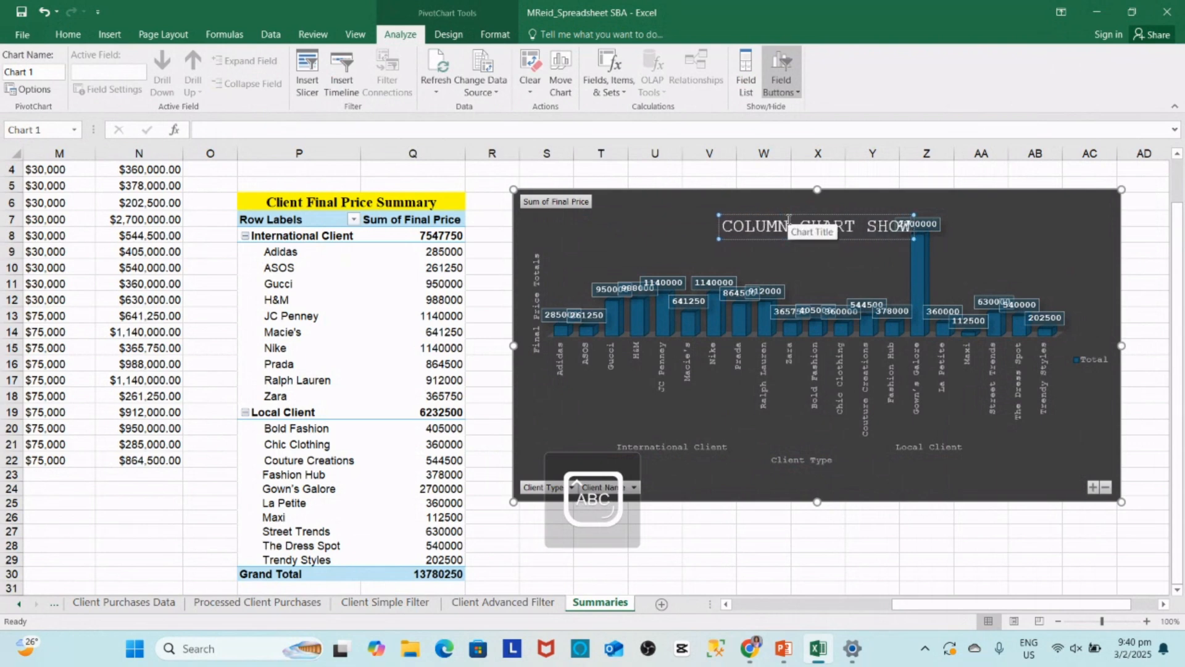
text(ING F)
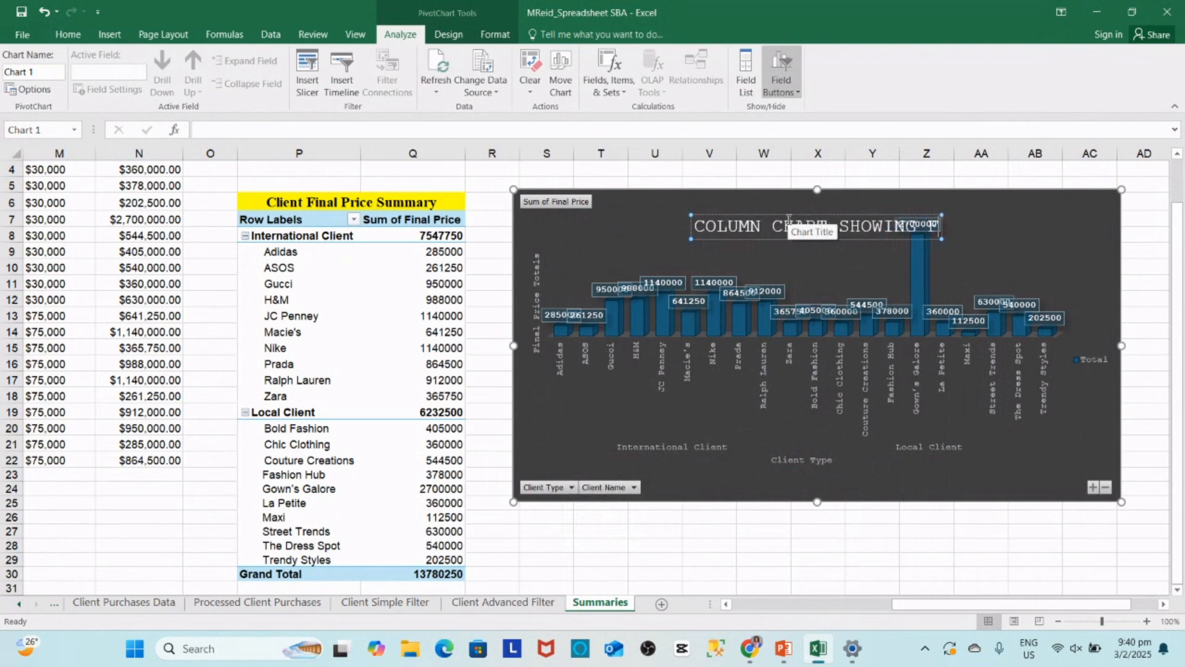
text(INAL PRI)
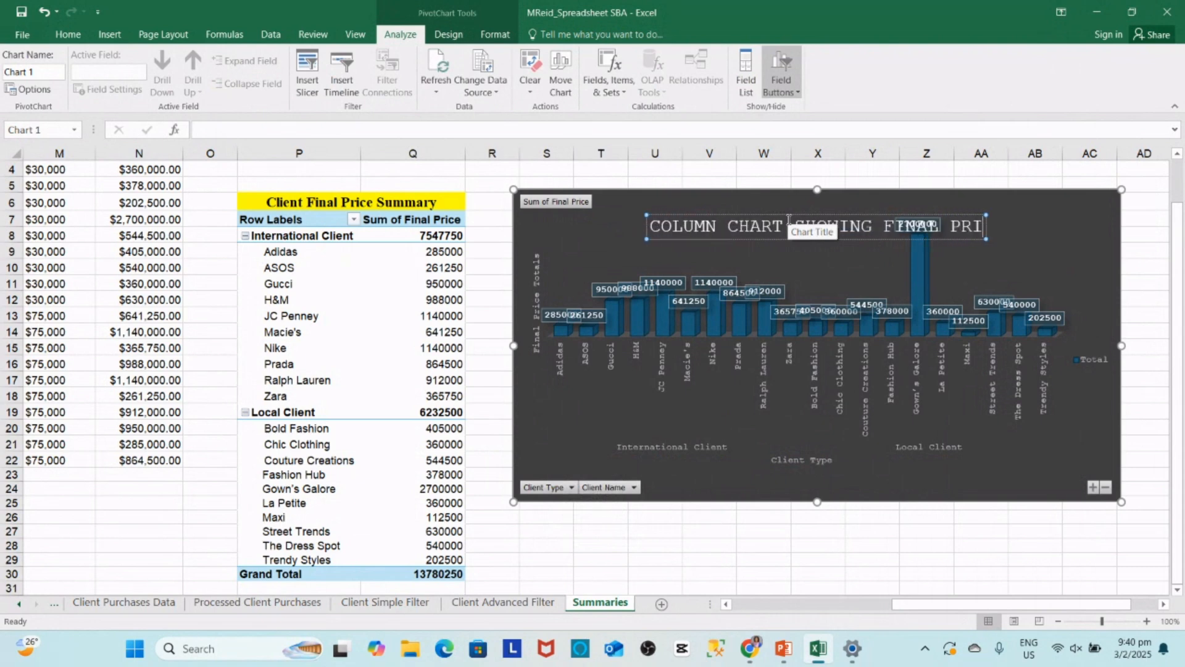
text(CE TO)
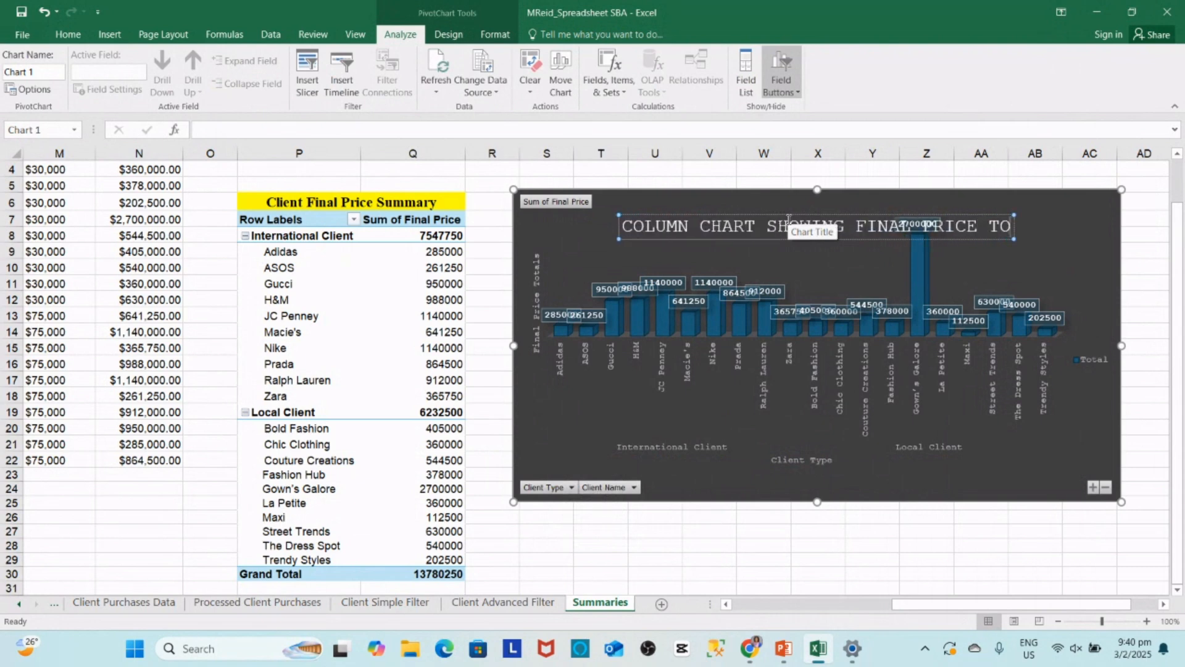
text(TALS FOR)
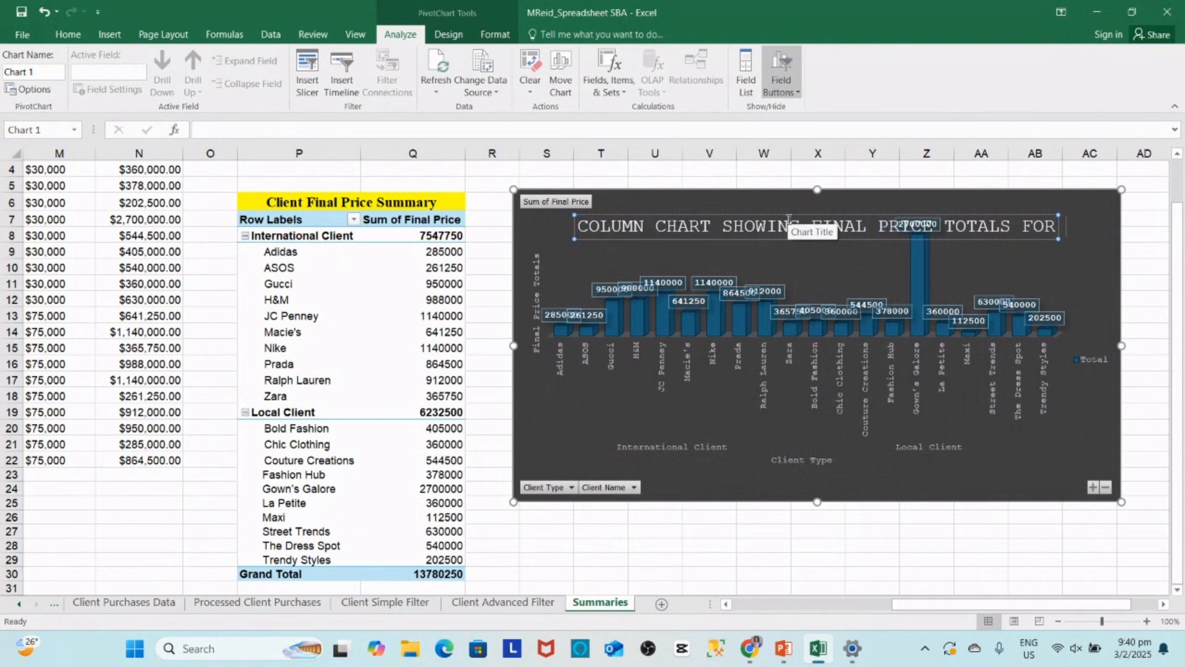
text( INTERN)
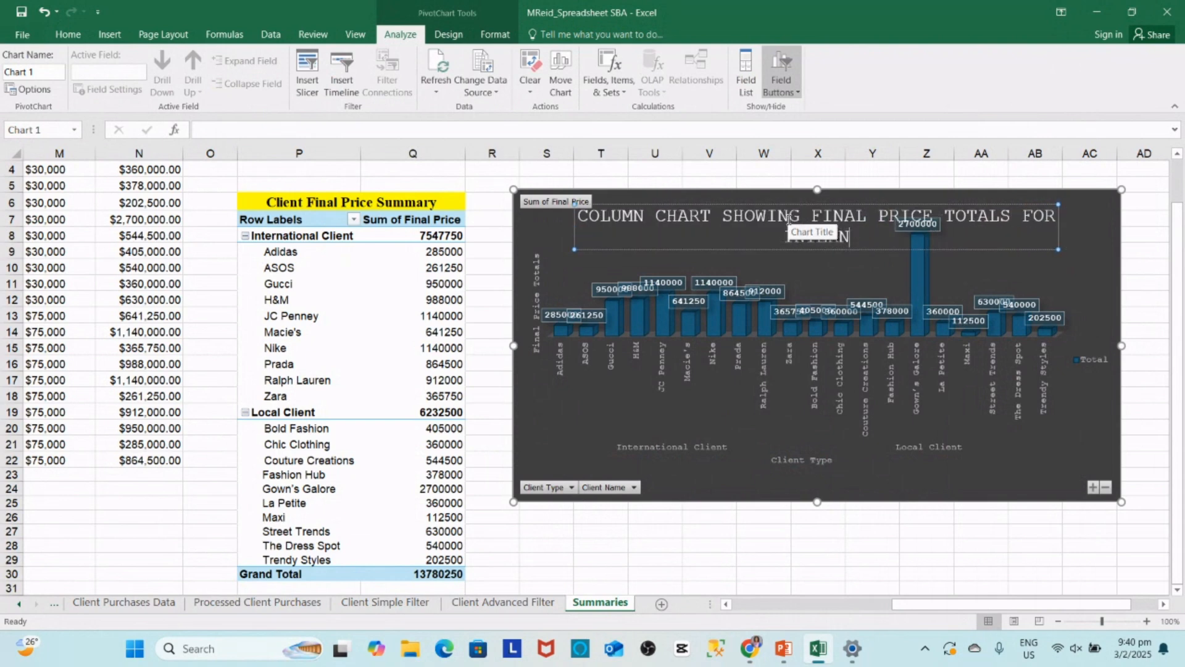
text(ATIONAL)
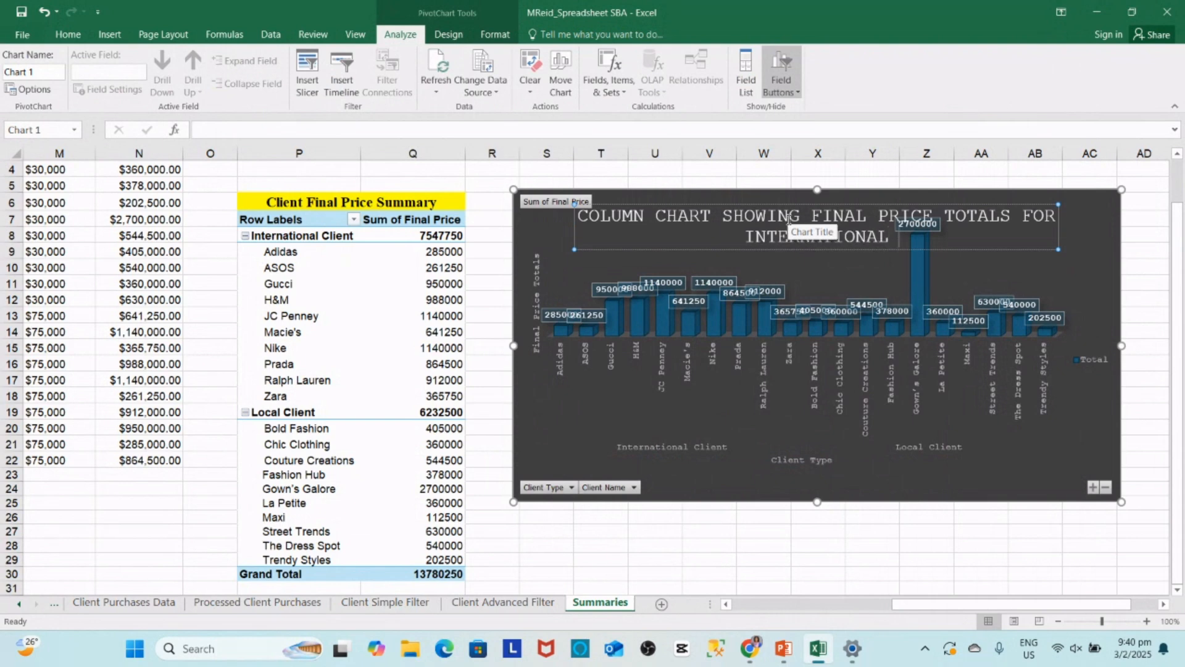
text( AND LOCA)
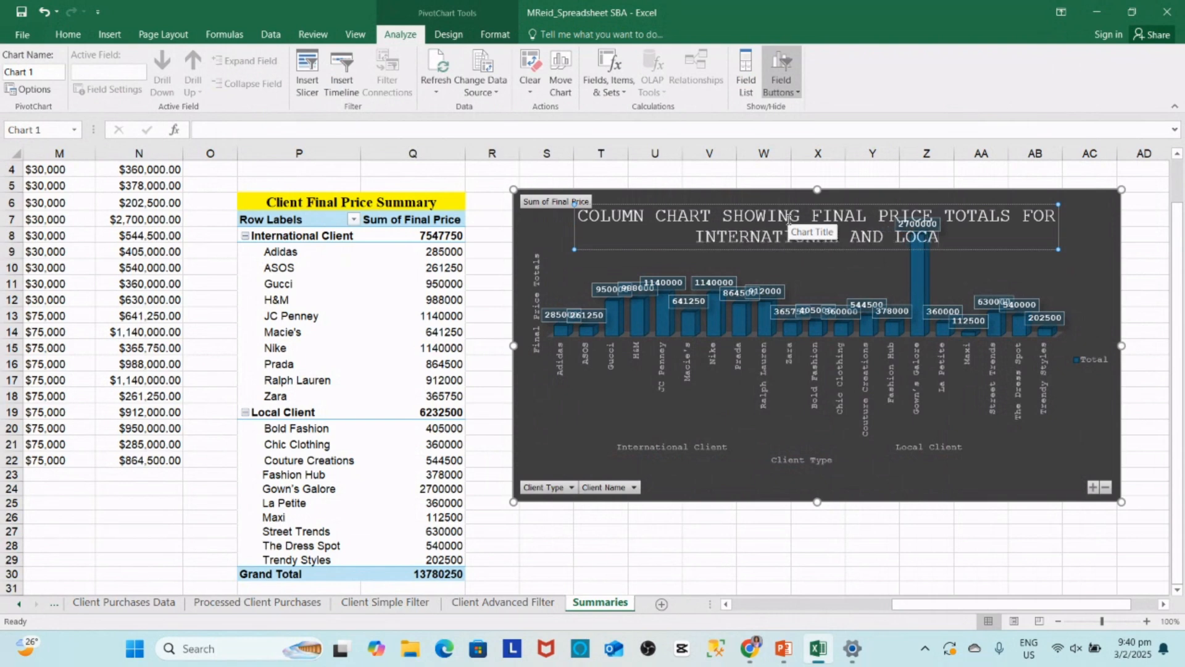
text(L CLIENTS)
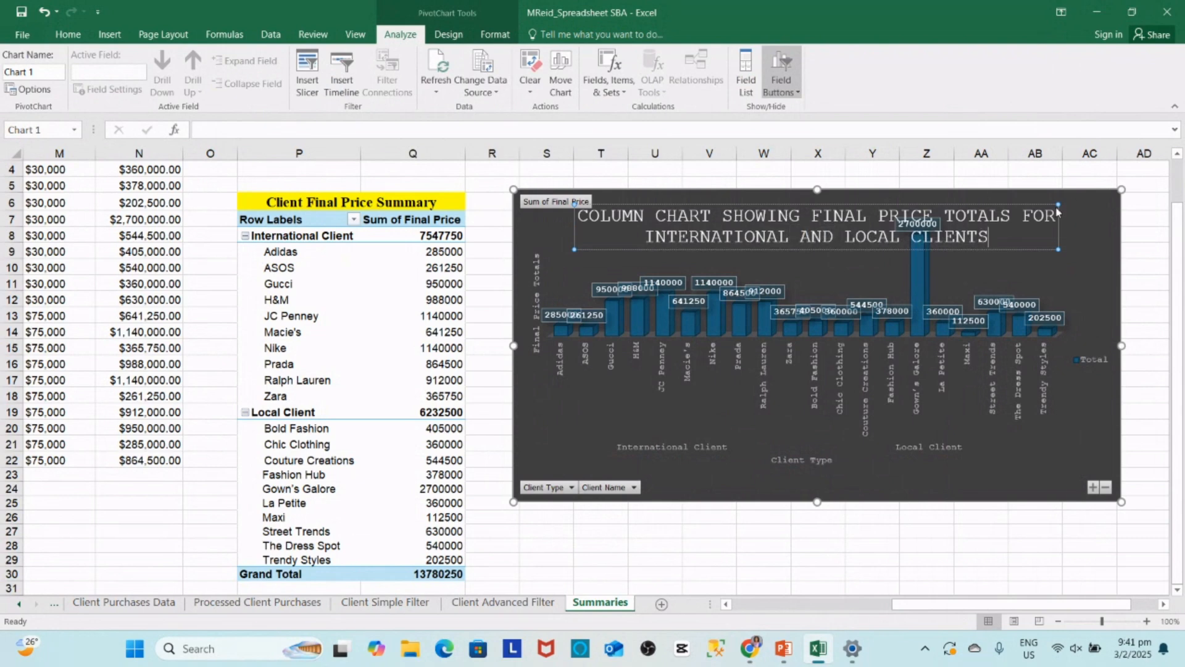
- Move the chart title slightly down to the chart's left edge and extend the chart's lower edge to about row 27
drag(1054, 245, 1049, 251)
click(1046, 248)
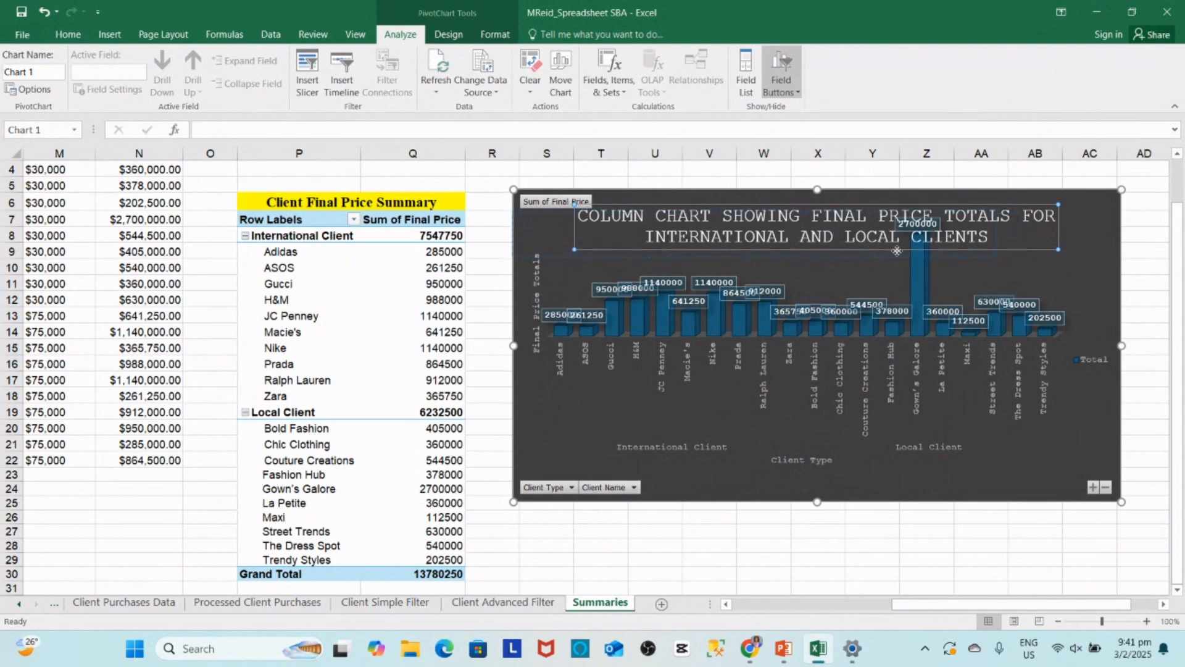
drag(900, 247, 840, 260)
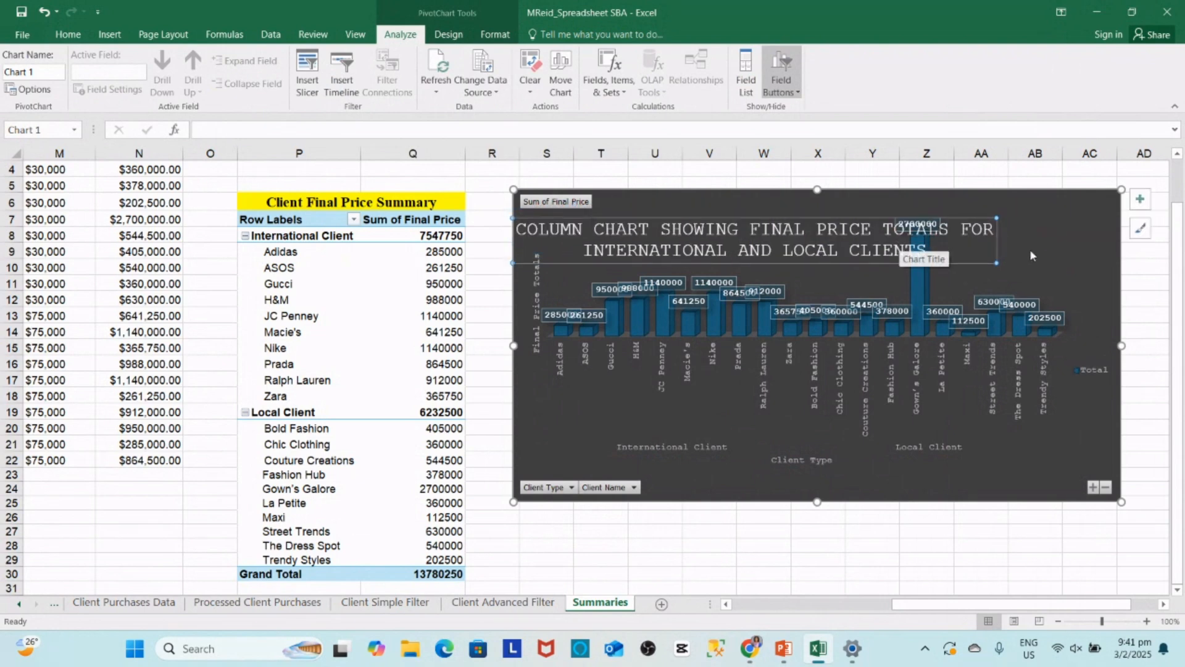
click(1052, 267)
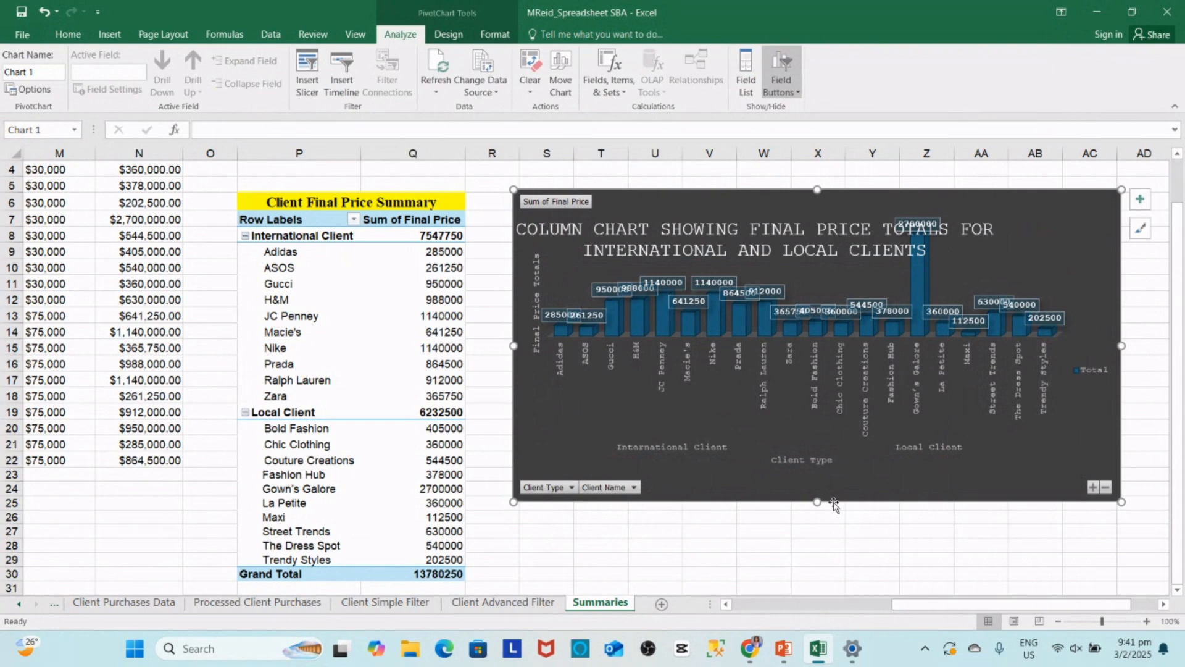
drag(815, 501, 824, 540)
- Set the font size of the whole chart title to 12
click(926, 250)
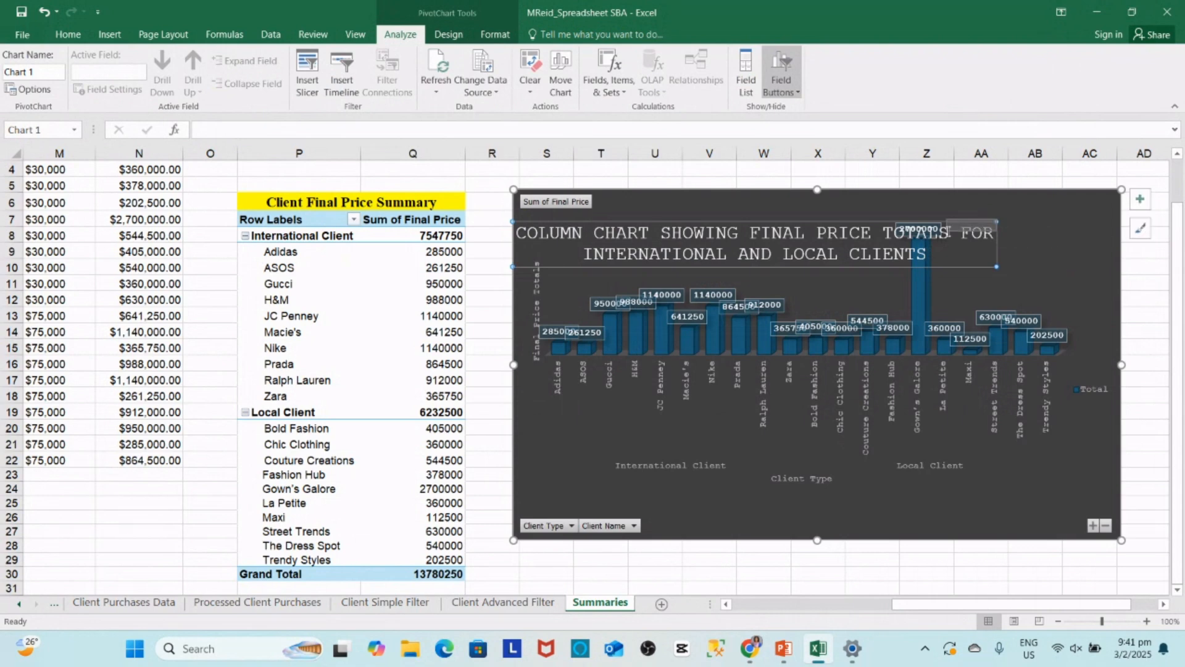
drag(988, 250, 576, 212)
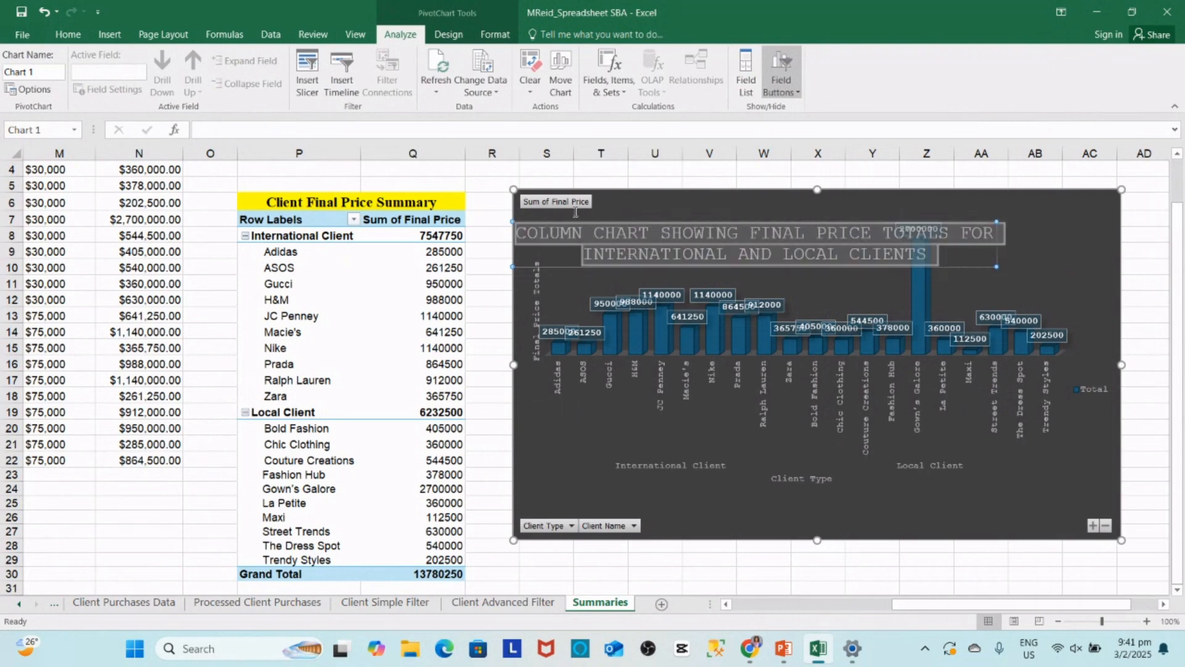
click(68, 35)
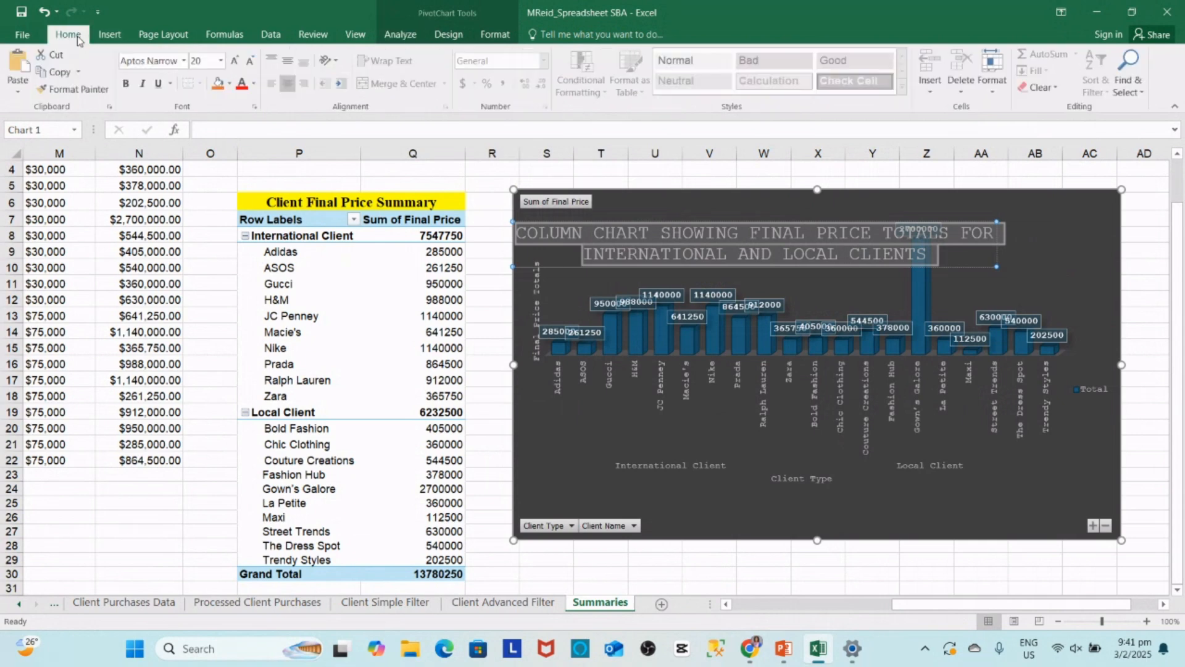
click(220, 61)
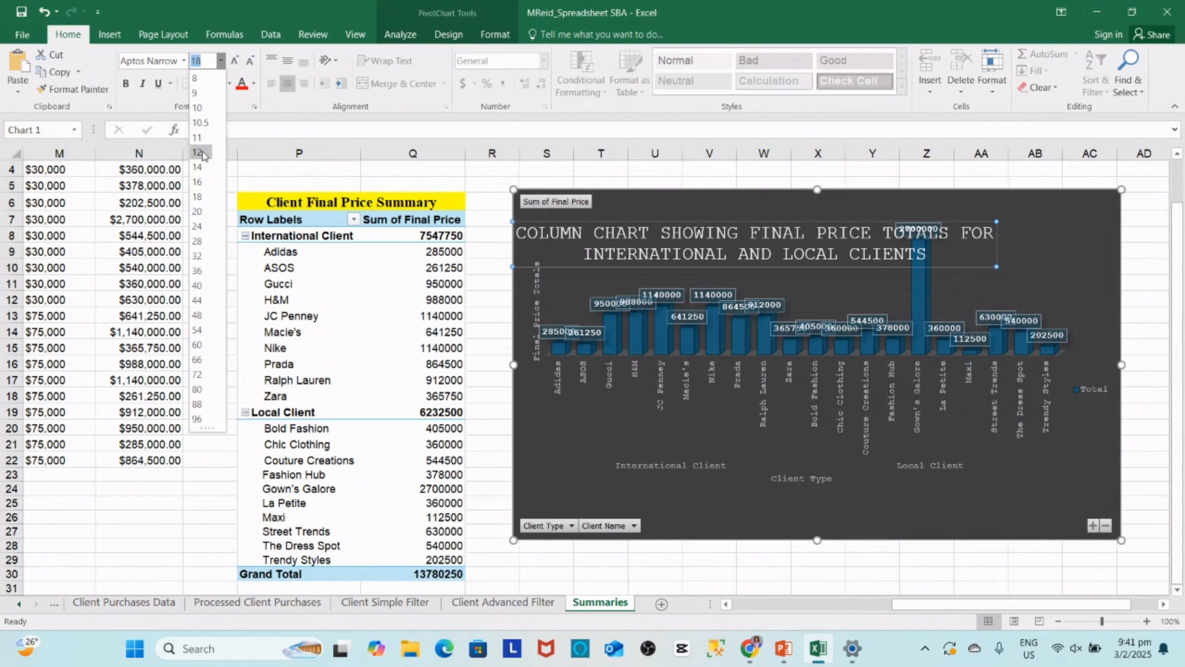
click(198, 152)
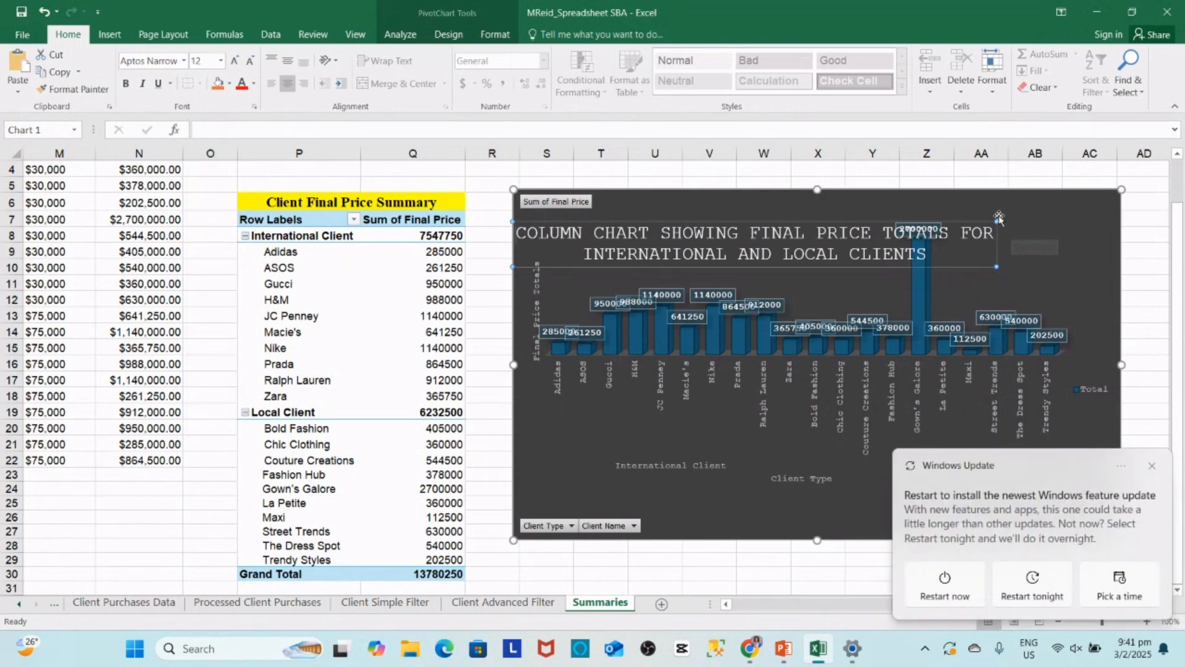
- Move the vertical axis title slightly farther from the columns and select the chart's data labels
click(1016, 262)
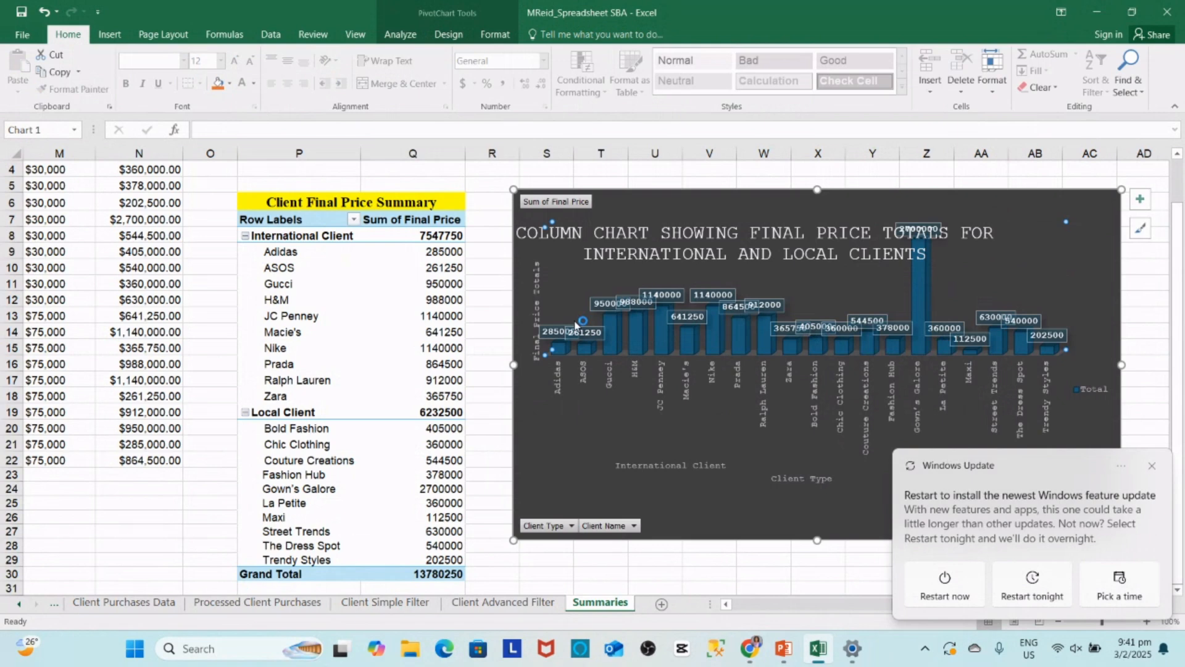
click(555, 334)
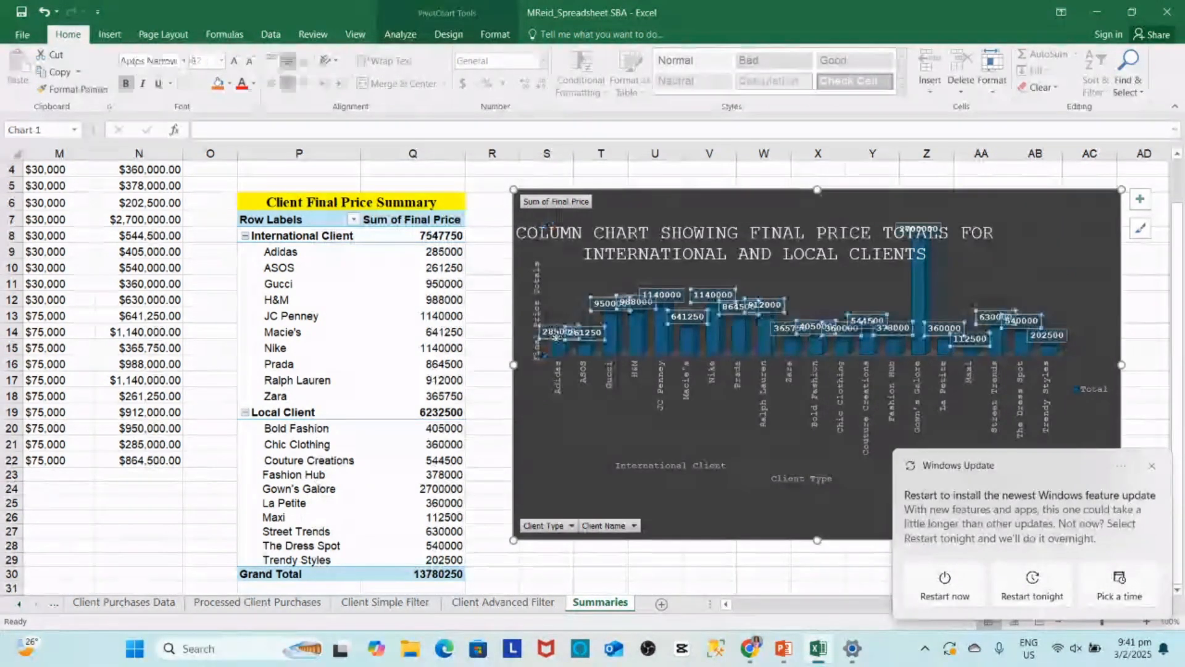
click(581, 449)
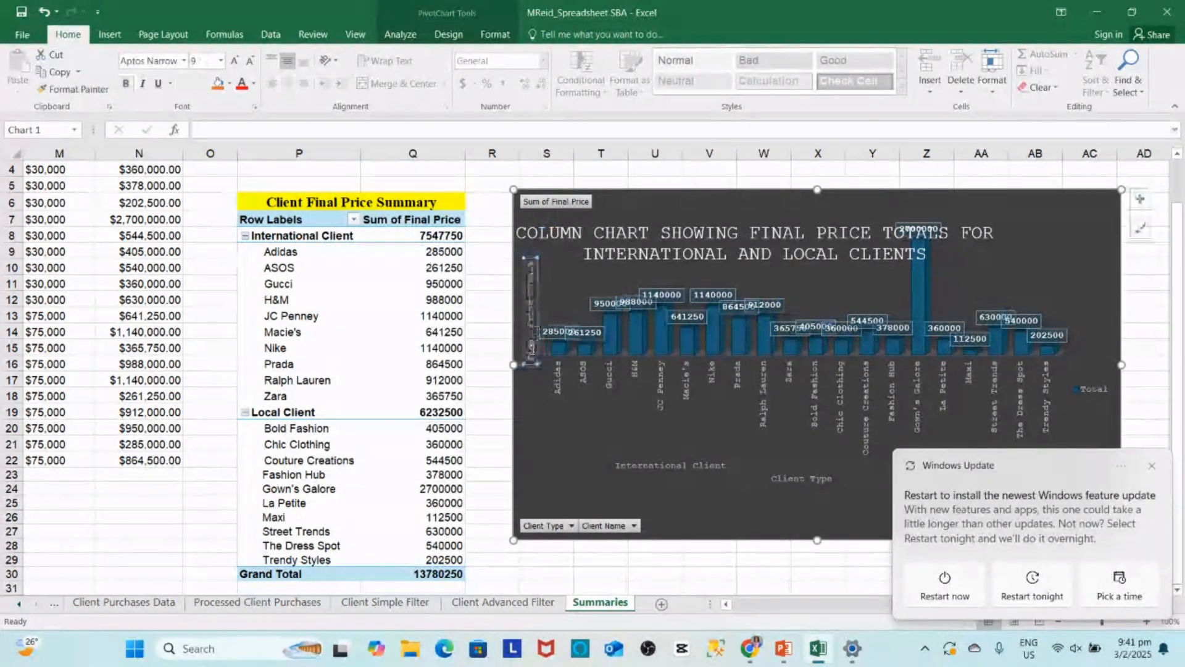
click(556, 339)
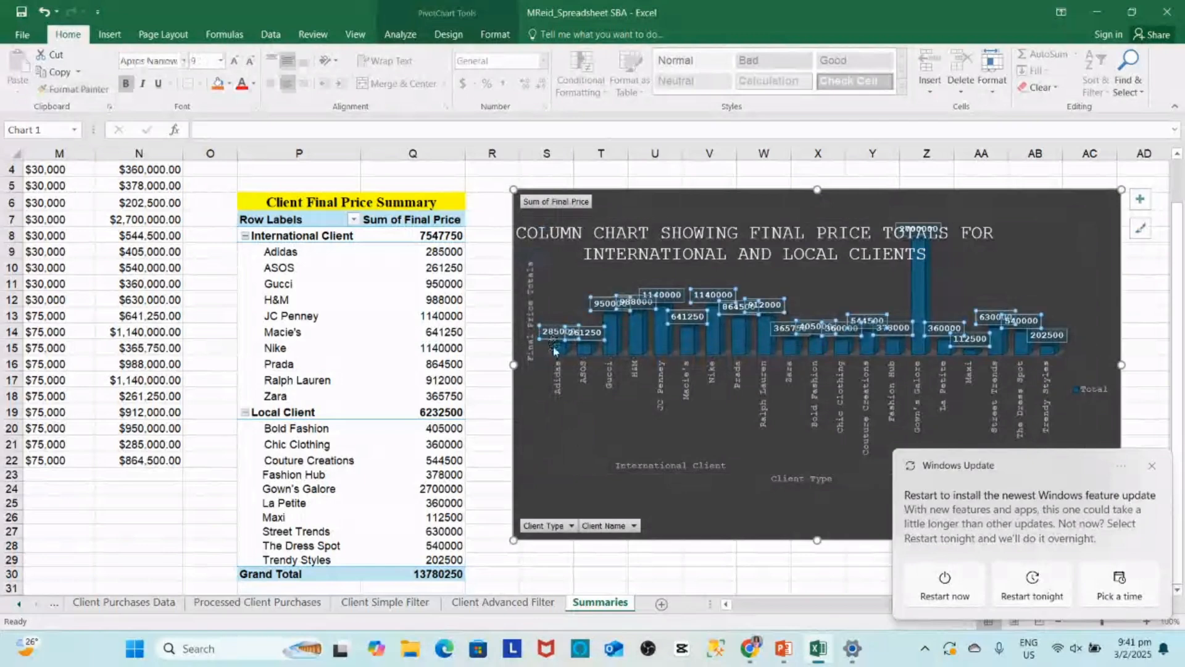
- Move the Adidas data label down onto its column, clear of the ASOS label
click(555, 332)
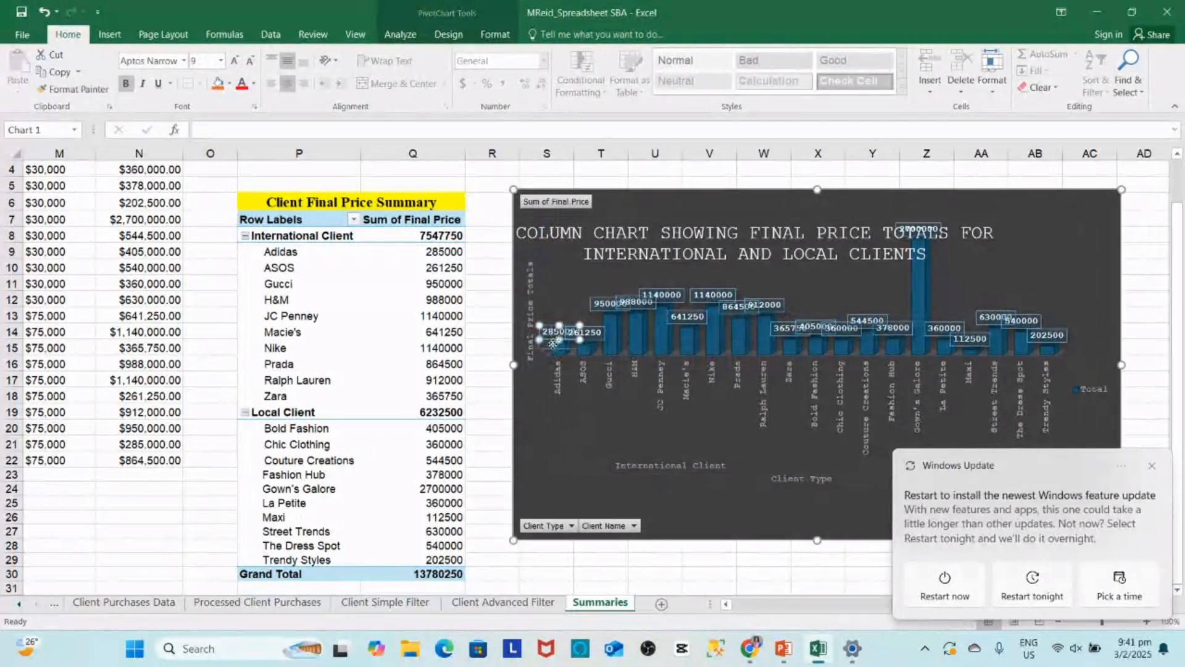
drag(552, 343, 556, 351)
click(547, 405)
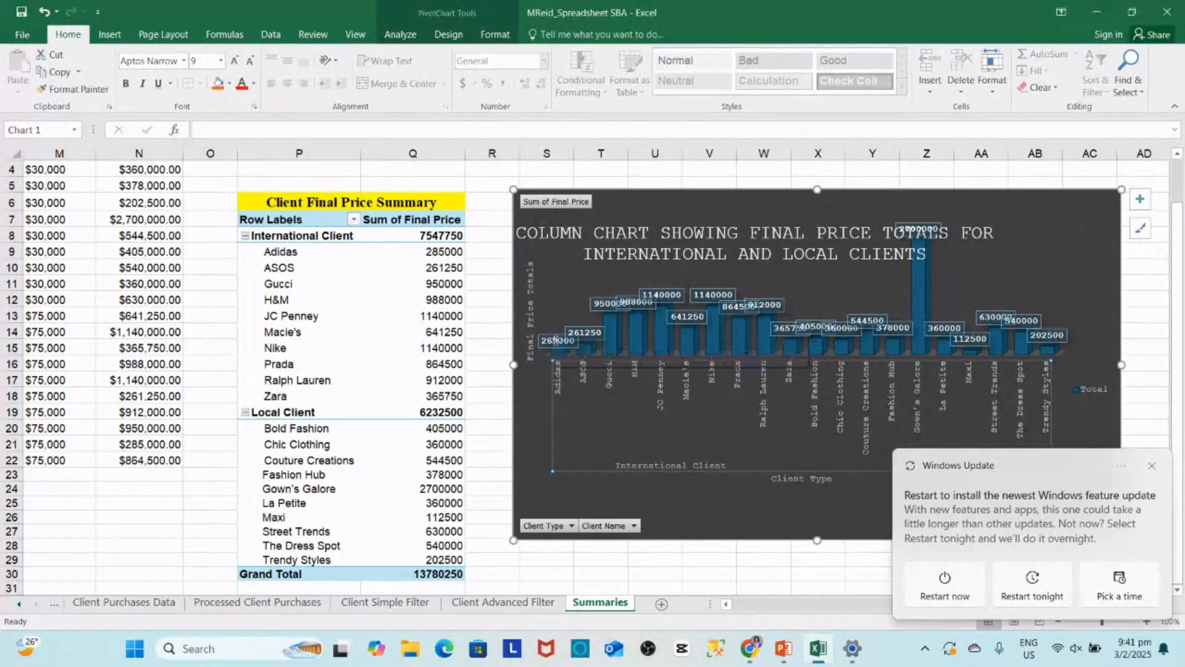
click(555, 340)
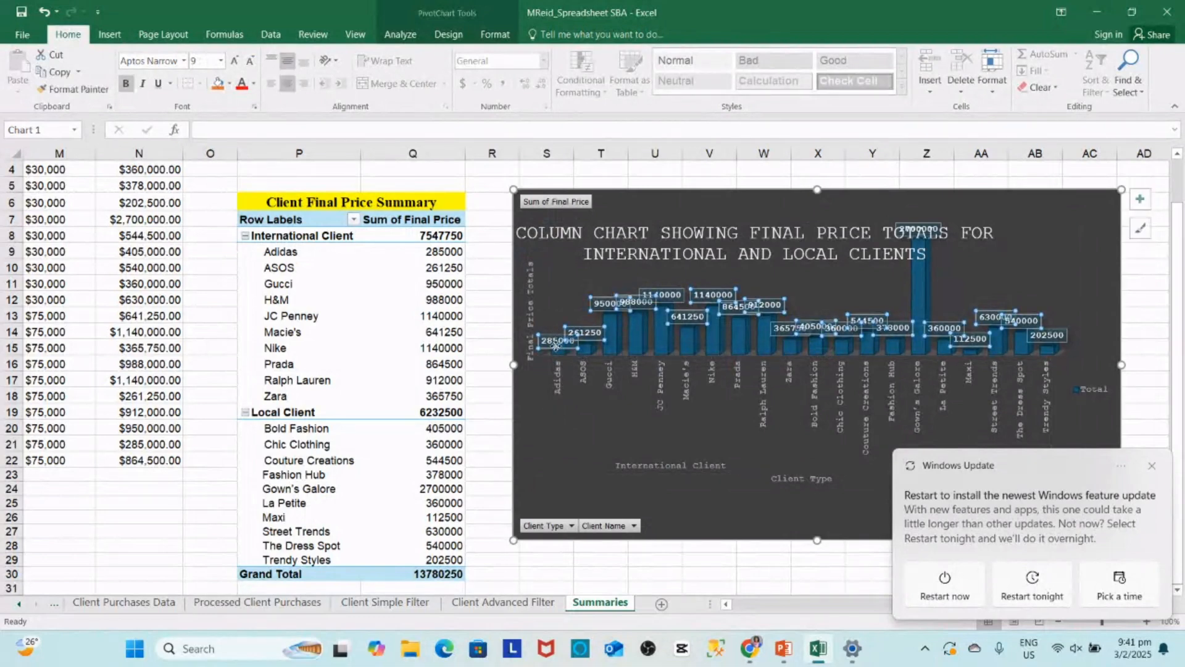
click(557, 346)
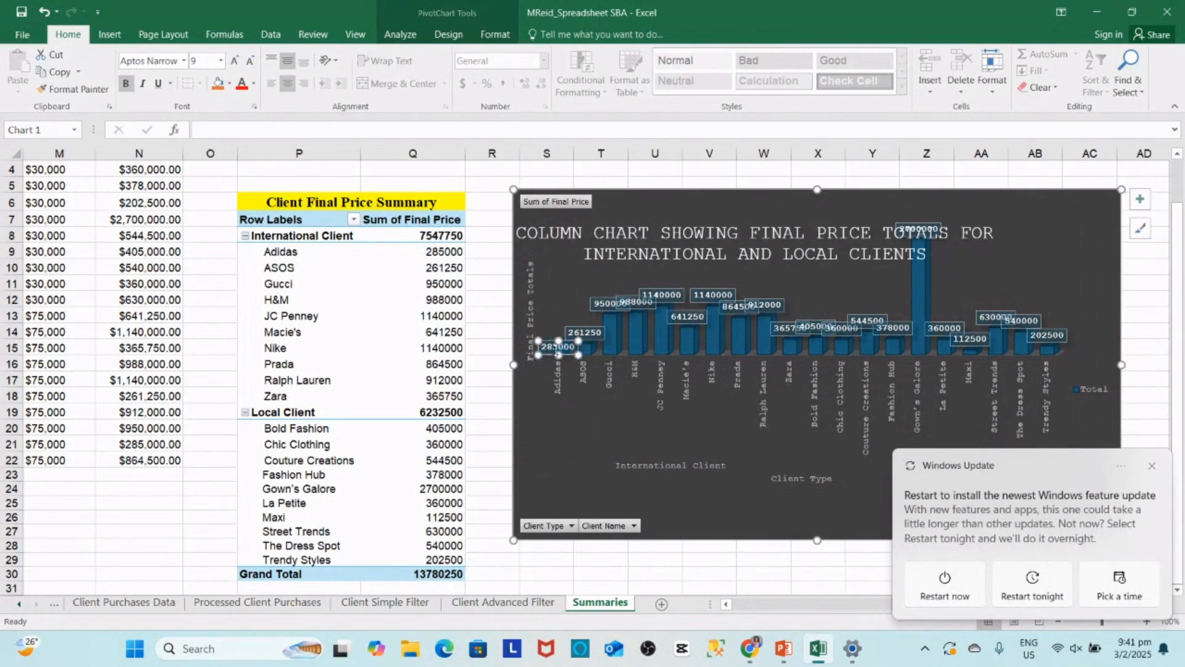
click(545, 436)
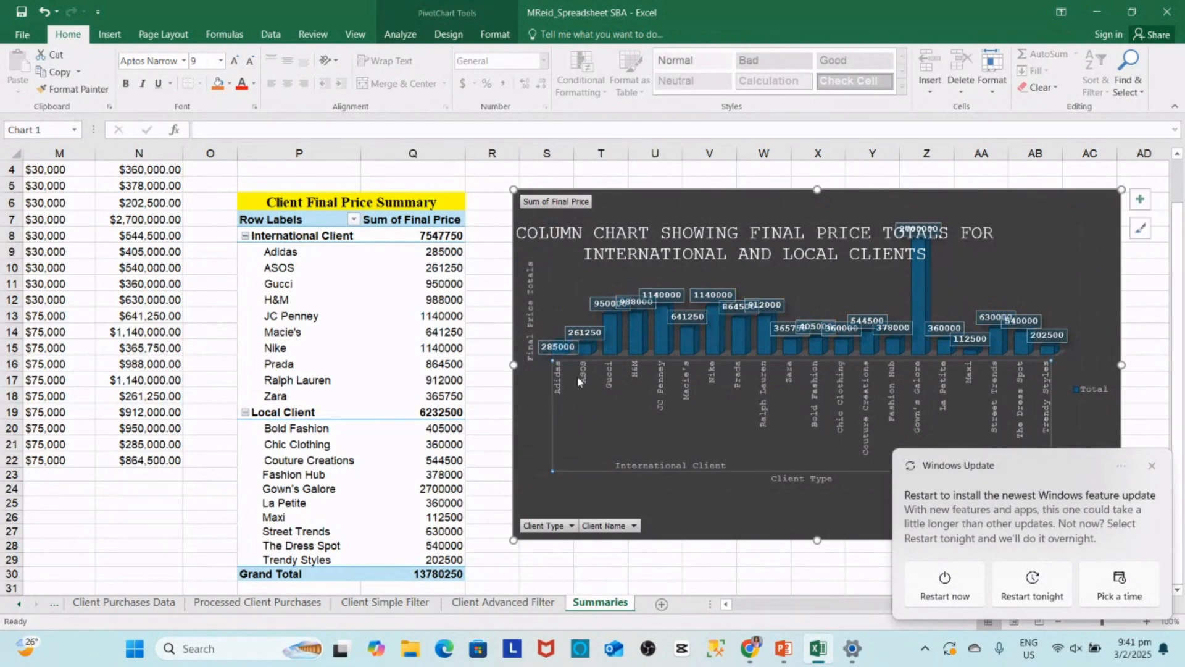
- Lower the H&M, Macie's, Prada and Zara data labels onto their columns so they no longer overlap neighbouring labels
click(628, 304)
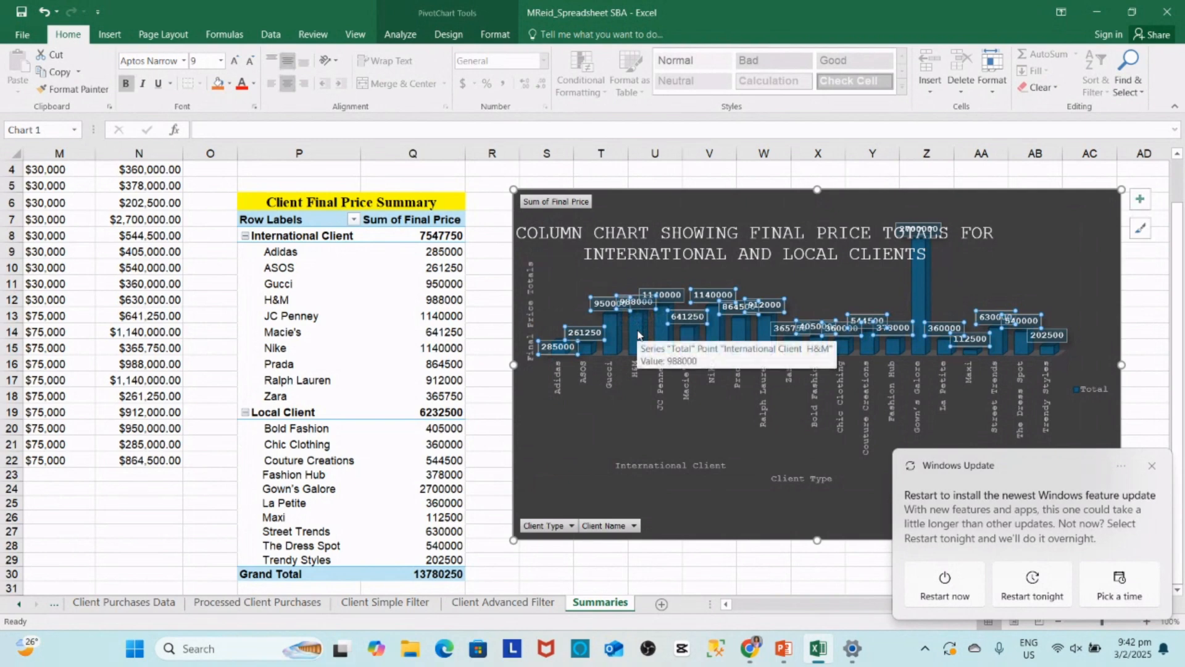
click(636, 303)
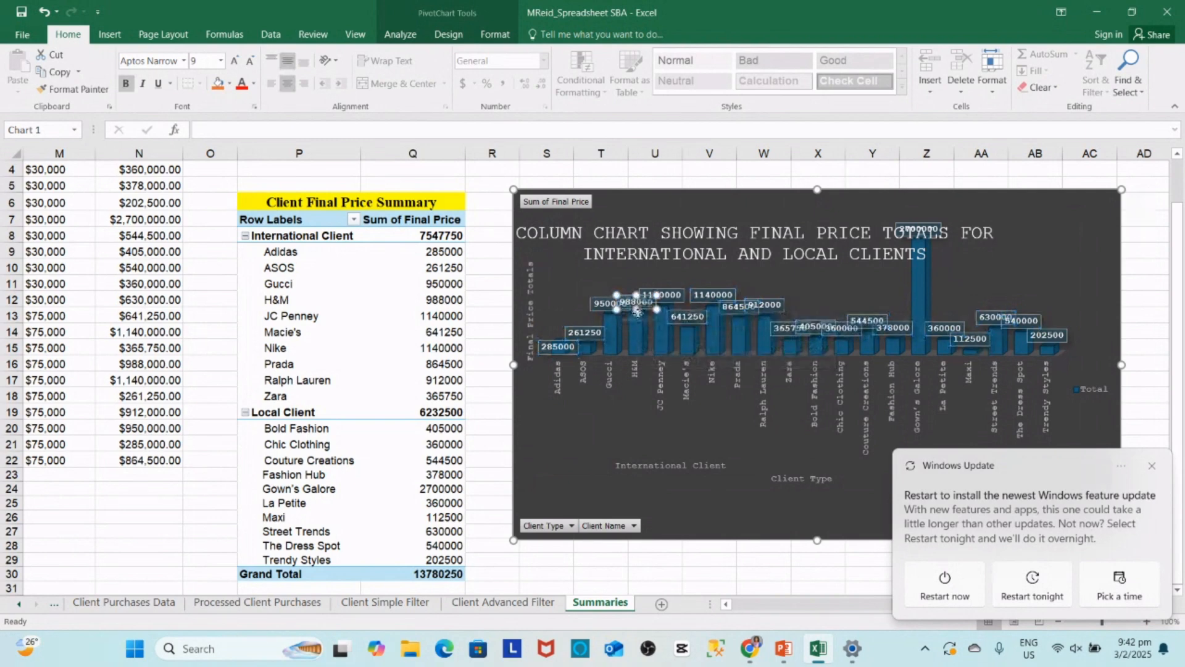
drag(638, 325, 638, 330)
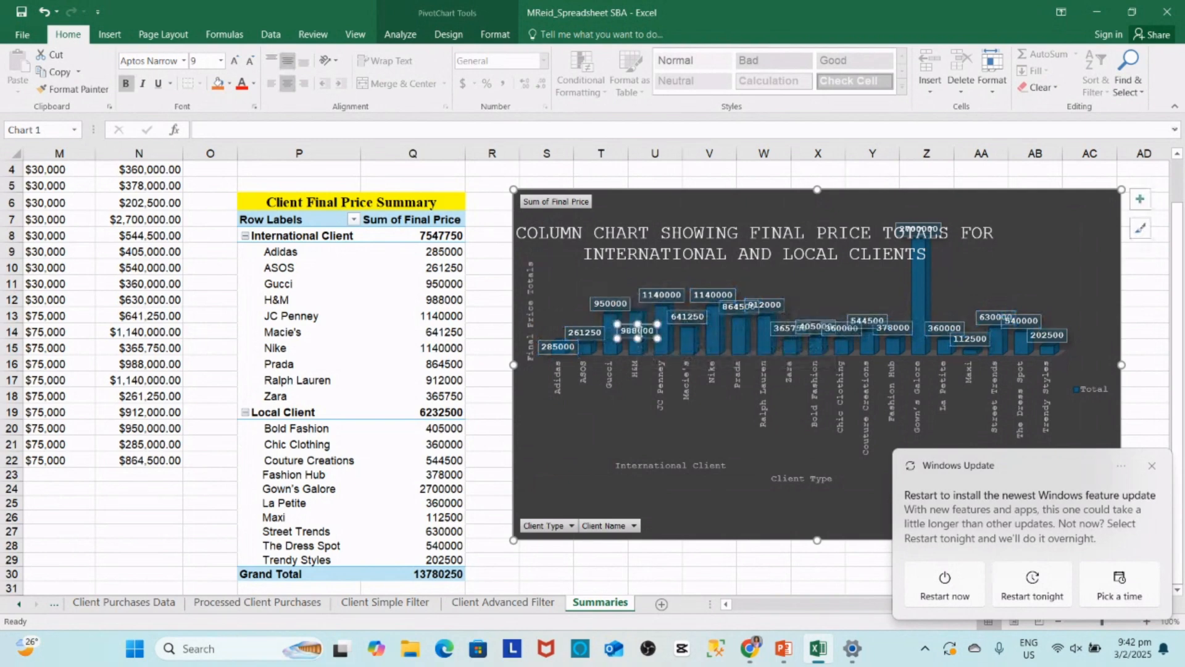
click(689, 319)
drag(691, 321, 791, 345)
- Lower the Chic Clothing and Fashion Hub data labels onto their columns, clear of the Bold Fashion and Couture Creations labels
click(815, 328)
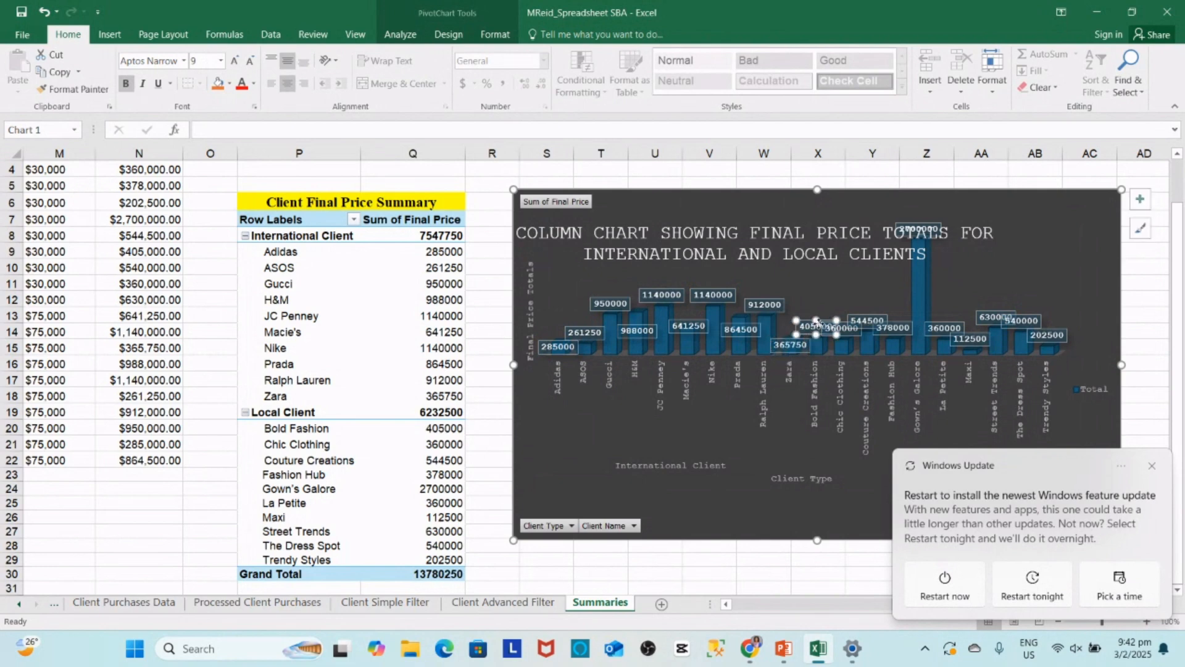
click(851, 343)
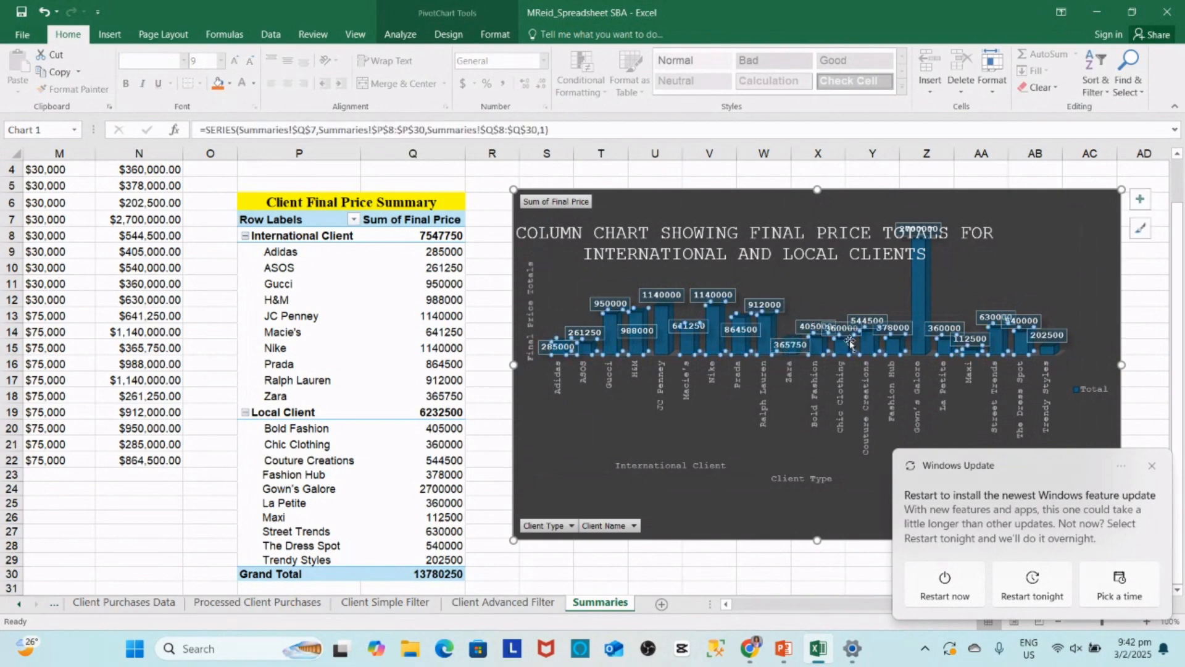
click(847, 337)
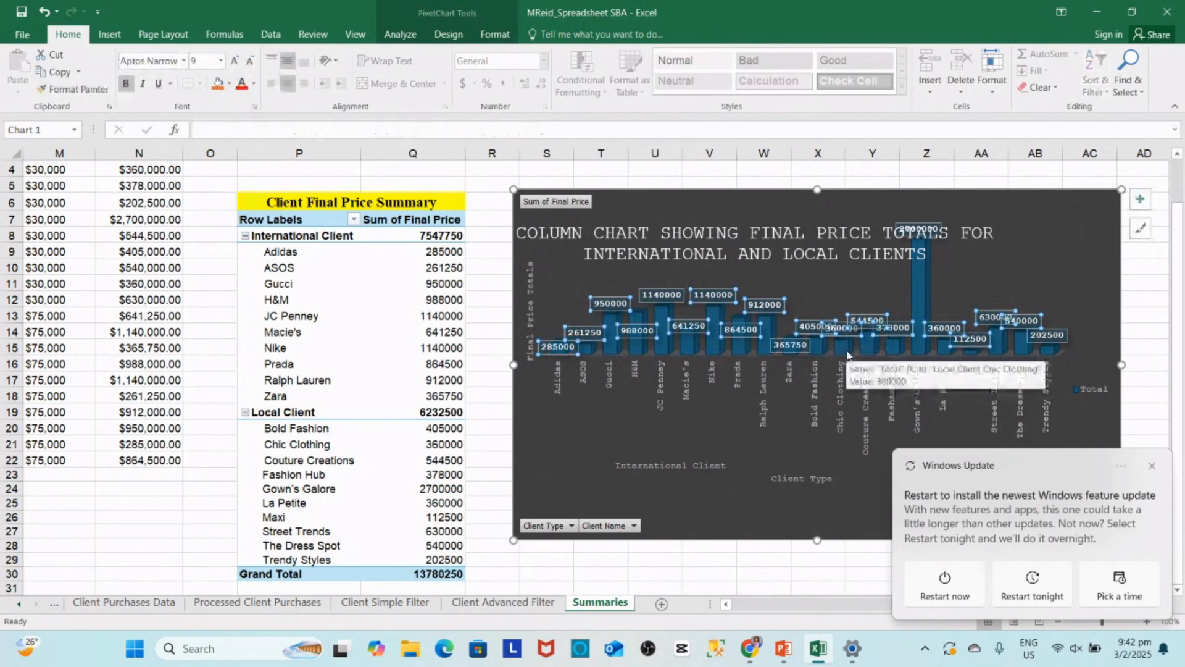
click(842, 332)
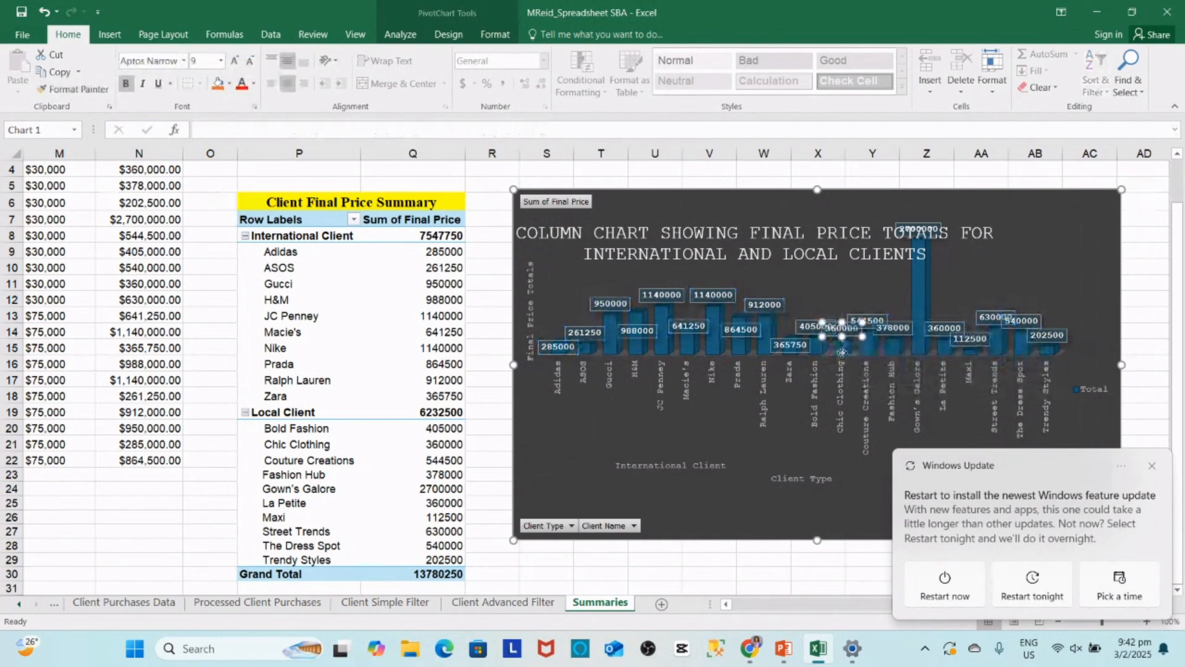
drag(843, 352, 895, 346)
click(895, 331)
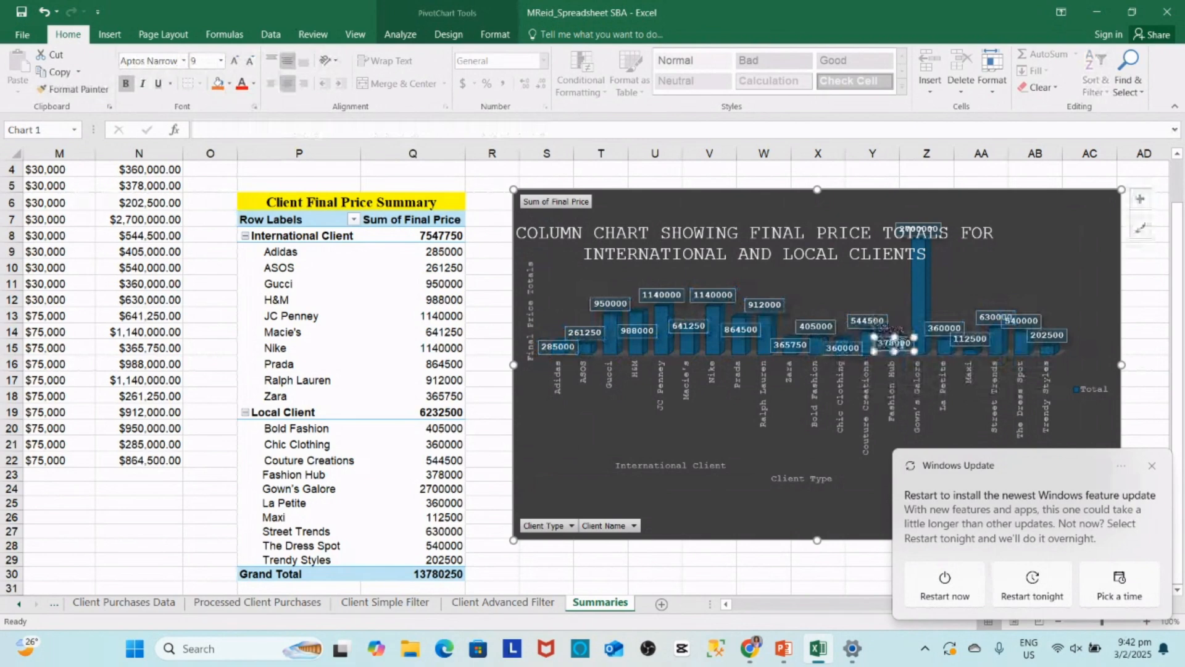
- Lower the Maxi, Trendy Styles and Street Trends data labels slightly toward the base of their columns
click(968, 339)
drag(969, 339, 970, 347)
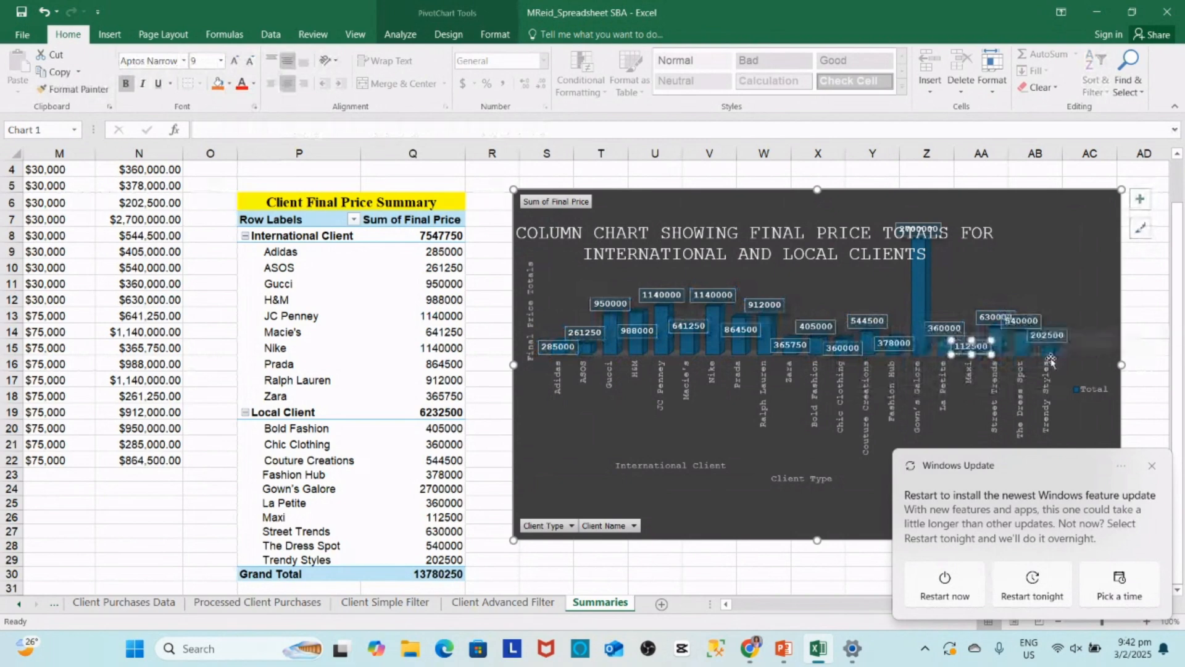
click(1053, 343)
drag(1055, 347, 1056, 353)
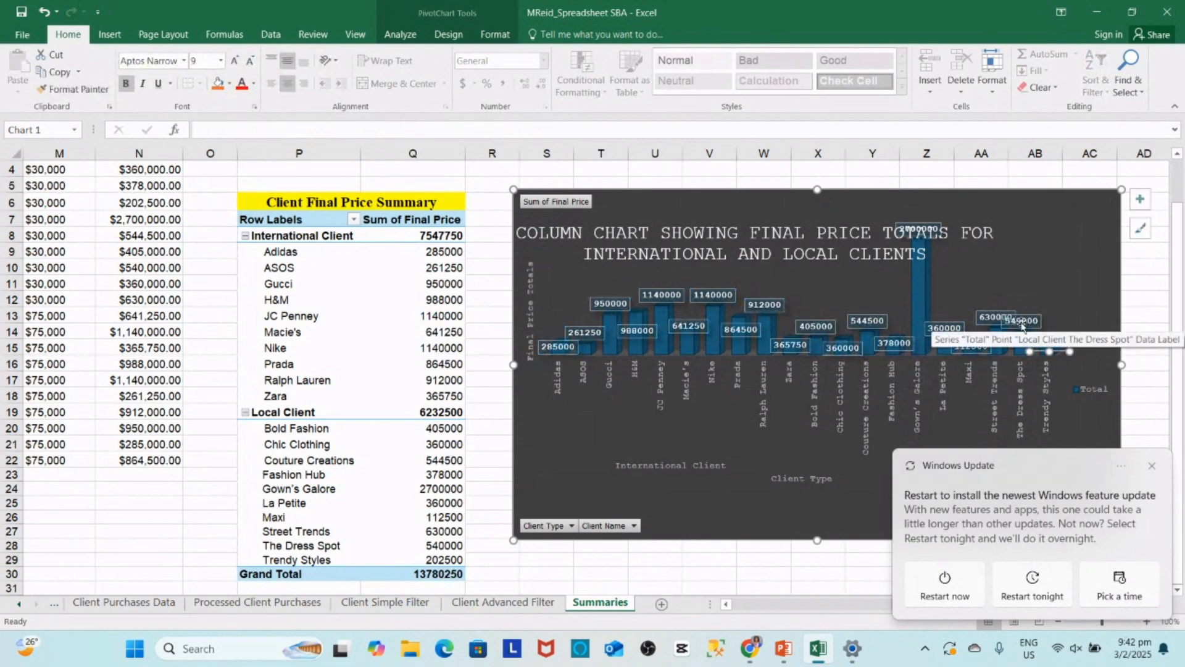
click(991, 316)
drag(991, 316, 992, 324)
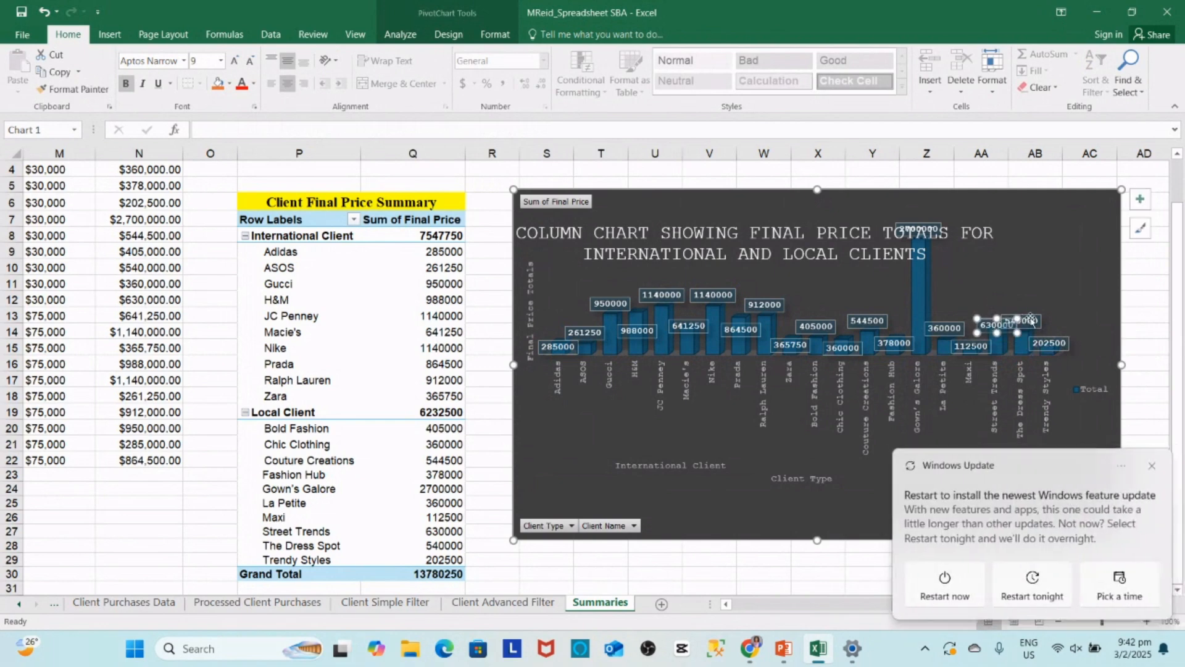
- Raise the Trendy Styles data label above its column and lower The Dress Spot label onto its column
click(1053, 344)
drag(1056, 347, 1026, 342)
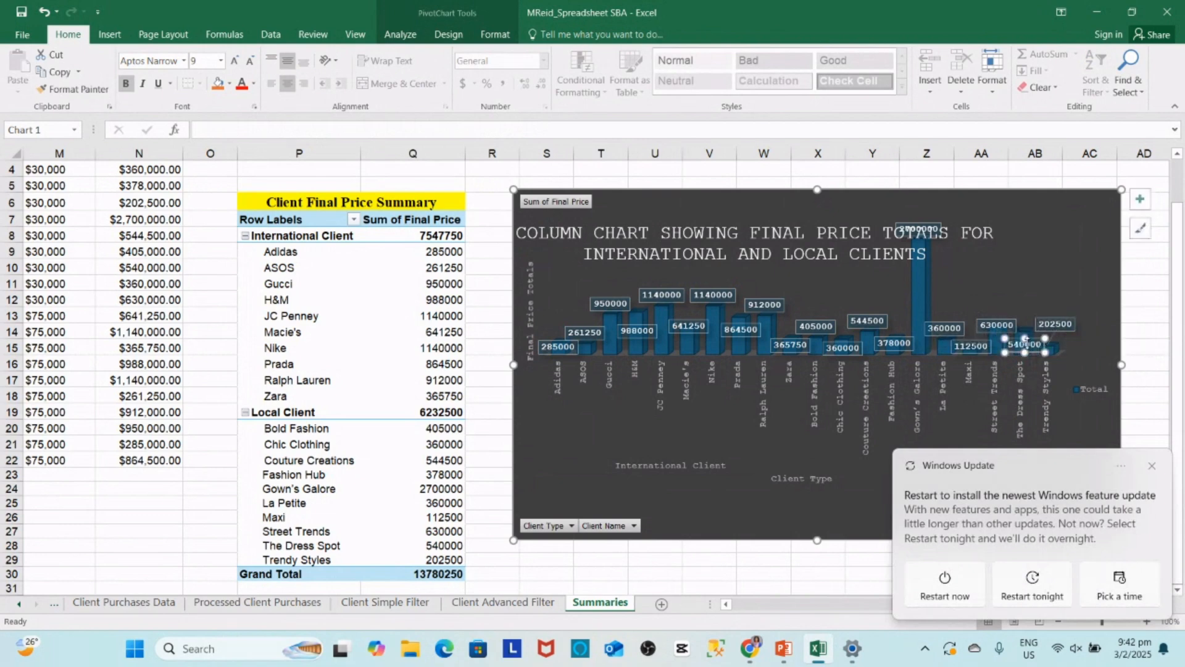
click(1020, 291)
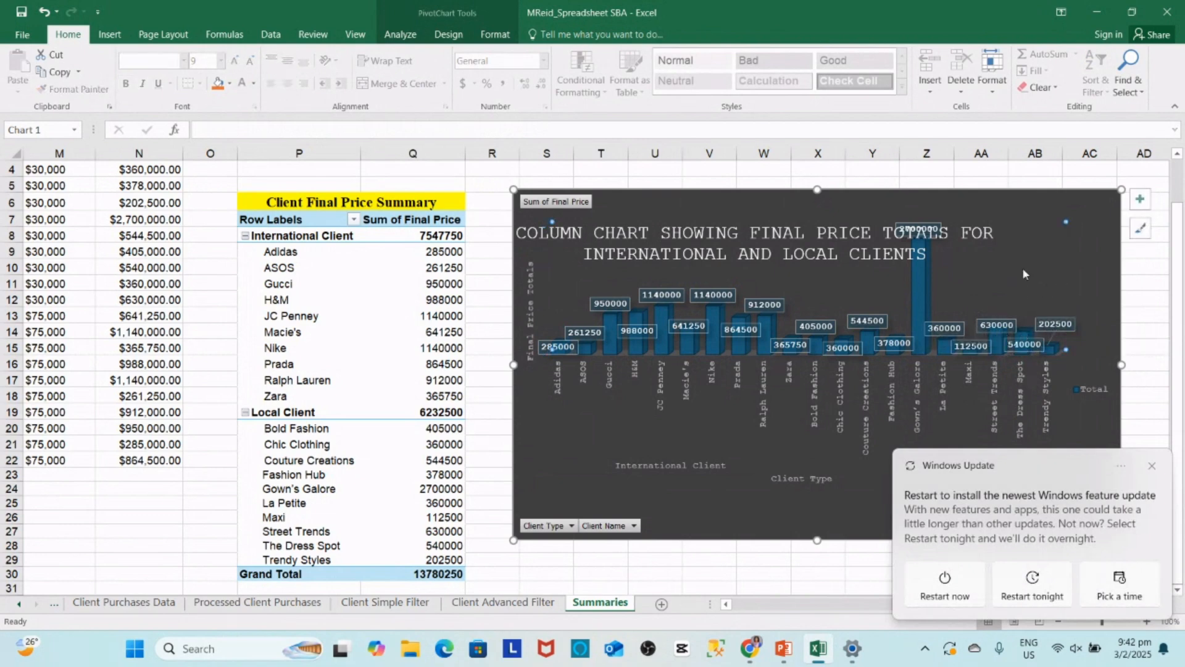
- Set the font size of the whole chart title to 14
click(881, 254)
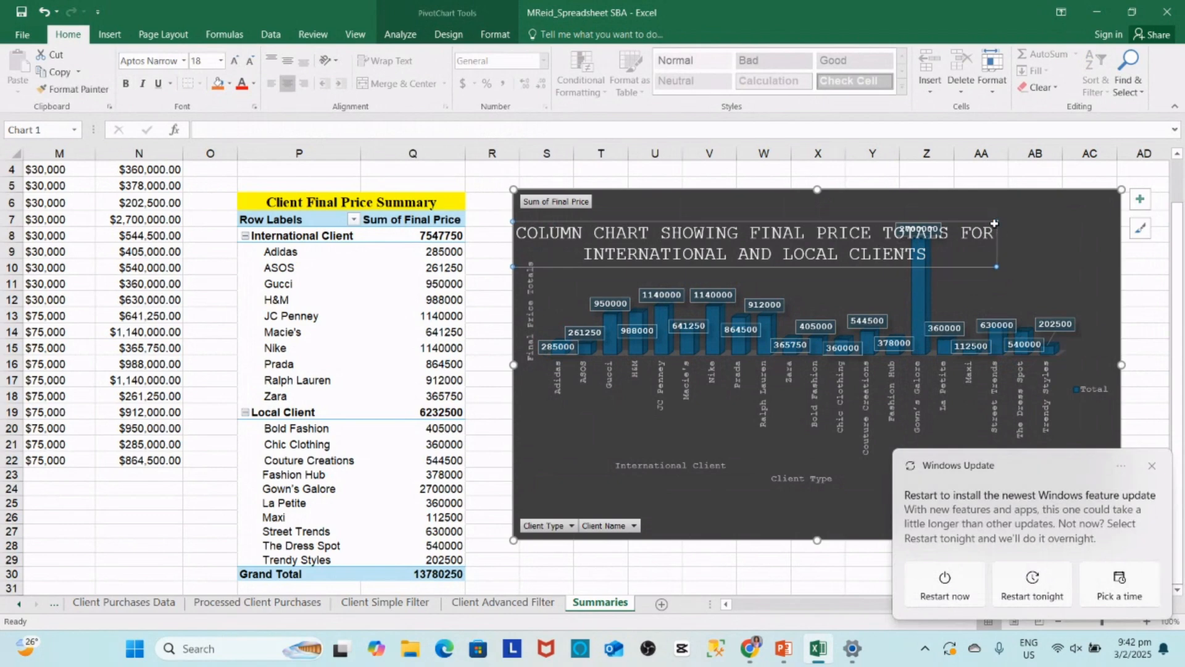
click(928, 256)
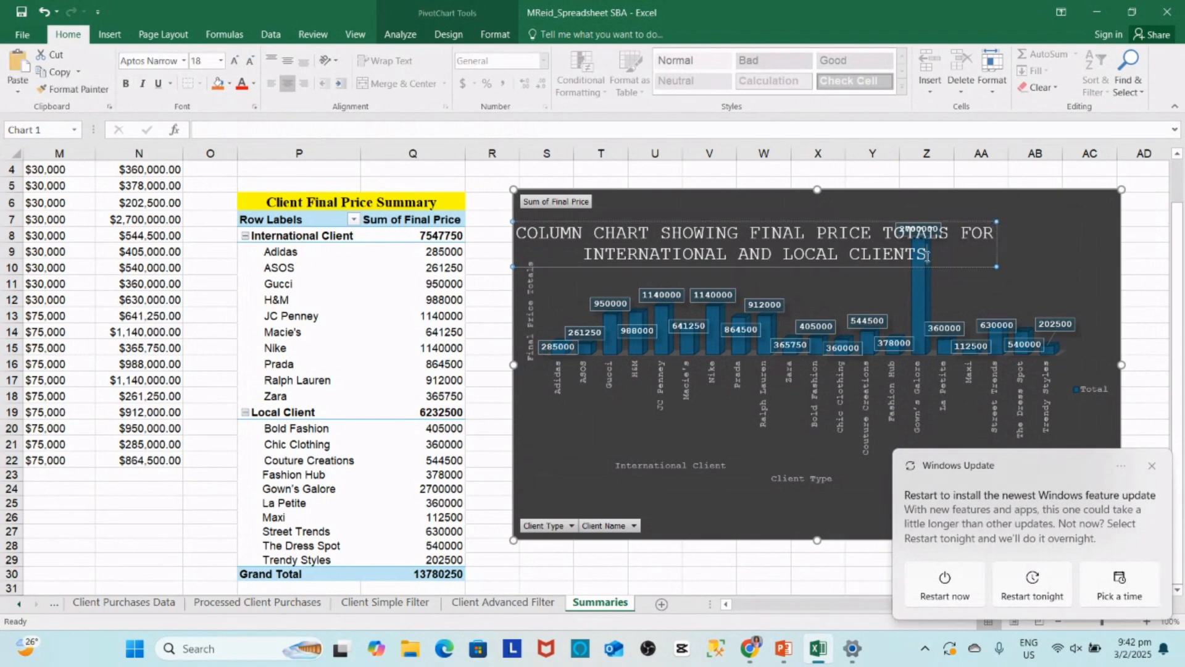
drag(928, 256, 497, 230)
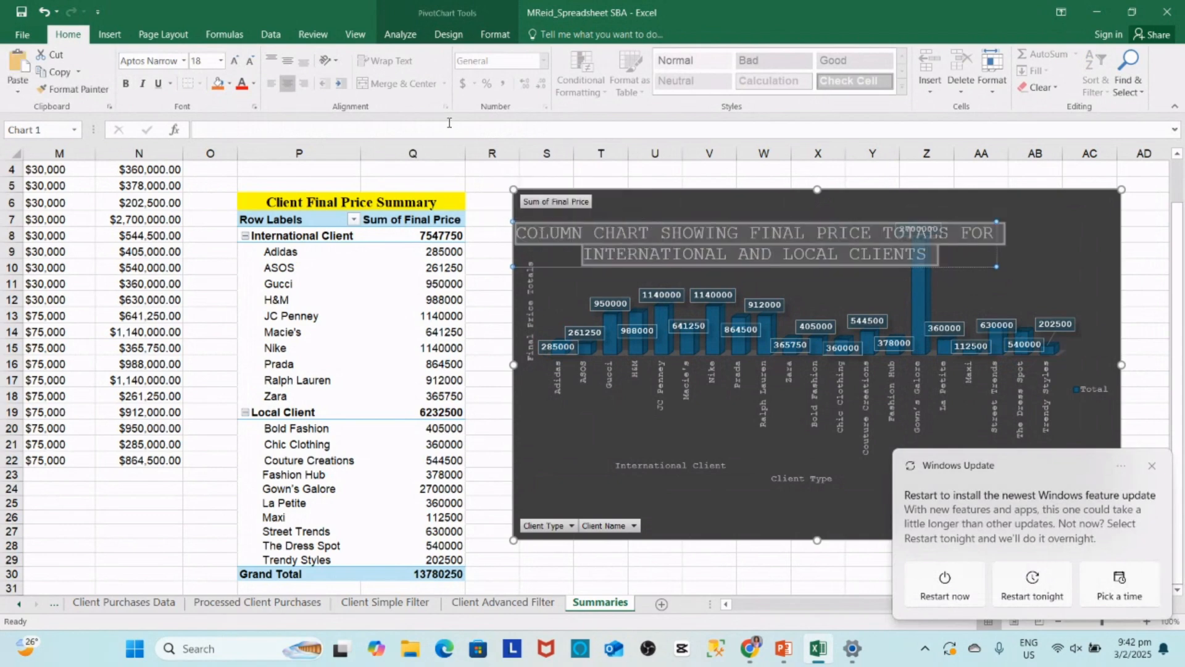
click(221, 60)
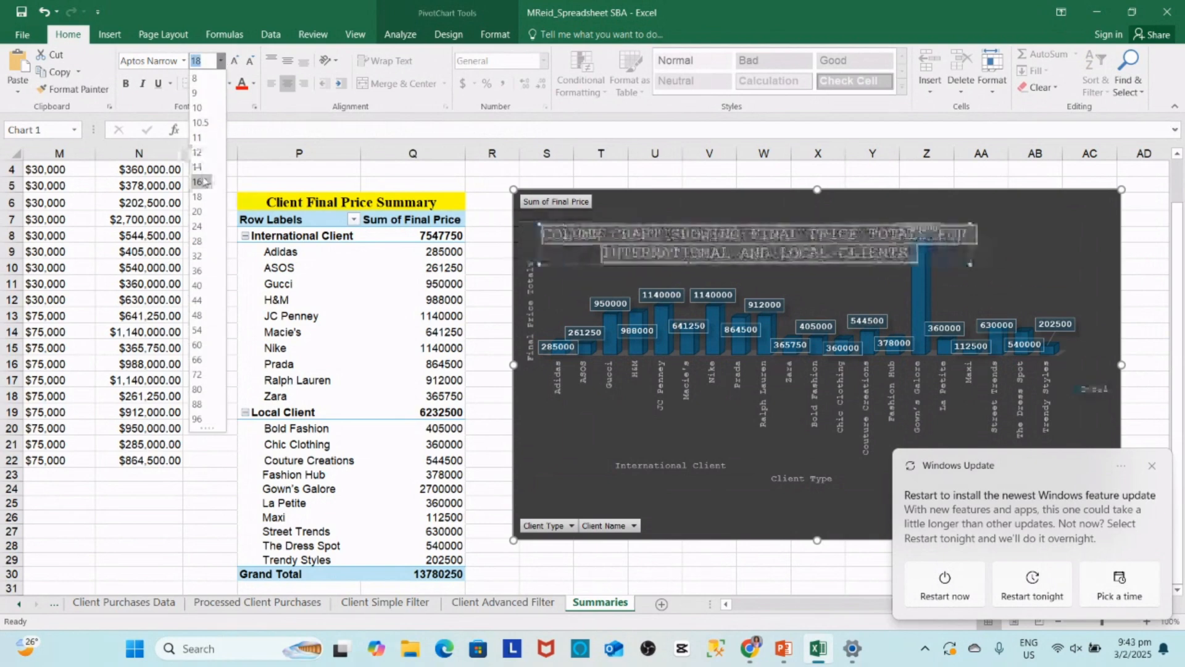
click(198, 166)
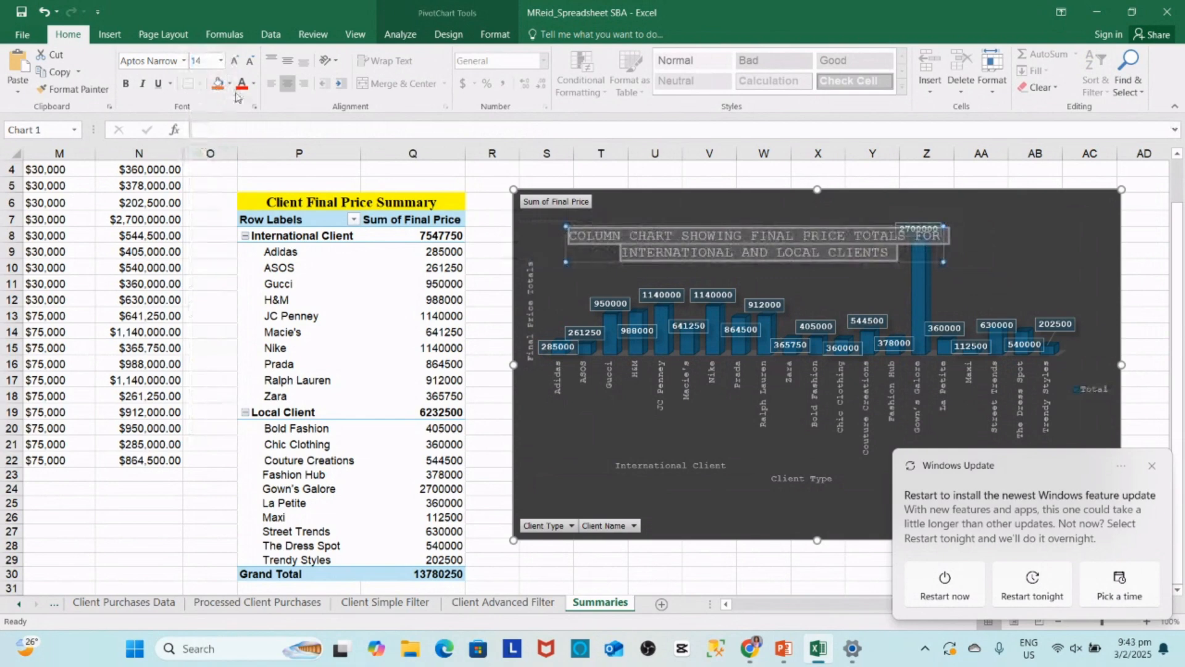
- Make the chart title bold in a light theme font colour and align it with the chart's left edge, clear of the tallest column
click(254, 83)
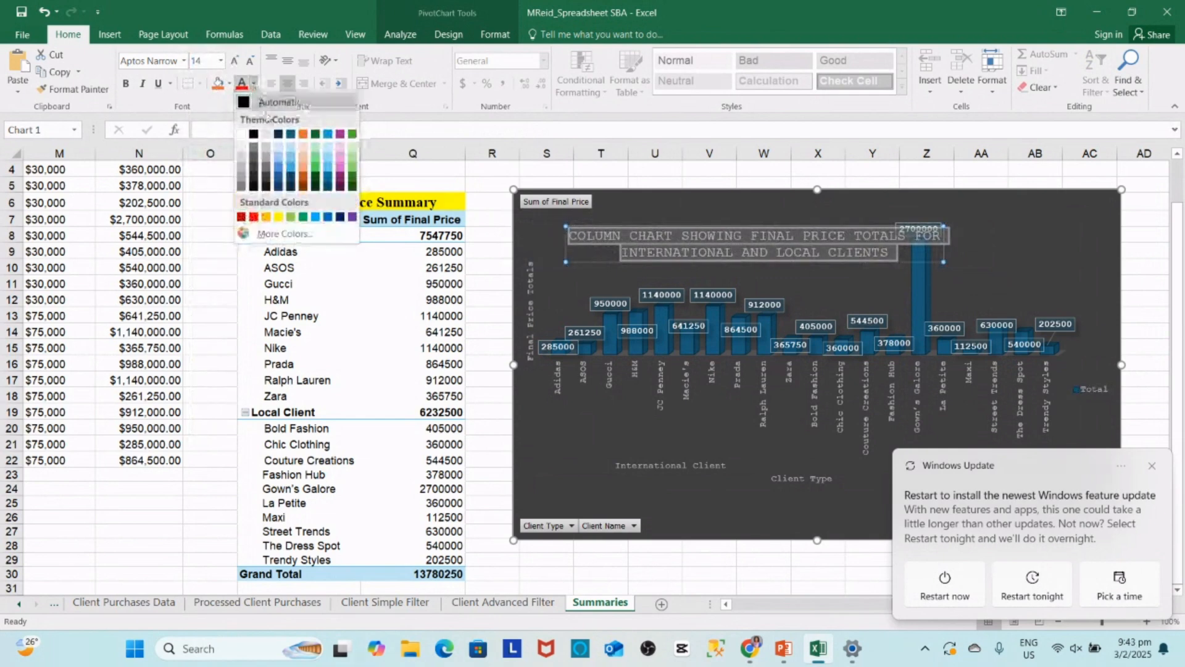
click(265, 147)
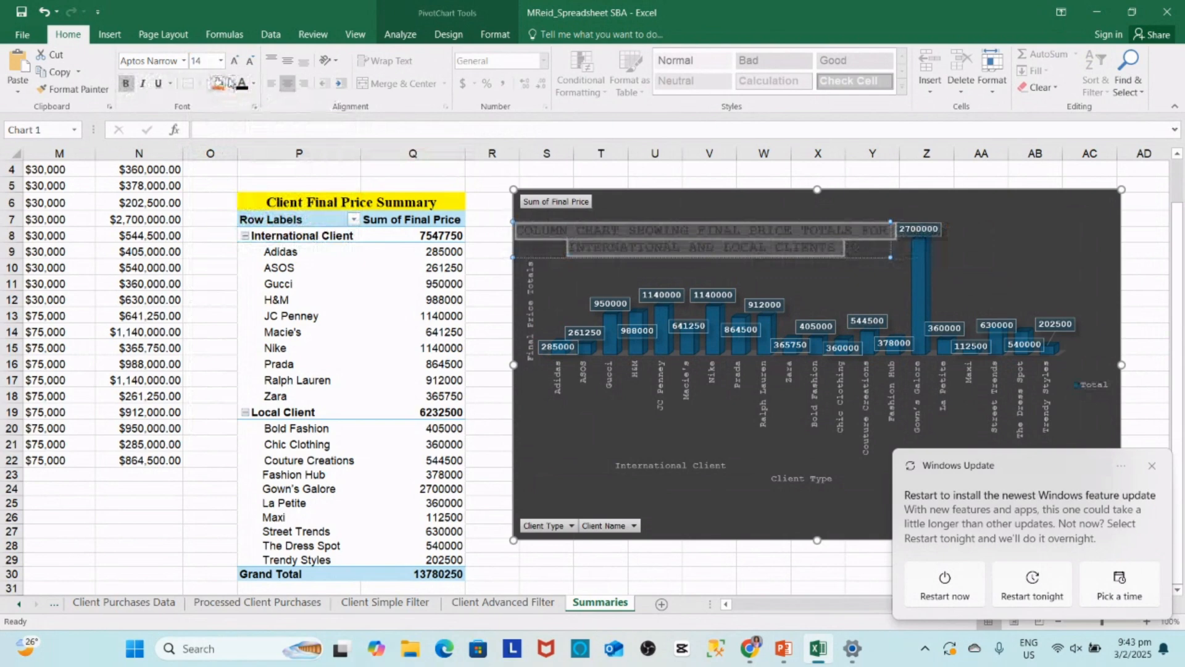
click(253, 87)
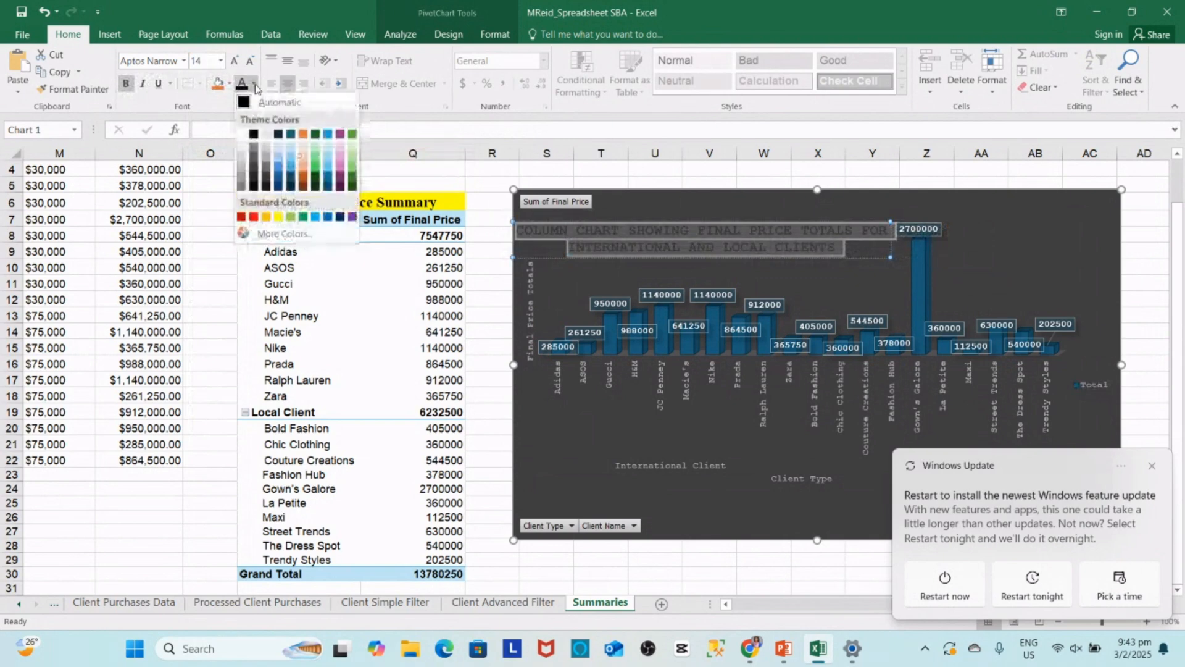
click(266, 130)
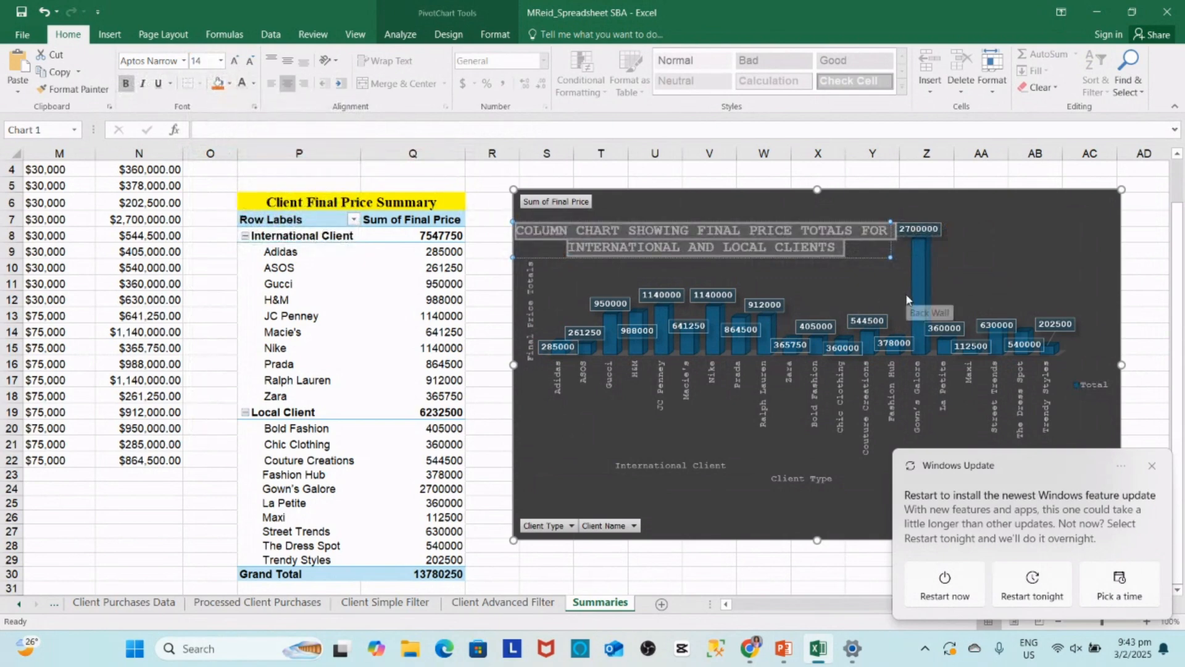
- Underline the chart title, deselect the chart and dismiss the Windows Update notification
click(159, 83)
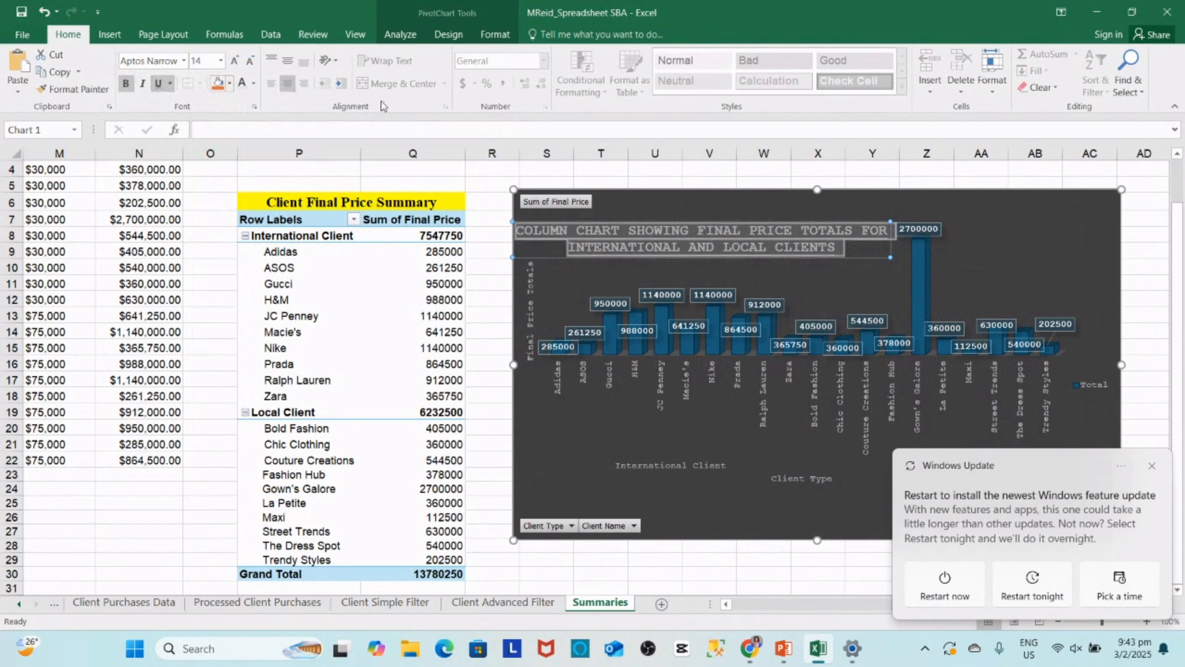
click(1031, 274)
click(1140, 314)
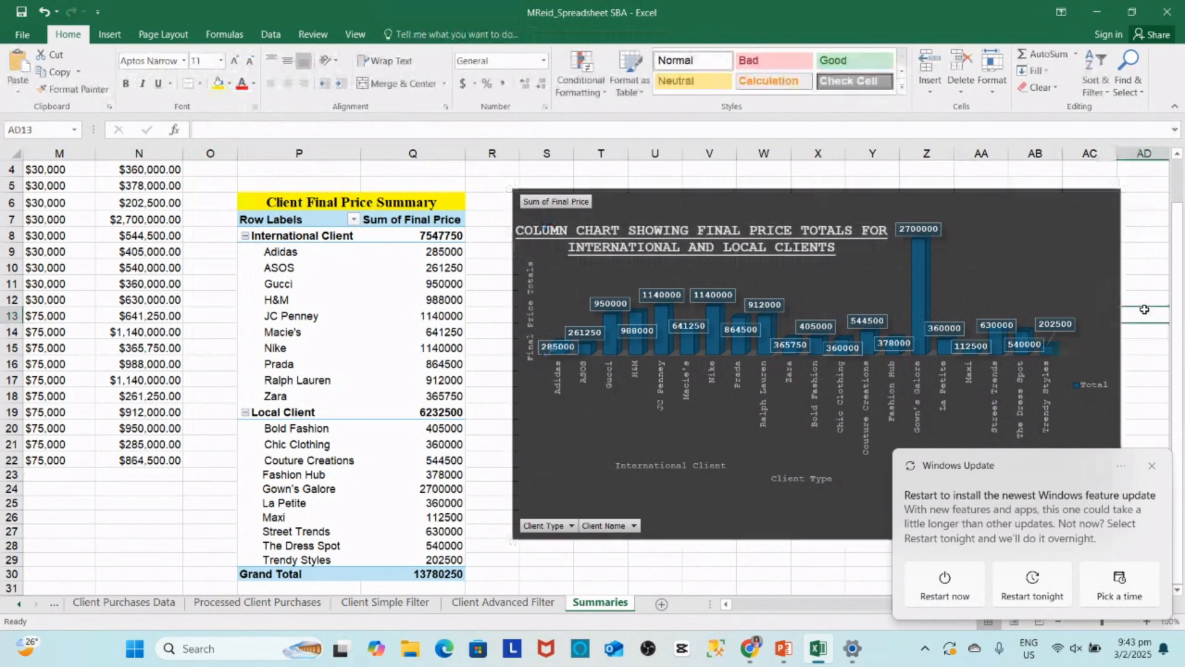
click(1152, 466)
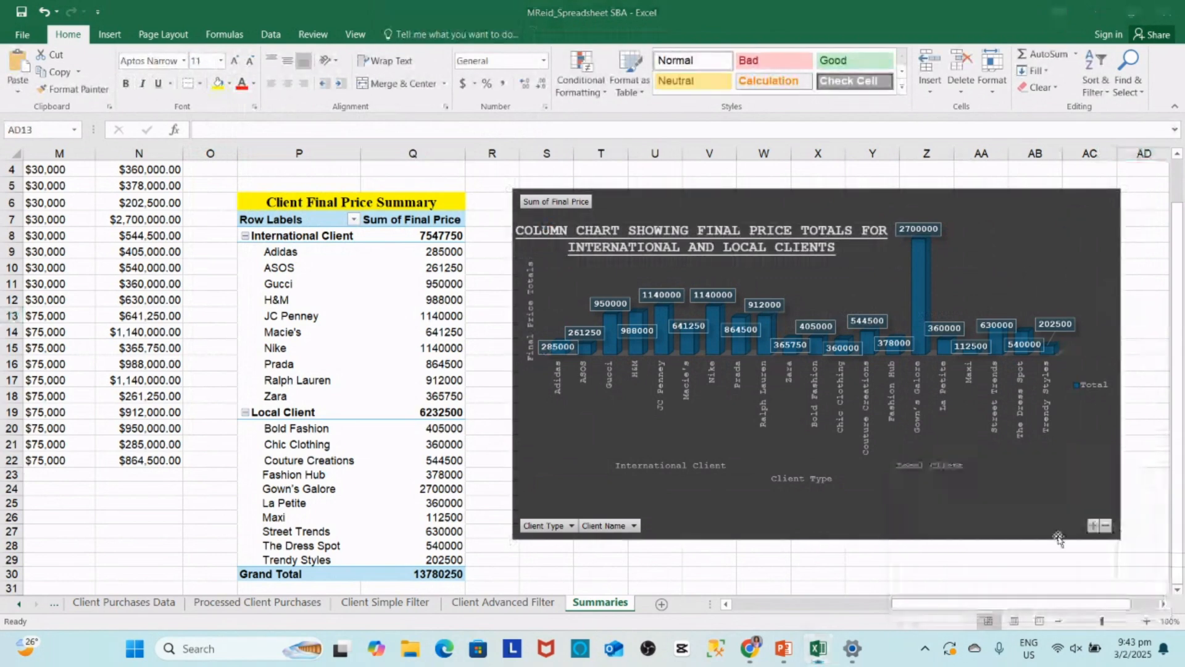
- Move the chart closer to the PivotTable and enlarge it to span about rows 6 to 30, with its far edge at column AC
drag(949, 539, 922, 542)
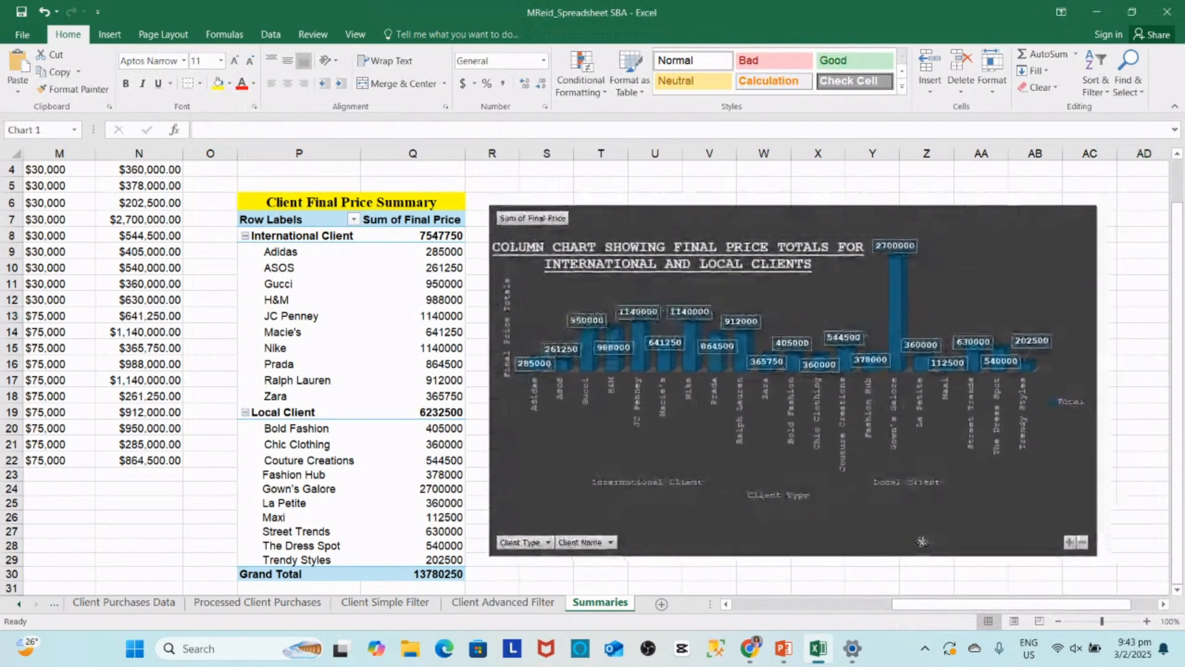
click(1110, 443)
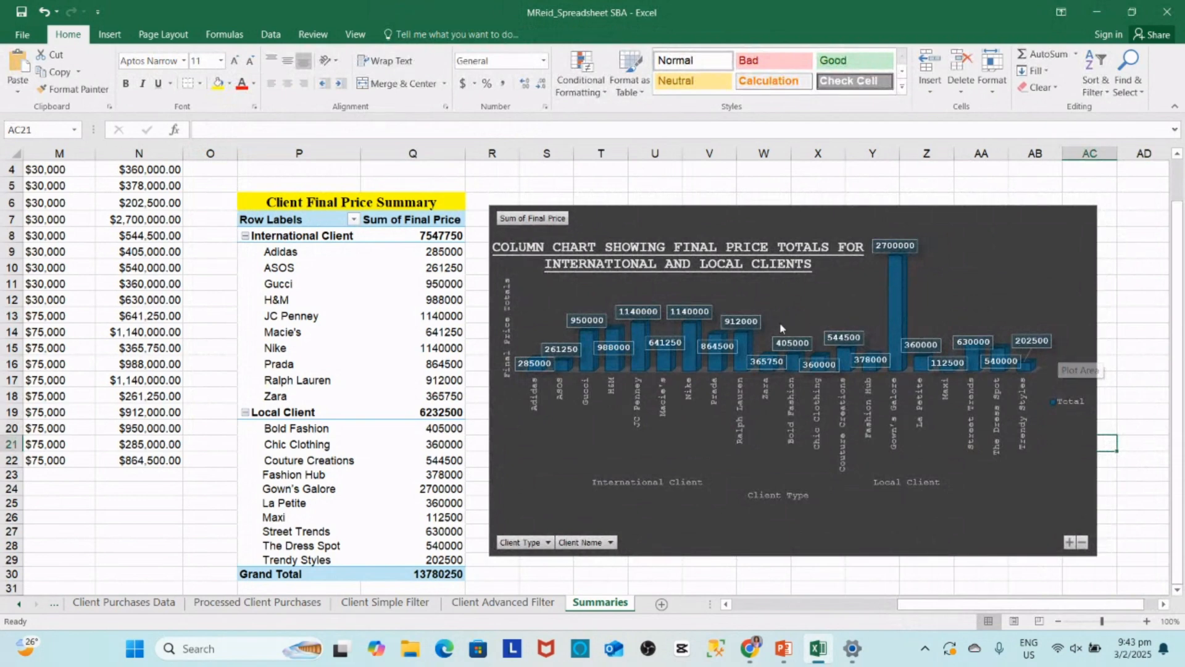
click(1019, 271)
drag(1099, 380, 1121, 380)
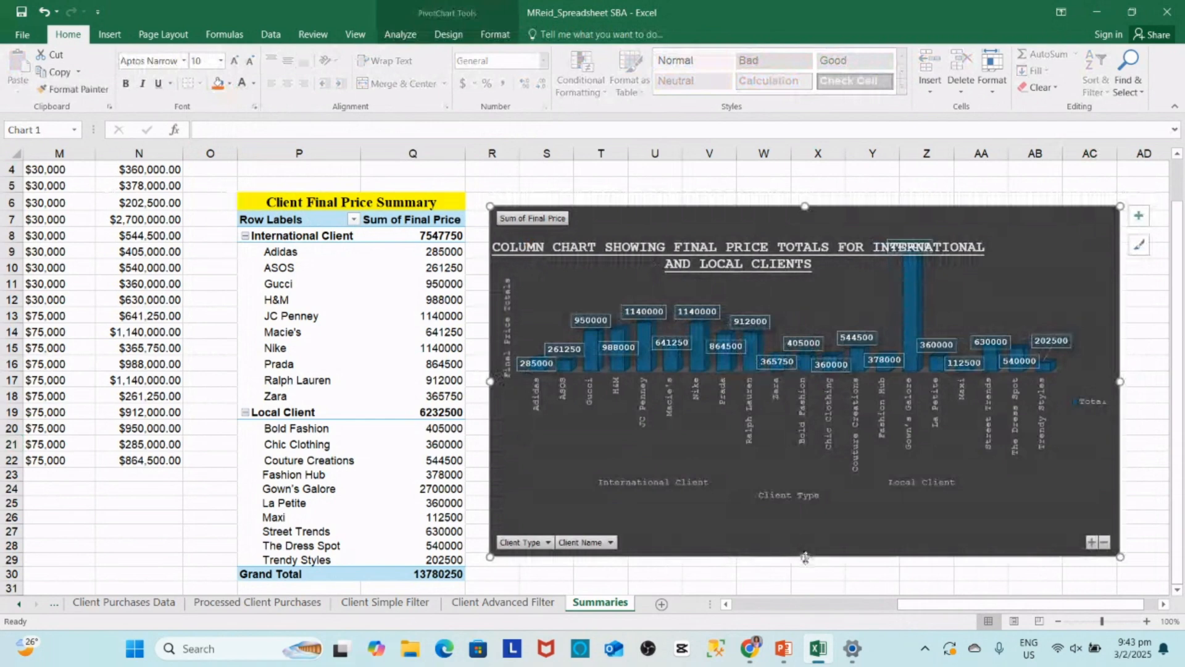
drag(805, 557, 805, 573)
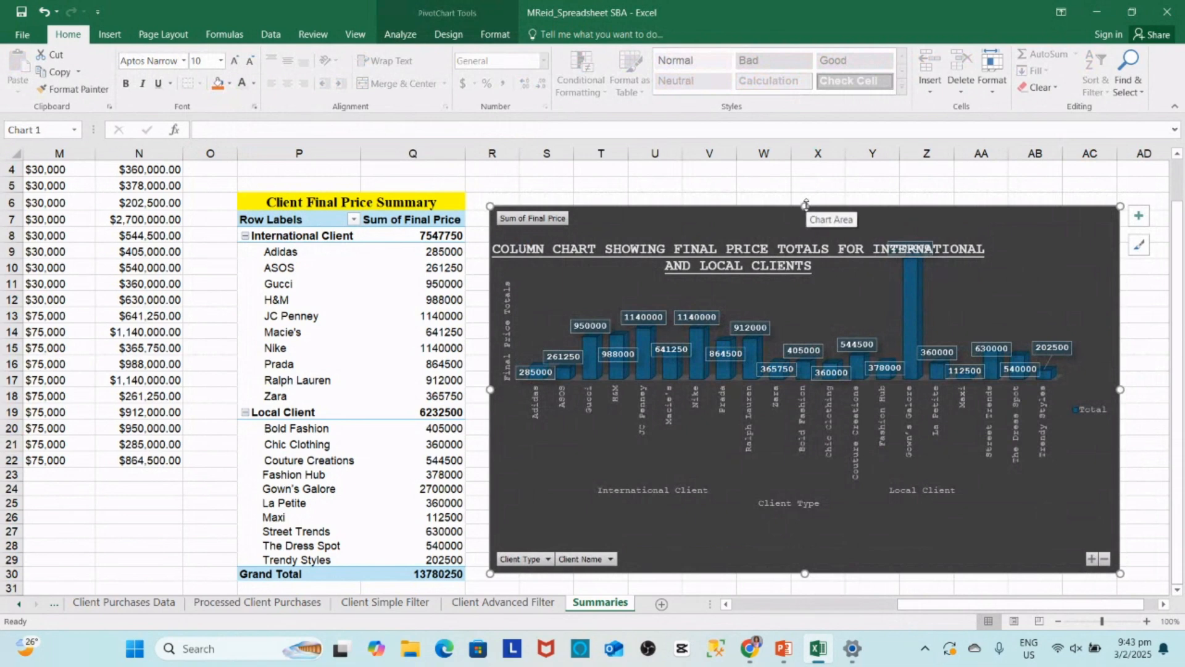
drag(806, 206, 807, 195)
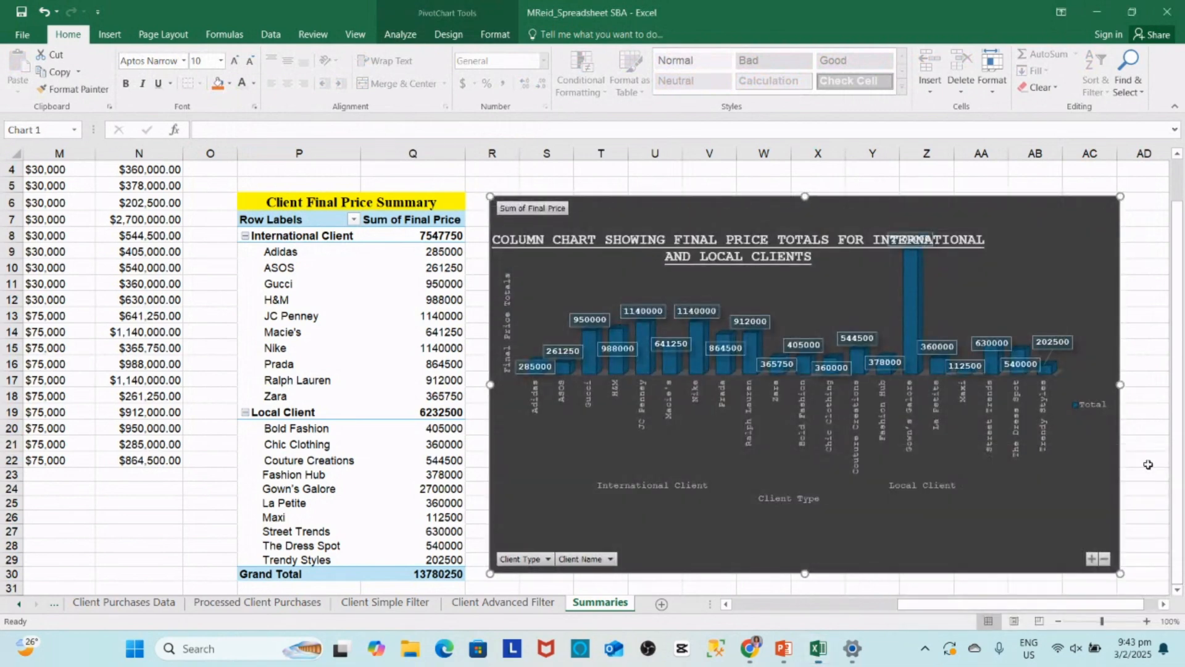
- Deselect the chart and review the Summaries sheet, from the client purchases data across to the PivotTable and column chart
click(1147, 467)
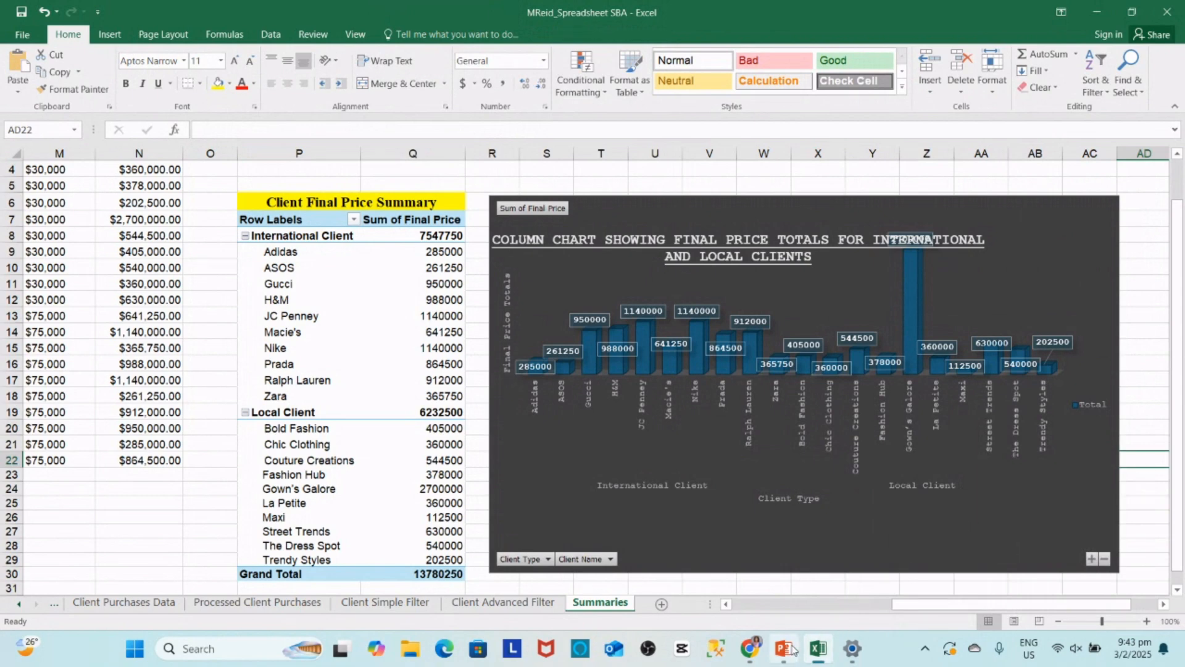
mouse_move(793, 648)
drag(1047, 610, 862, 611)
drag(1177, 482, 1178, 432)
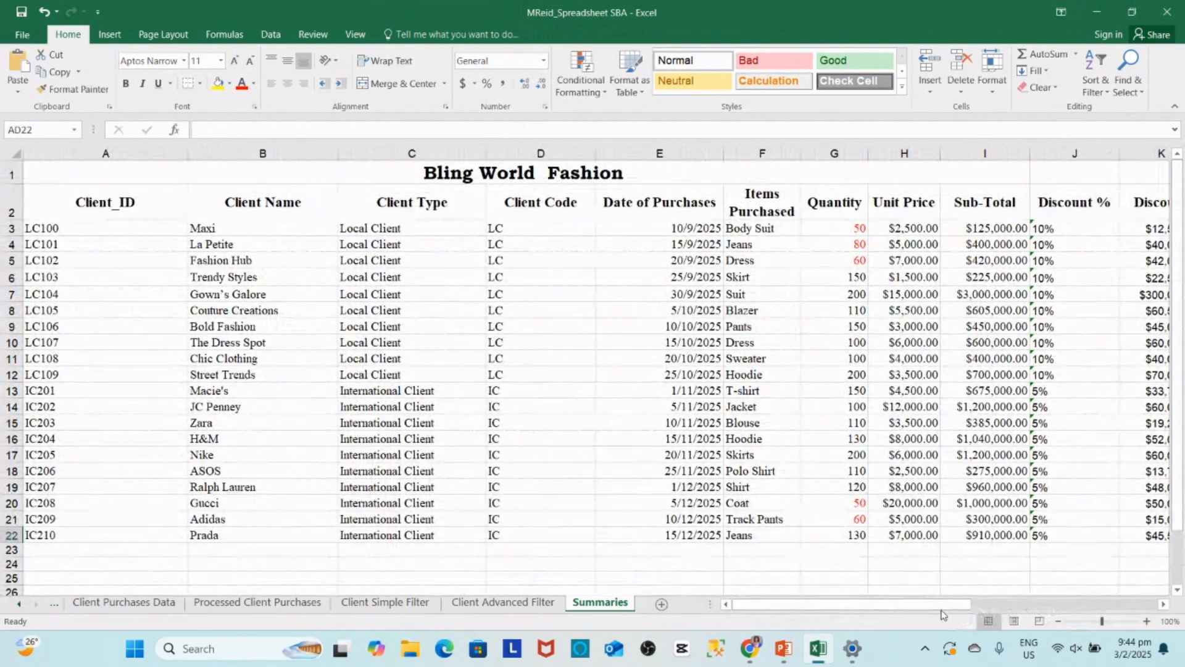
drag(937, 603, 1139, 583)
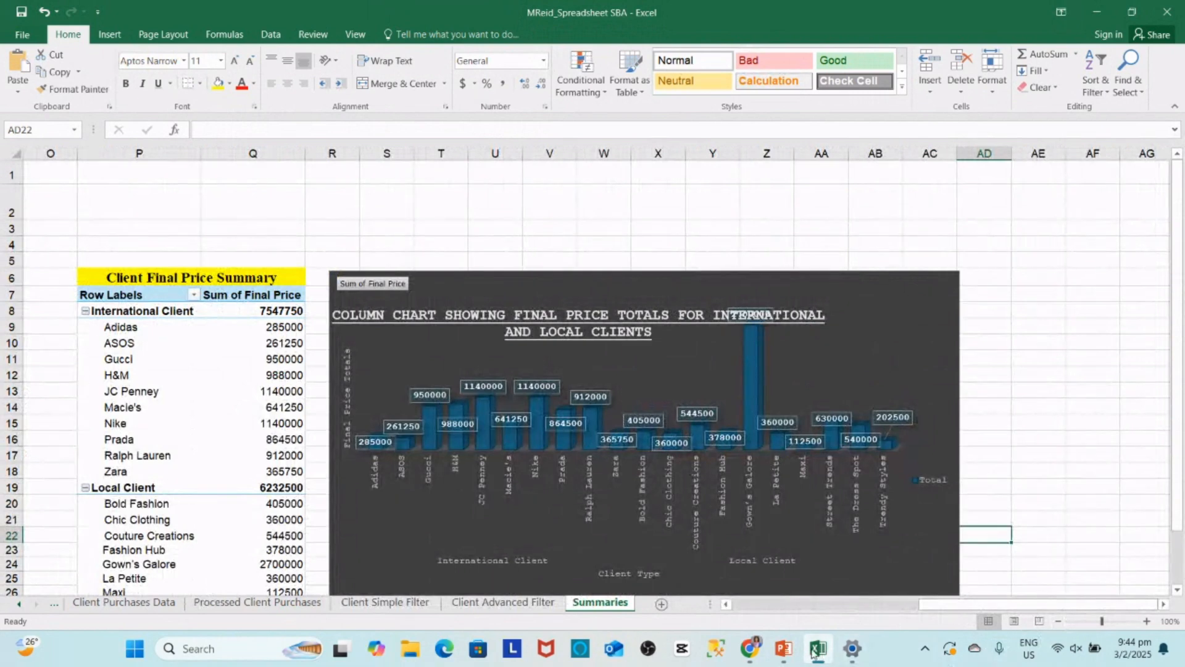
- Switch to the SBA TASKS FOR VIDEO presentation in PowerPoint and start the slide show from slide 5, "Thanks for Watching!"
click(782, 650)
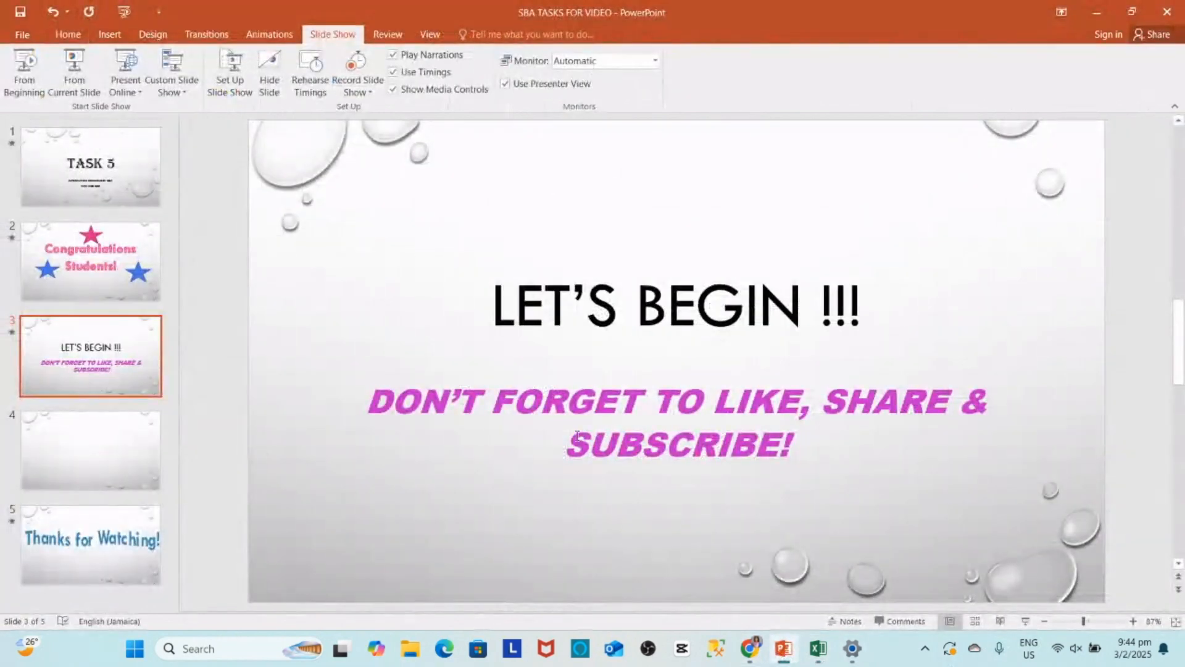
click(124, 520)
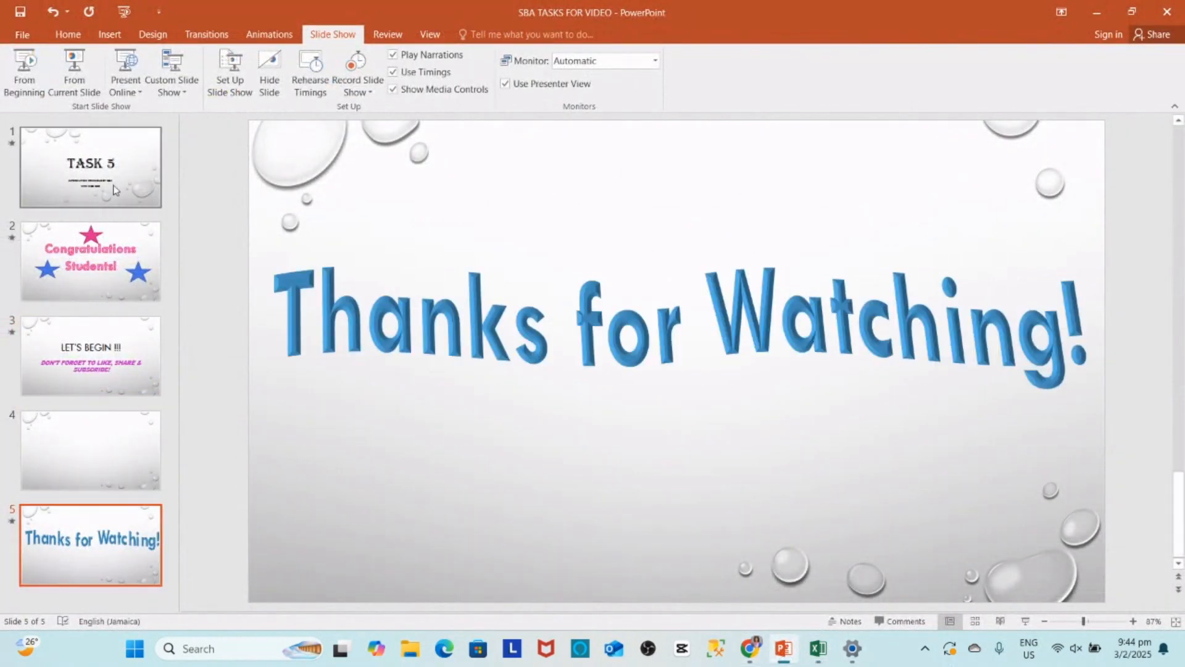
click(82, 84)
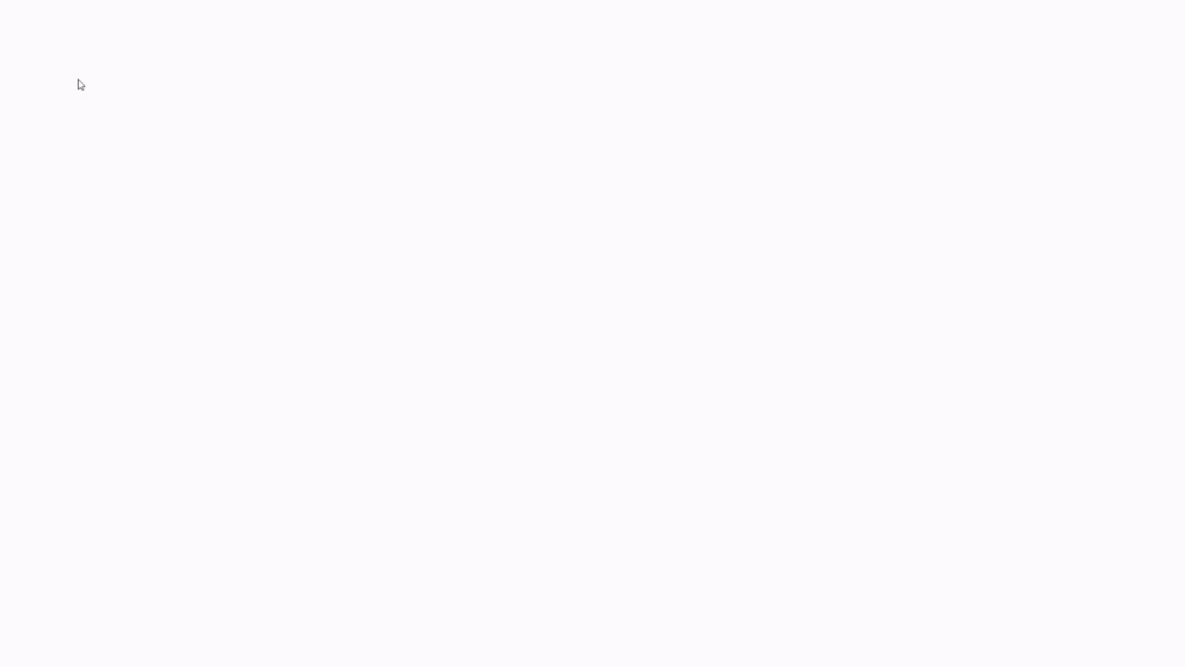